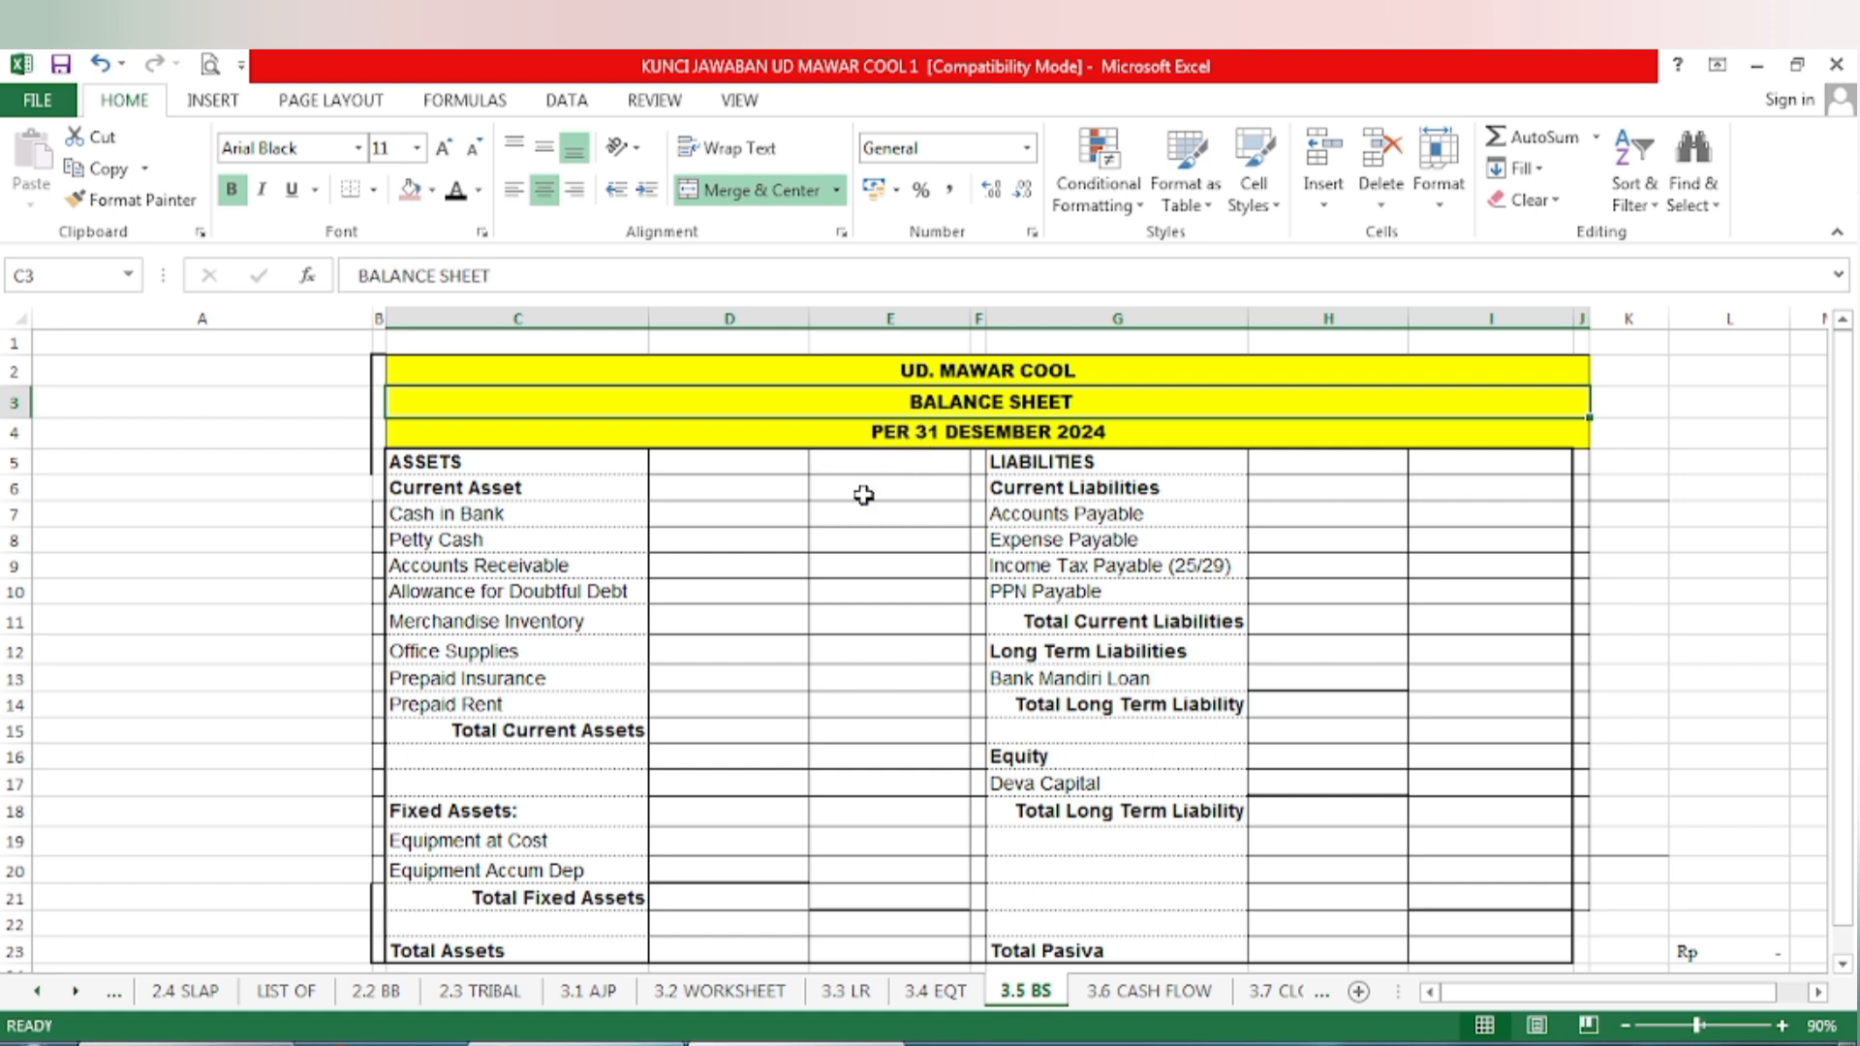
Fill the ASSETS heading cell of the balance sheet with light red
left_click(456, 468)
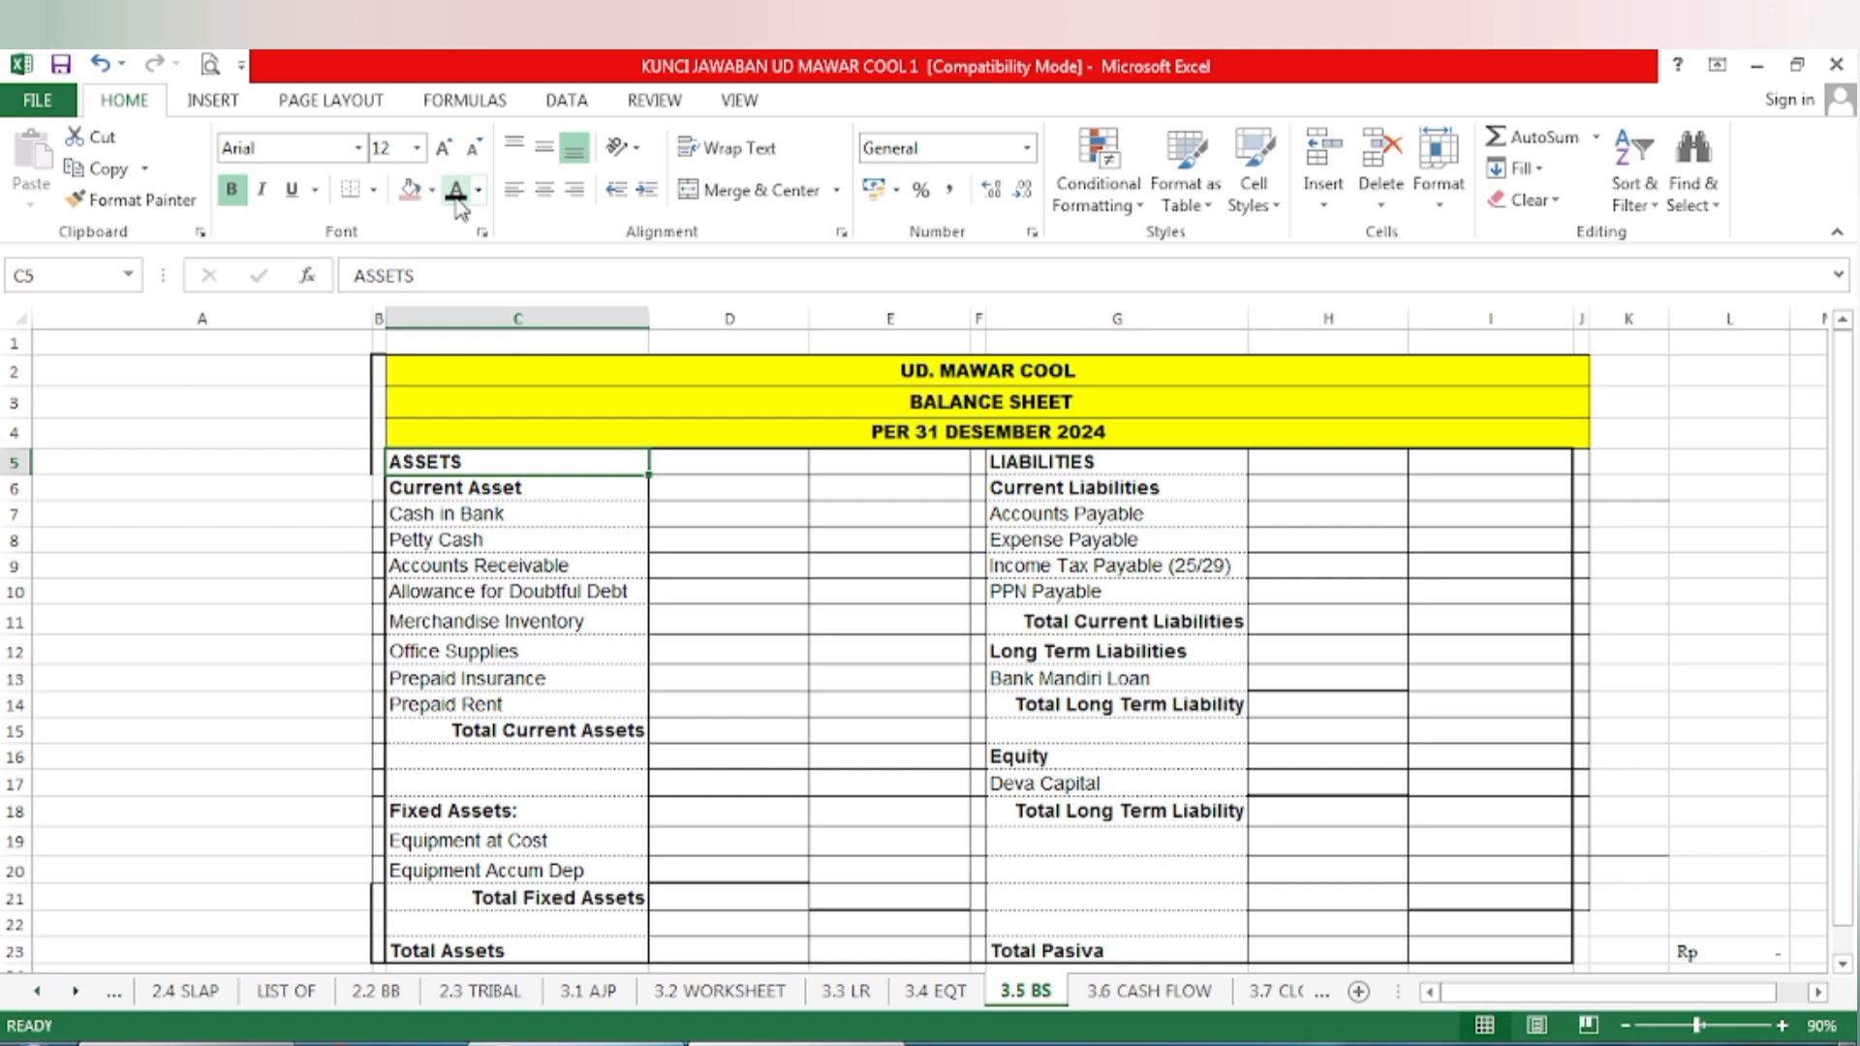
left_click(411, 189)
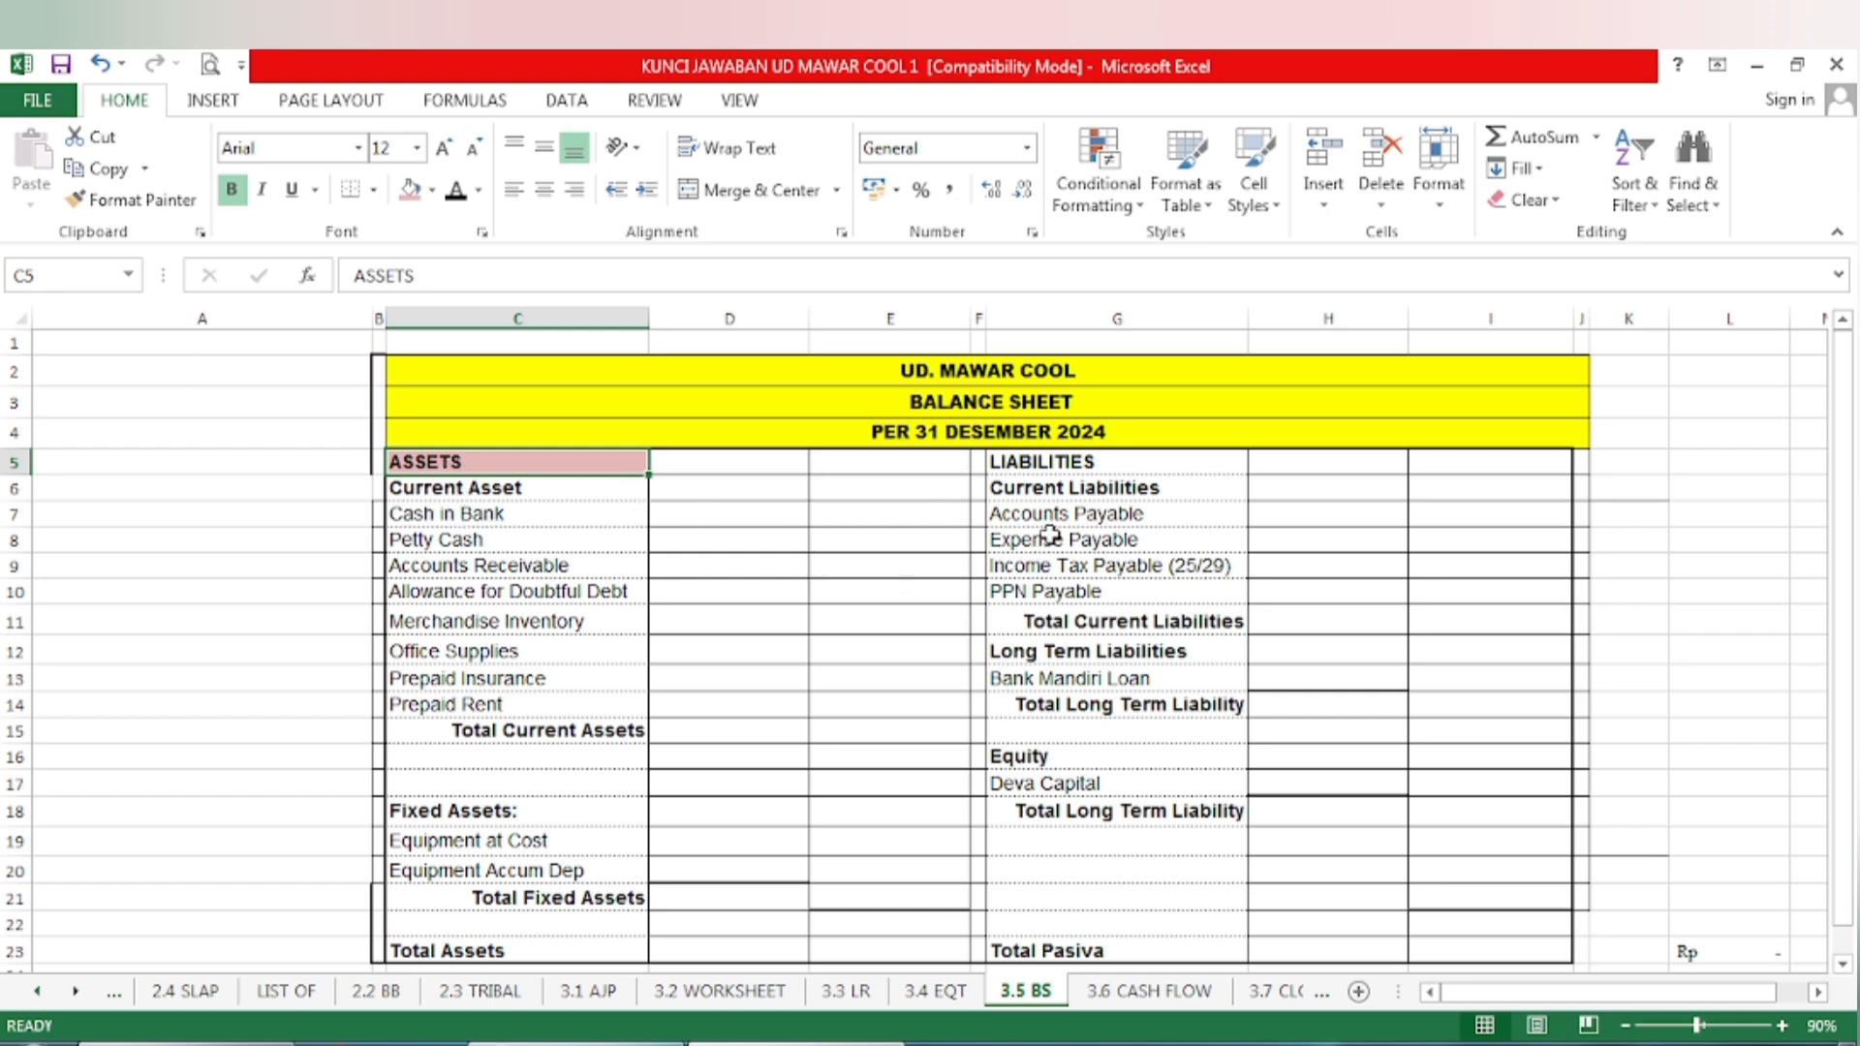
Shade the Balance Sheet heading and its DEBIT and CREDIT subheadings on the 3.2 WORKSHEET sheet light red
left_click(737, 998)
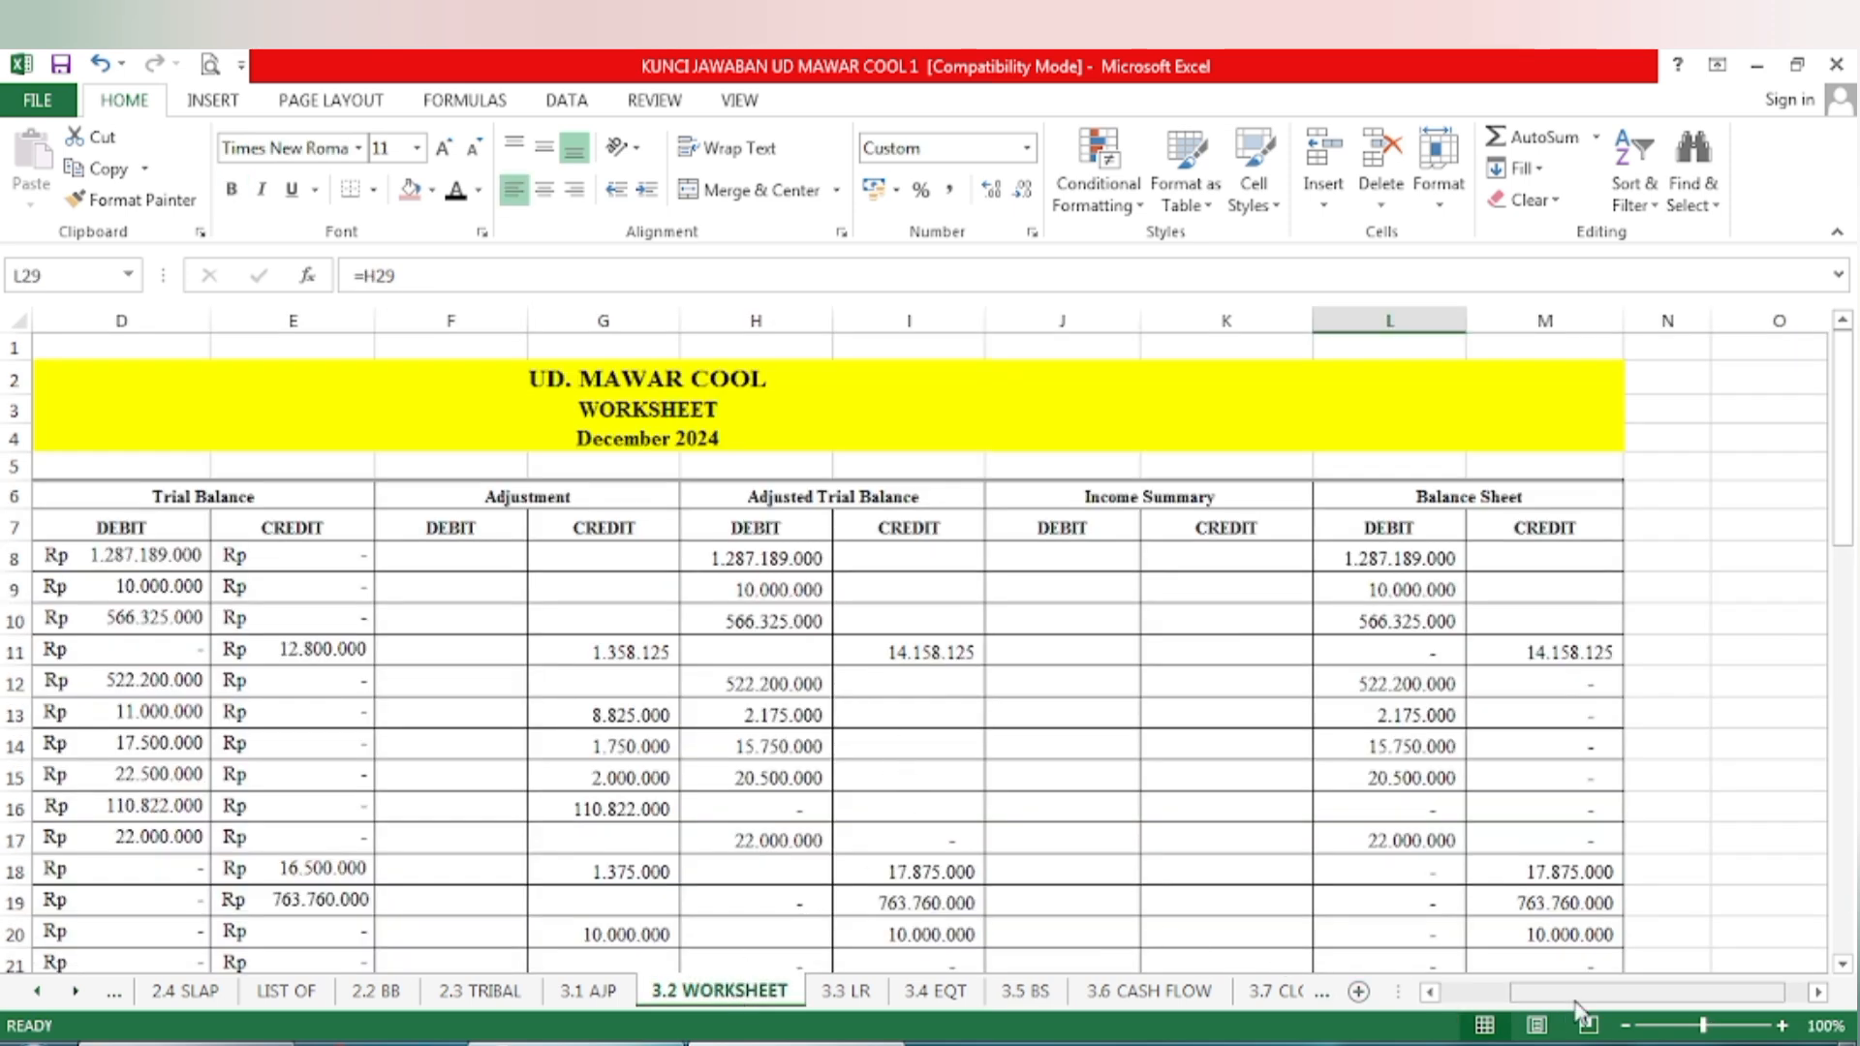
left_click(1432, 994)
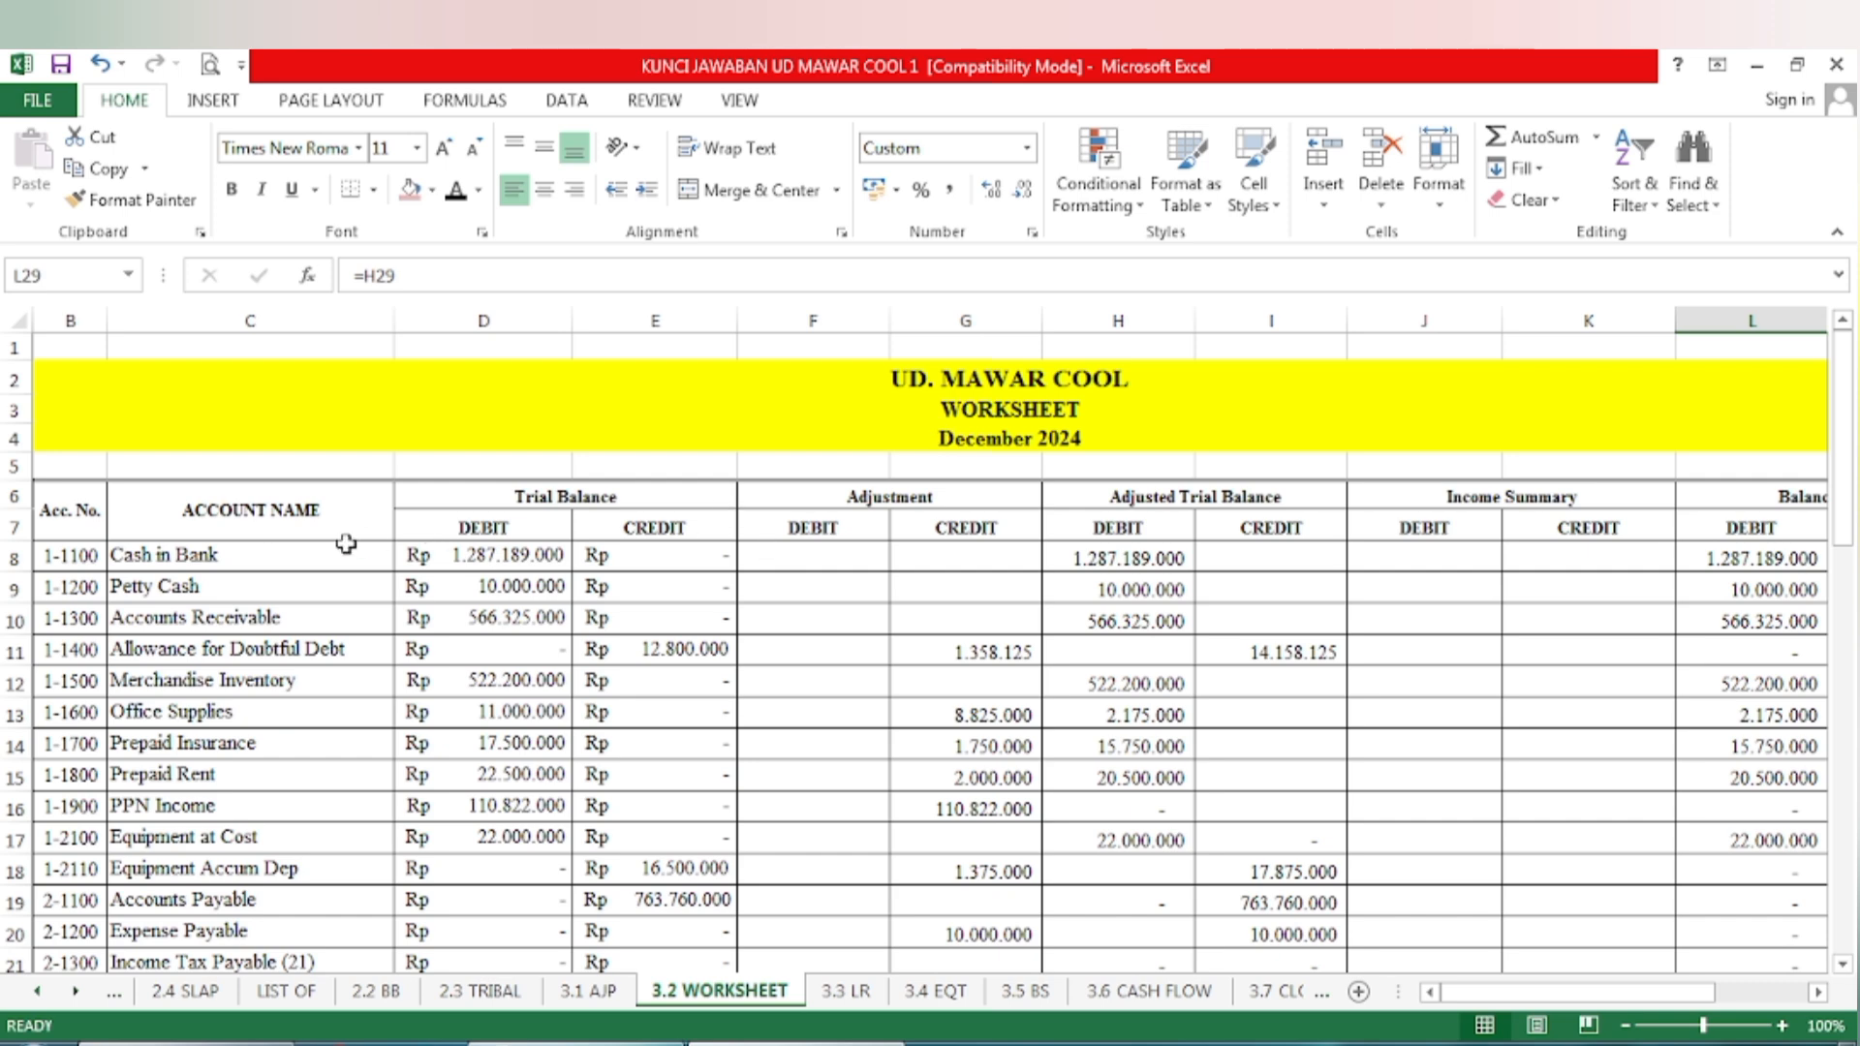
left_click_drag(1670, 988, 1719, 1008)
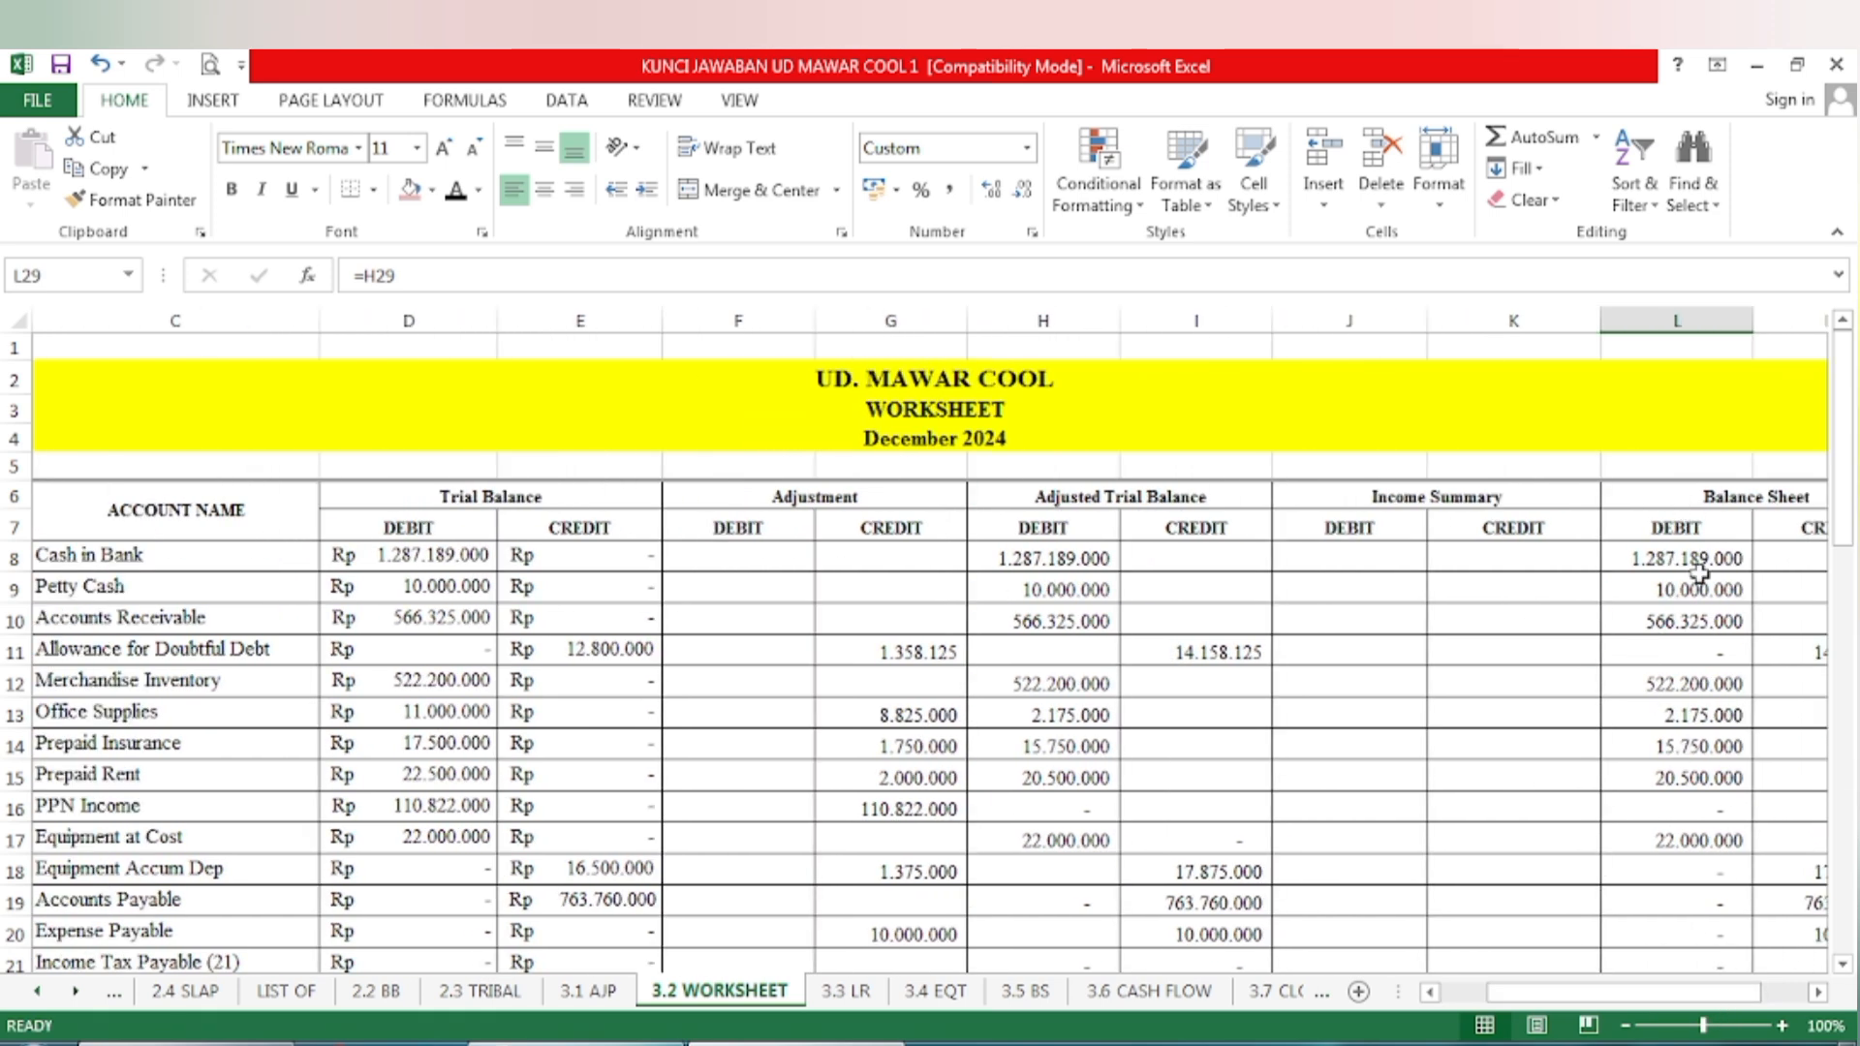
left_click(1818, 993)
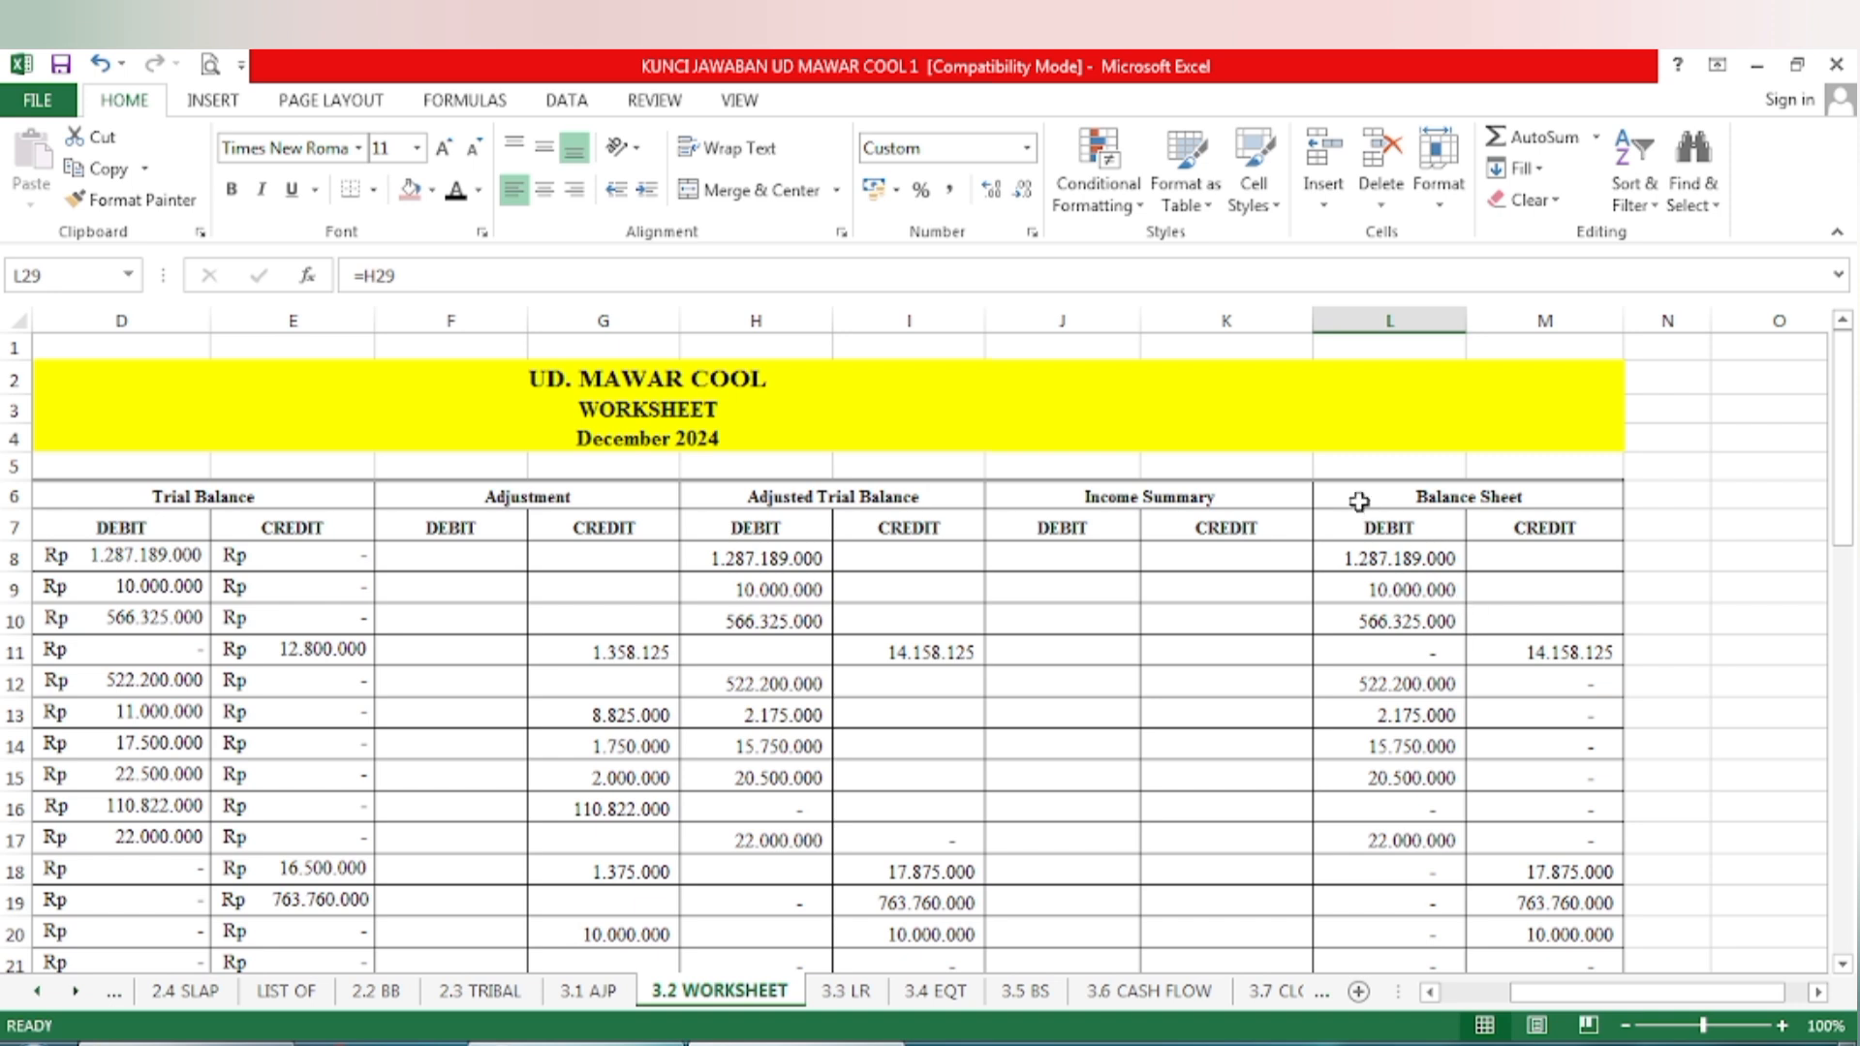
left_click(1456, 499)
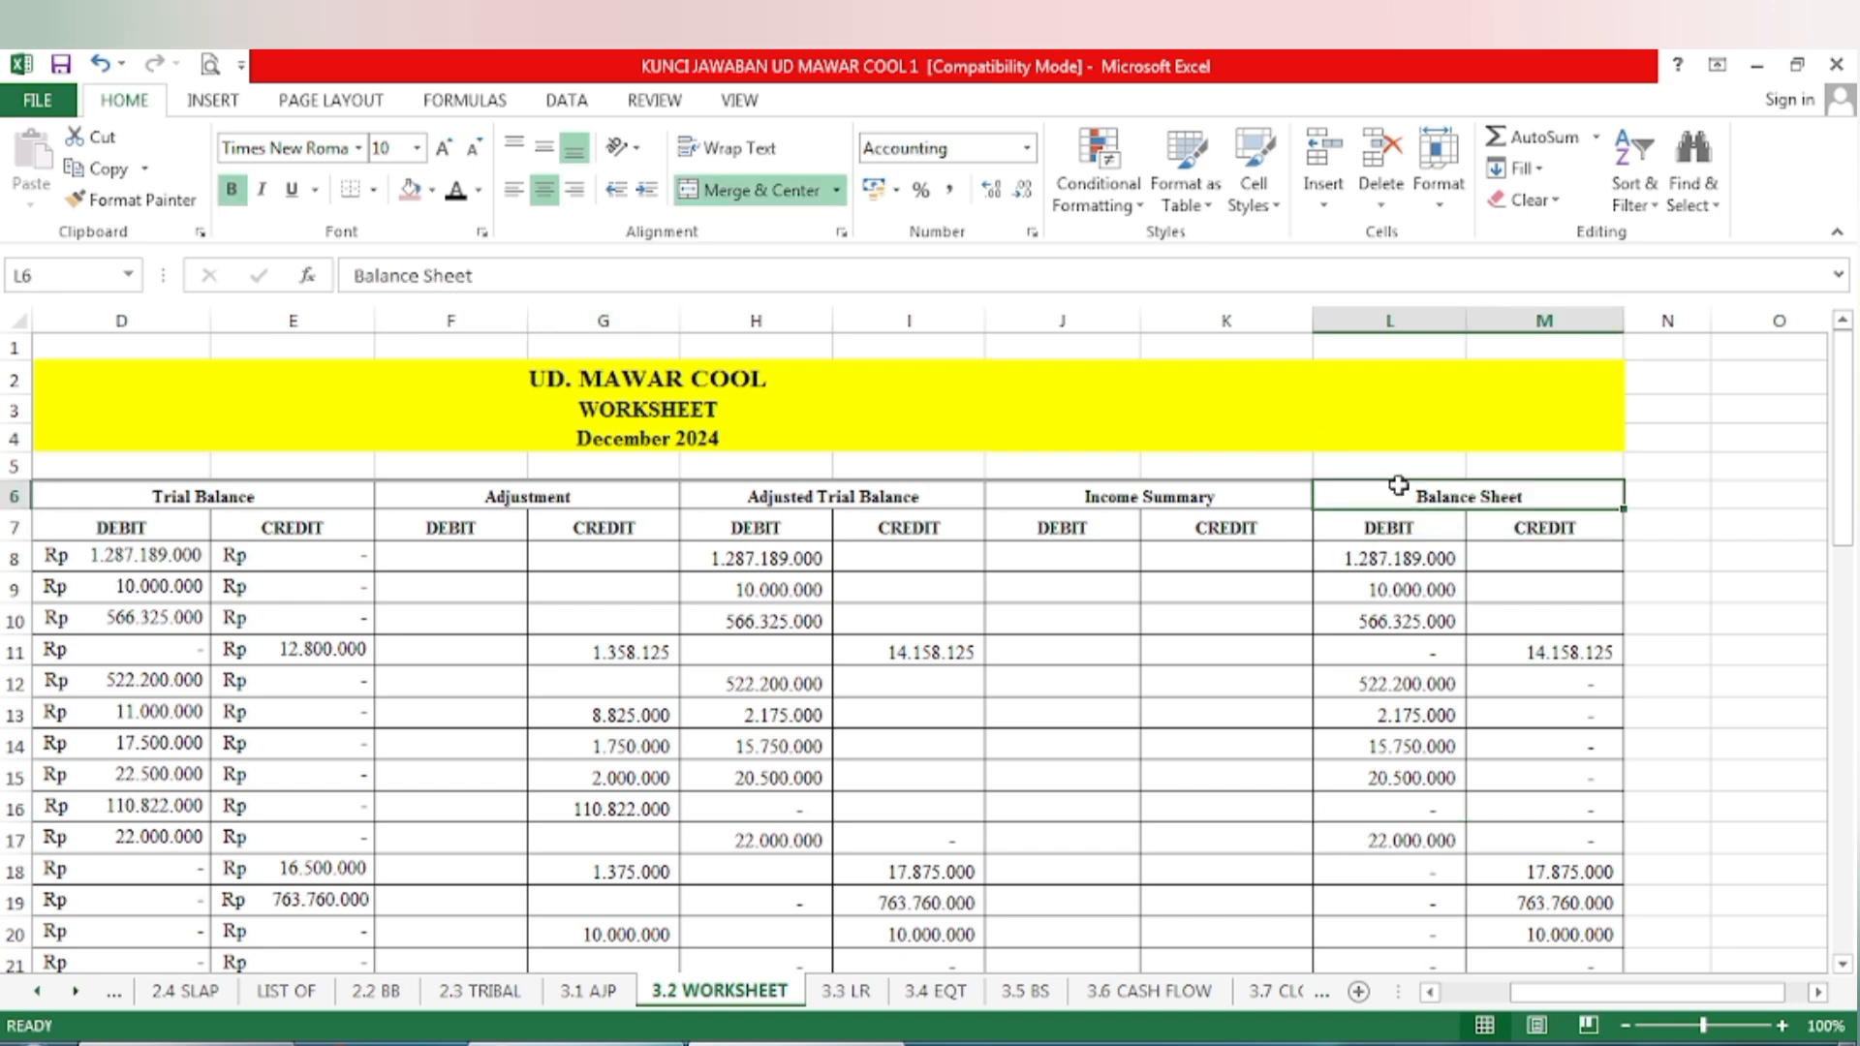
left_click_drag(1368, 492, 1533, 531)
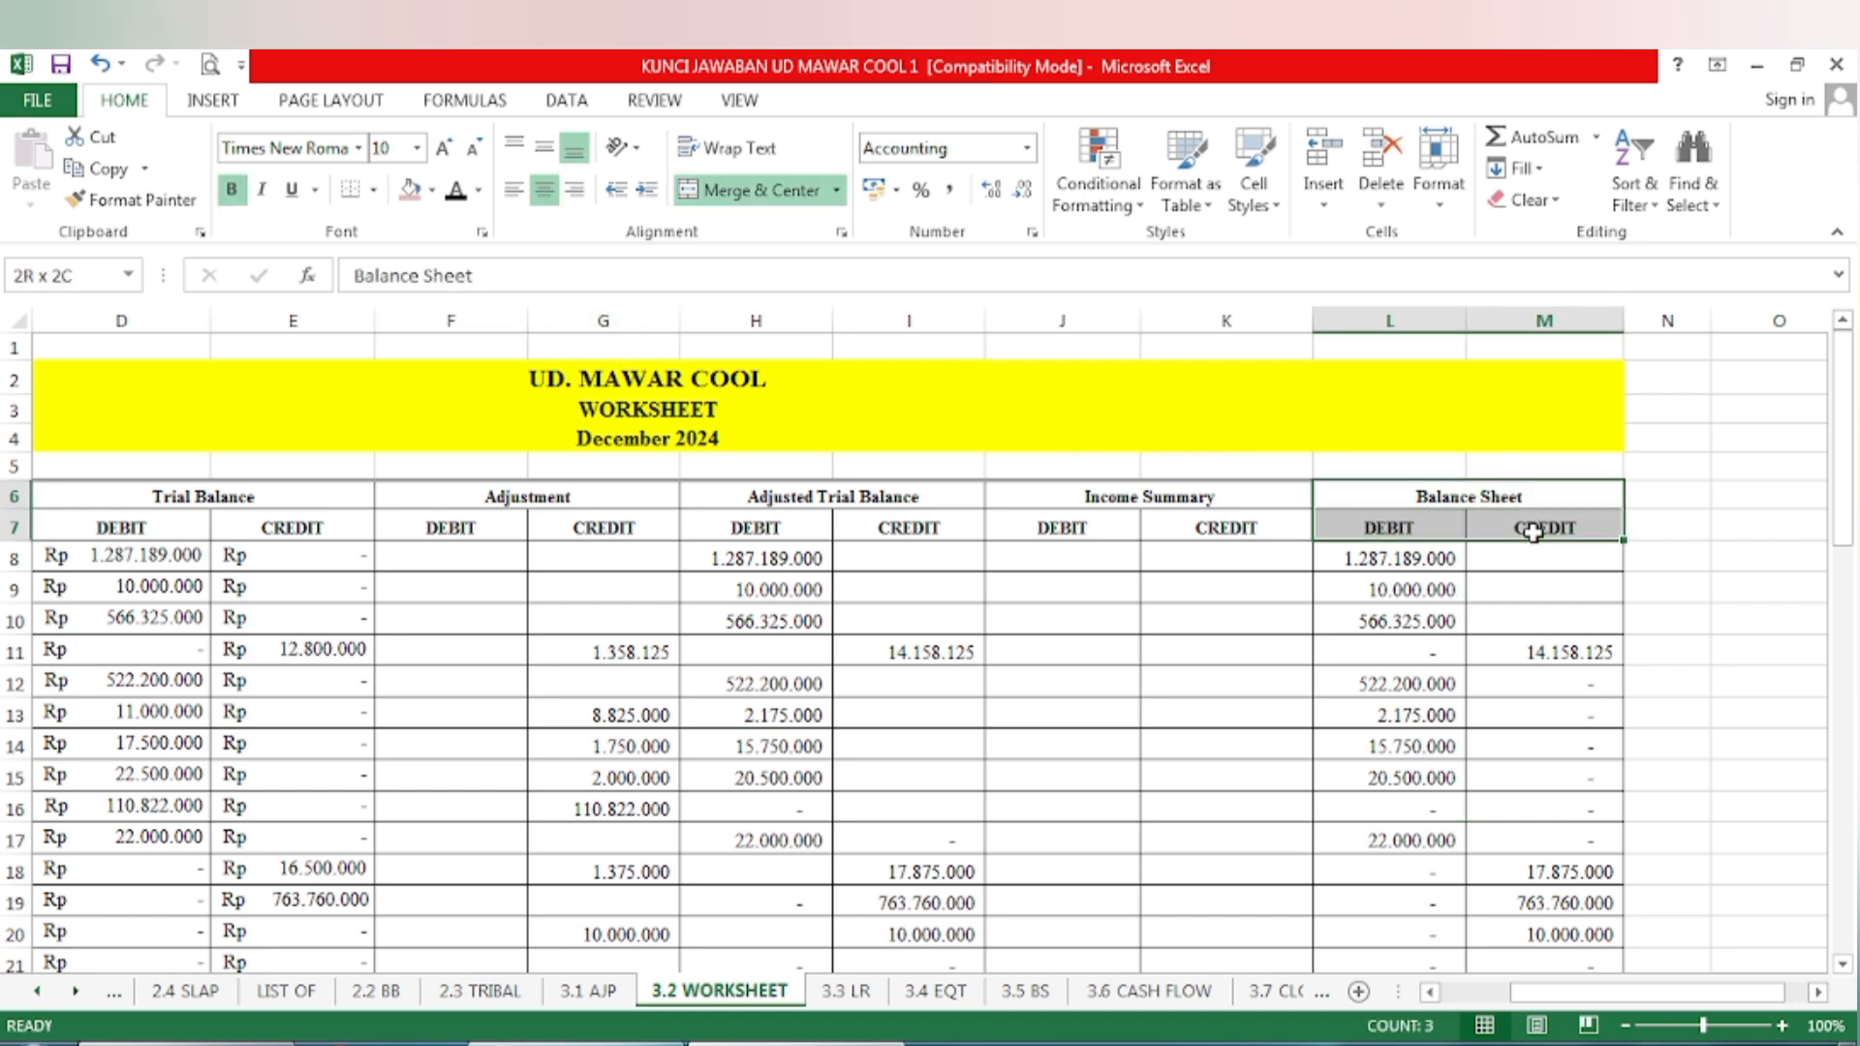
left_click(410, 189)
left_click(1289, 681)
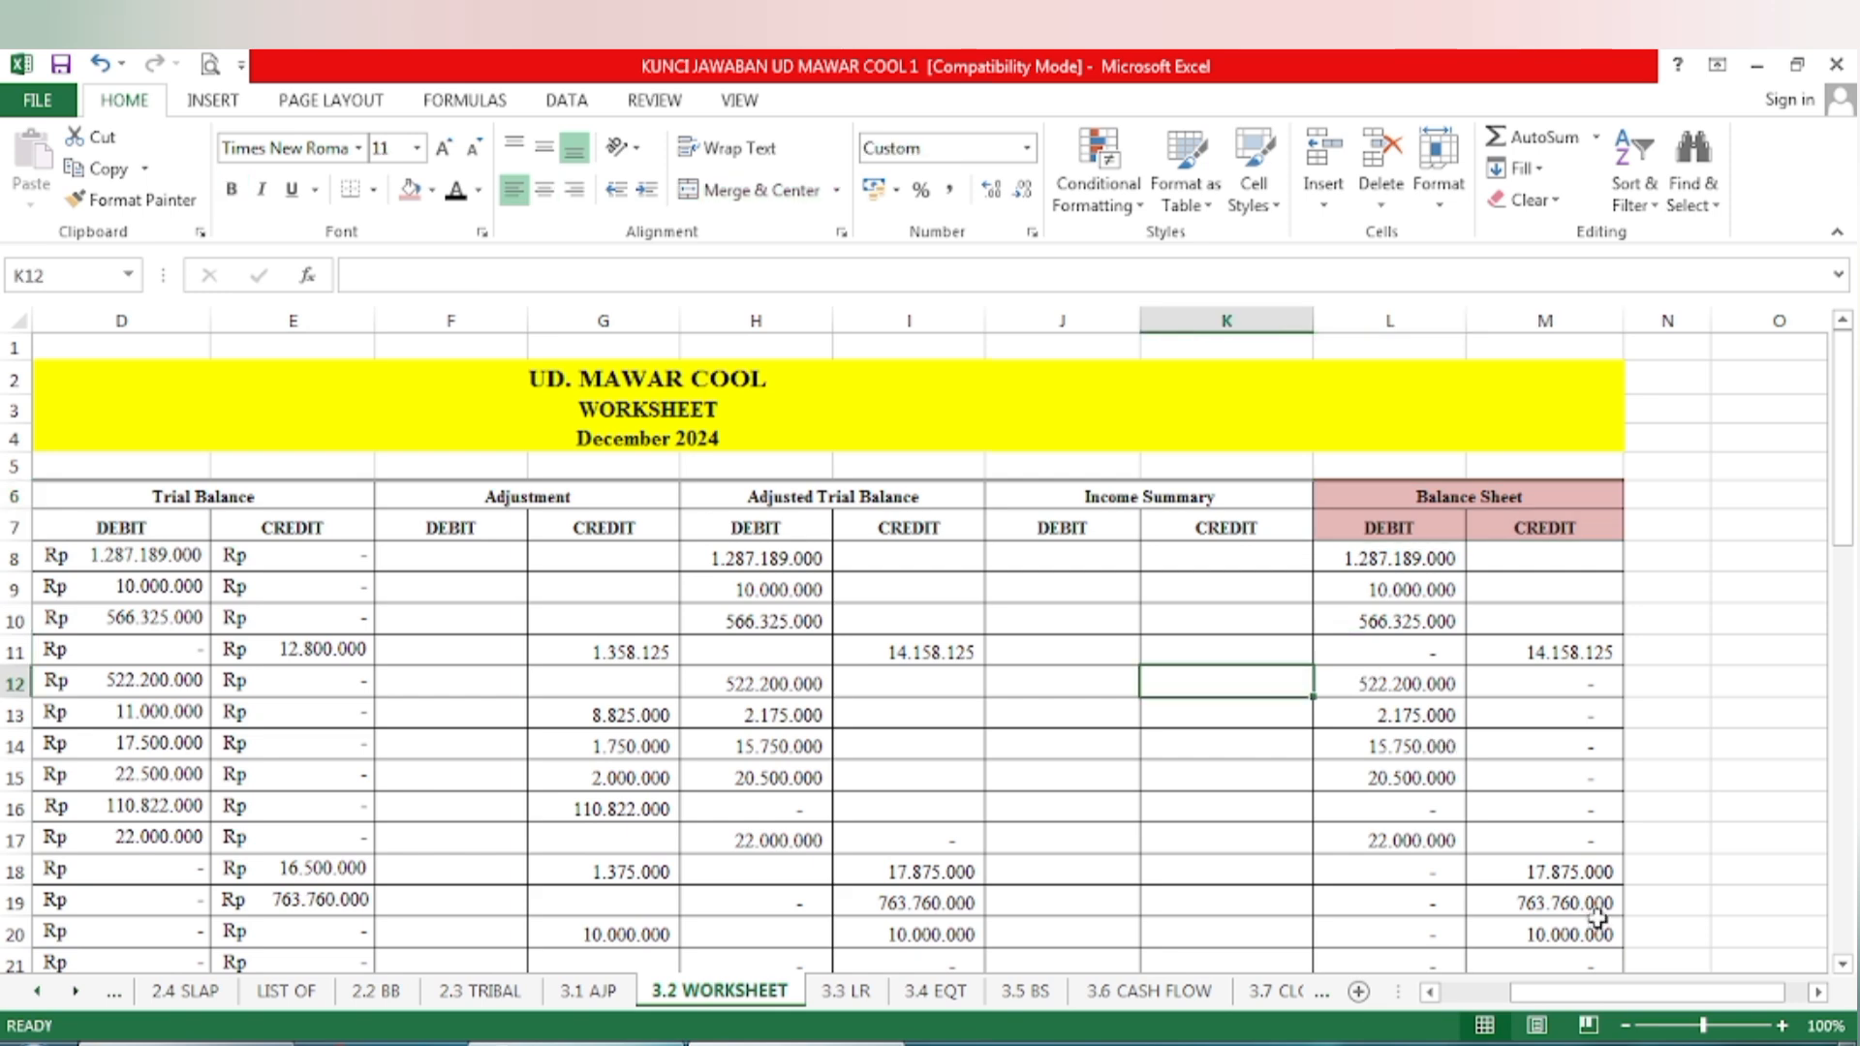
Shade the account names from Cash in Bank to Prepaid Rent on the 3.2 WORKSHEET sheet light red
left_click_drag(1554, 1001, 1483, 1001)
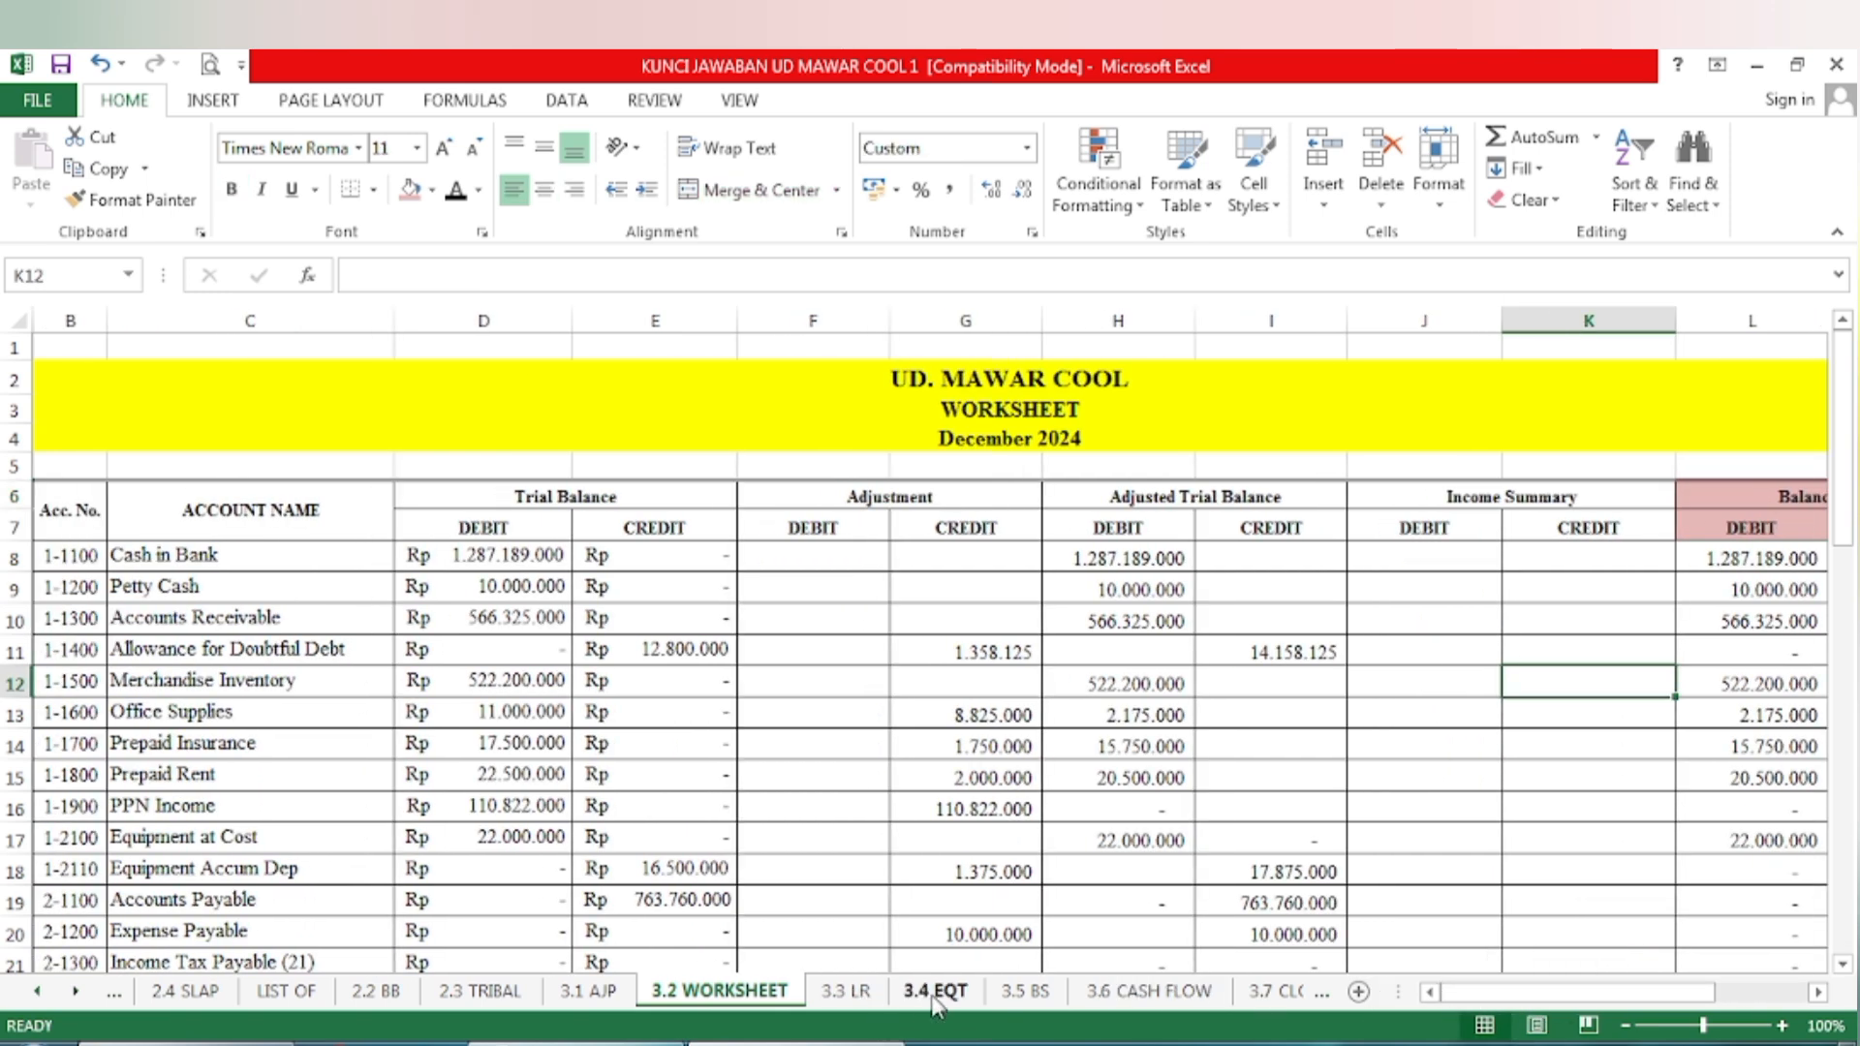
left_click(1025, 992)
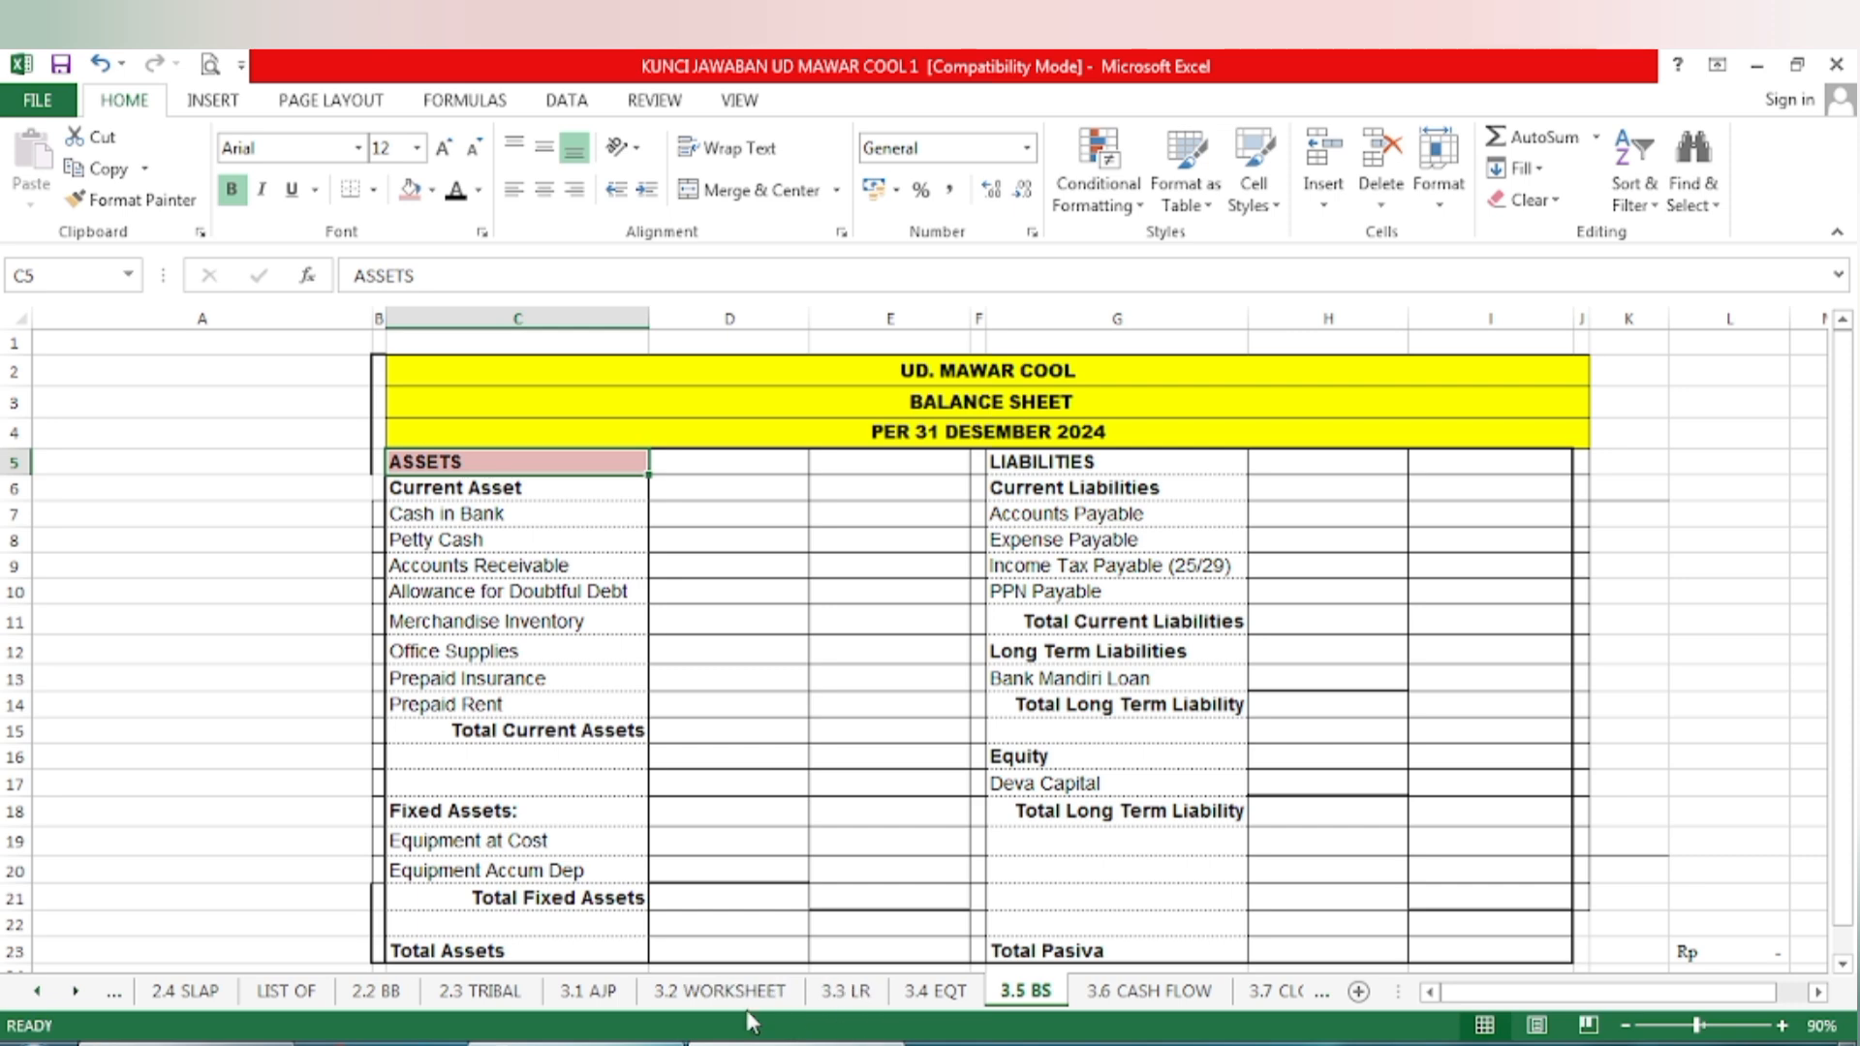
left_click(720, 990)
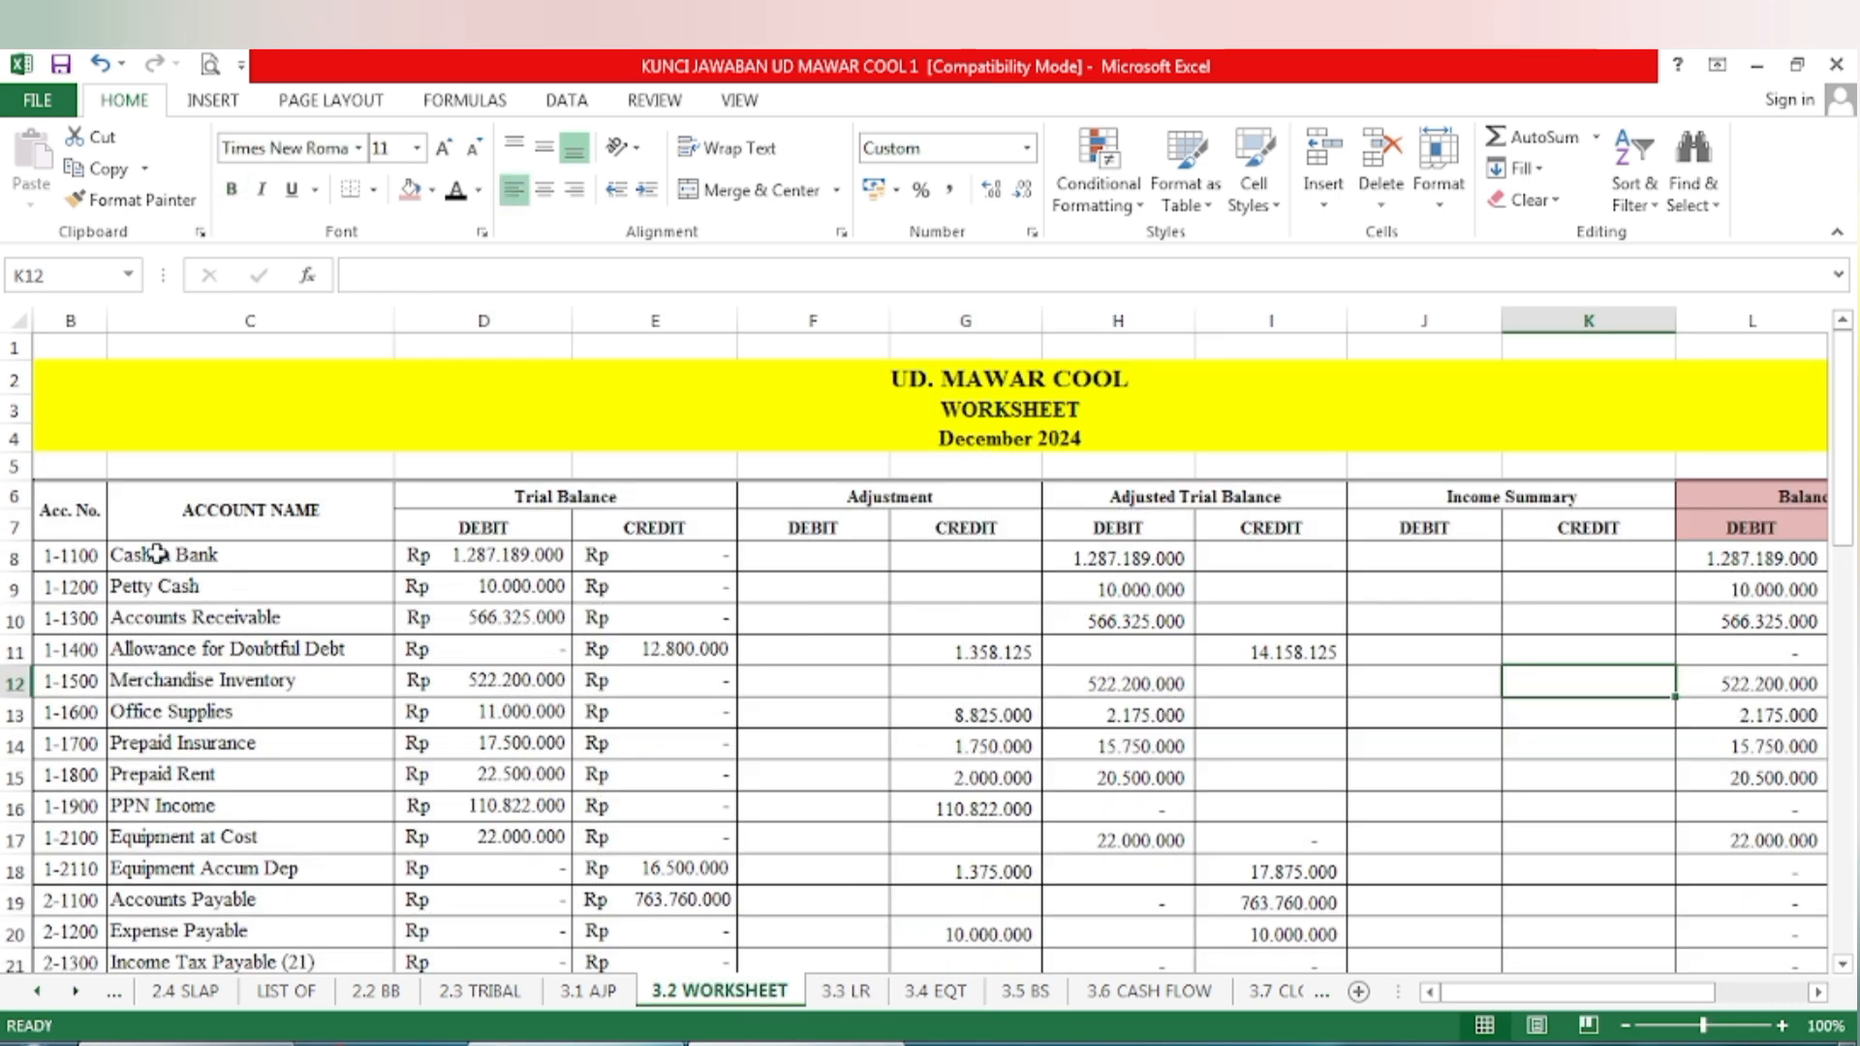
left_click_drag(118, 558, 290, 770)
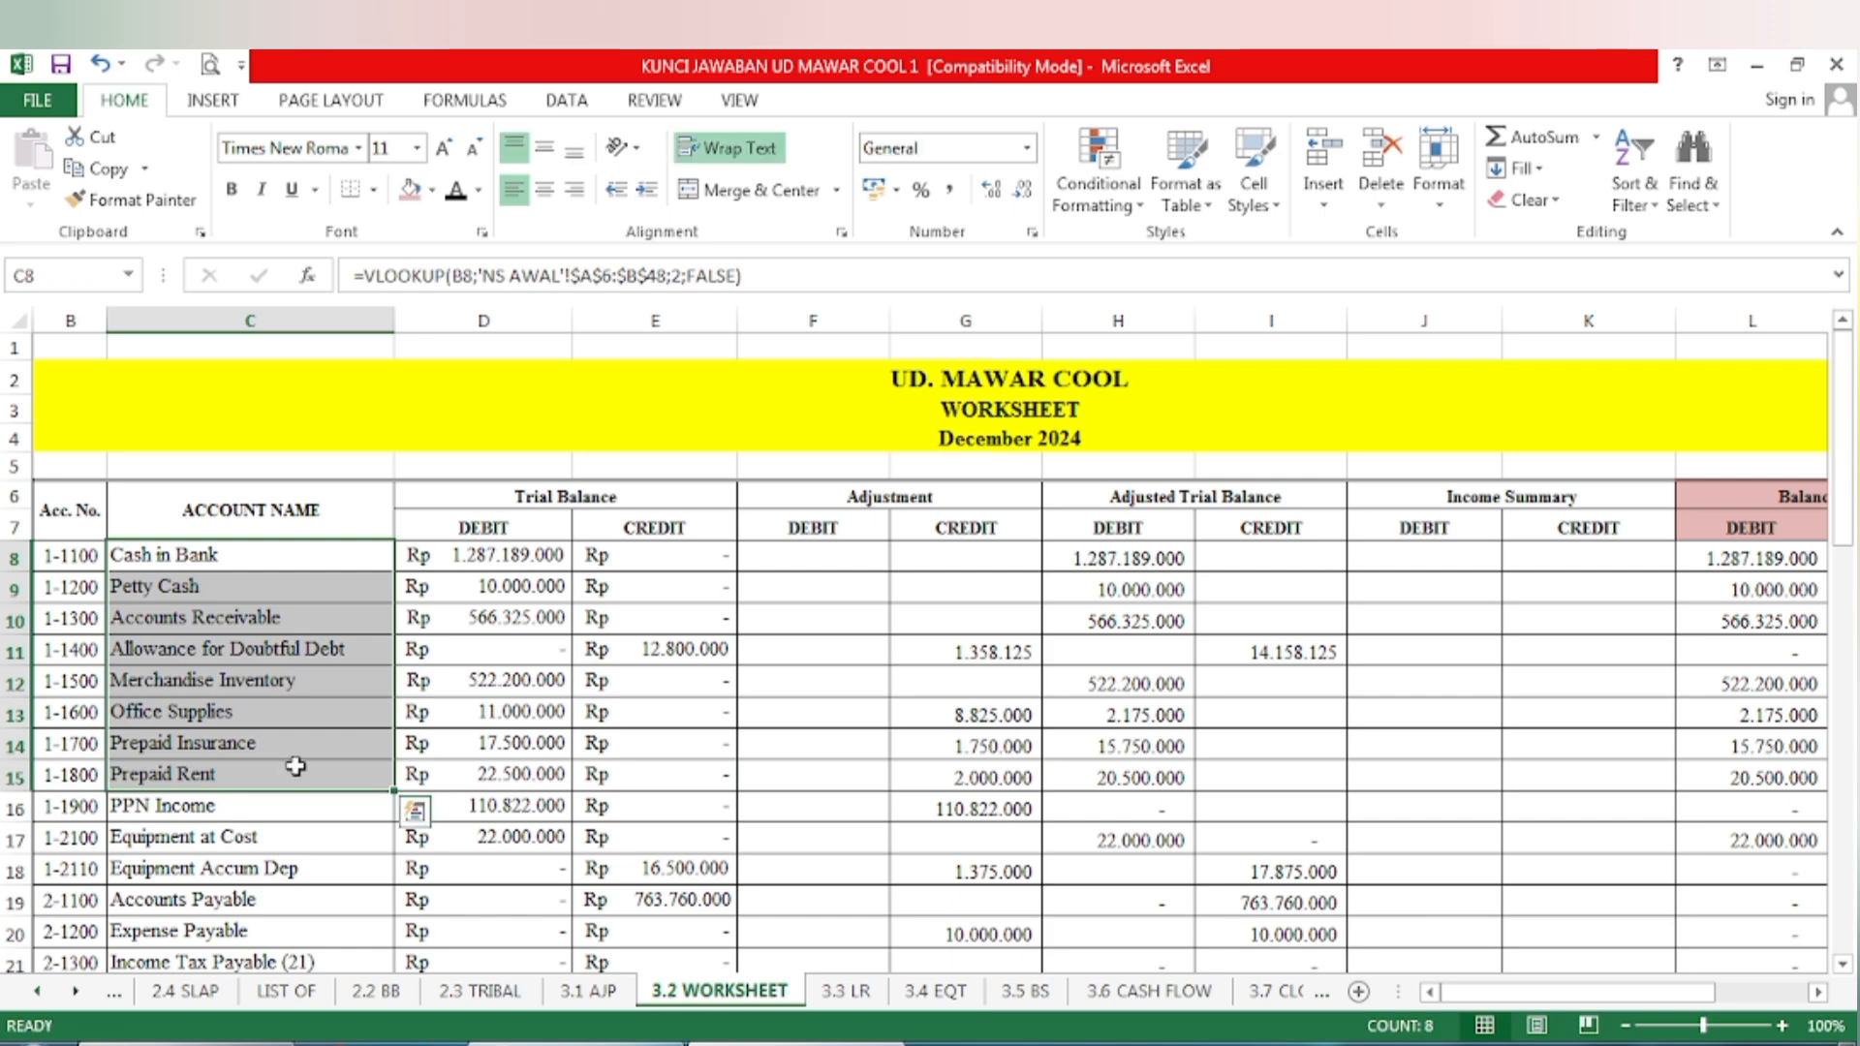
left_click(411, 190)
Extend the light red shading of the Cash in Bank to Prepaid Rent rows through the Balance Sheet debit and credit columns
left_click(1818, 993)
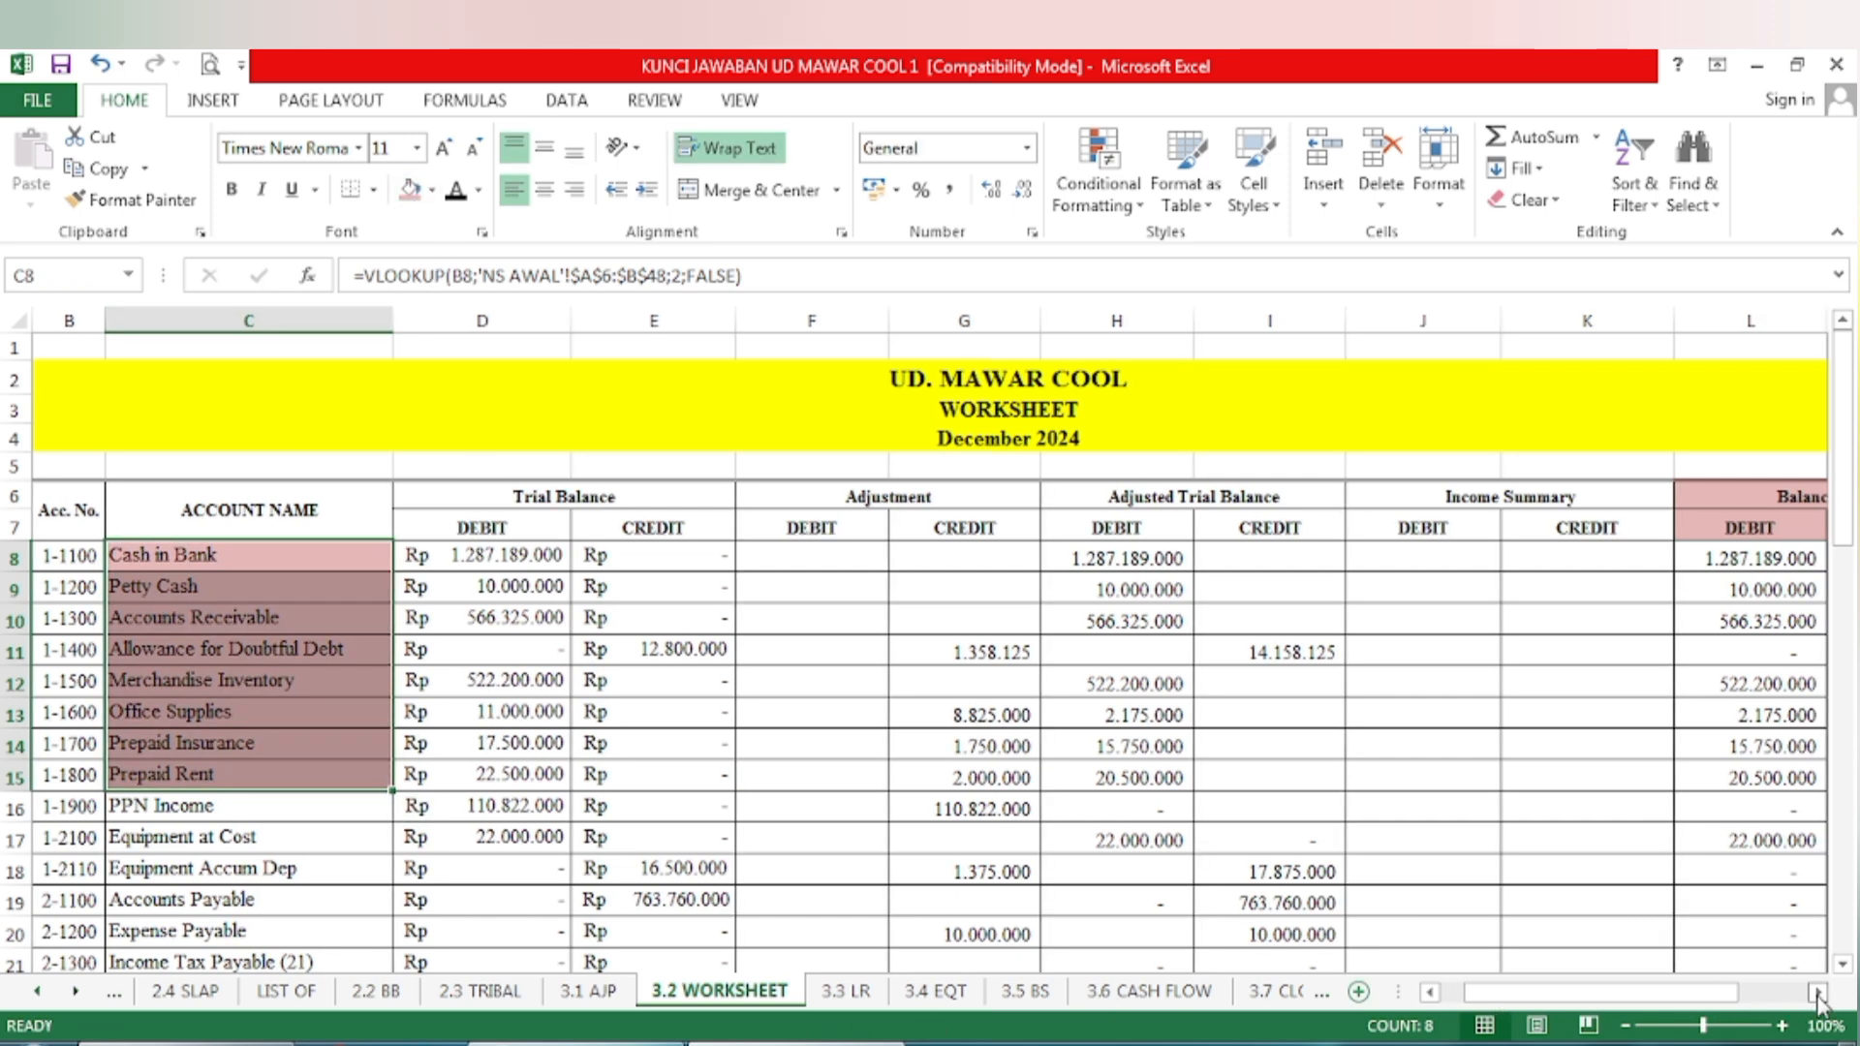
left_click(1817, 995)
left_click(1818, 995)
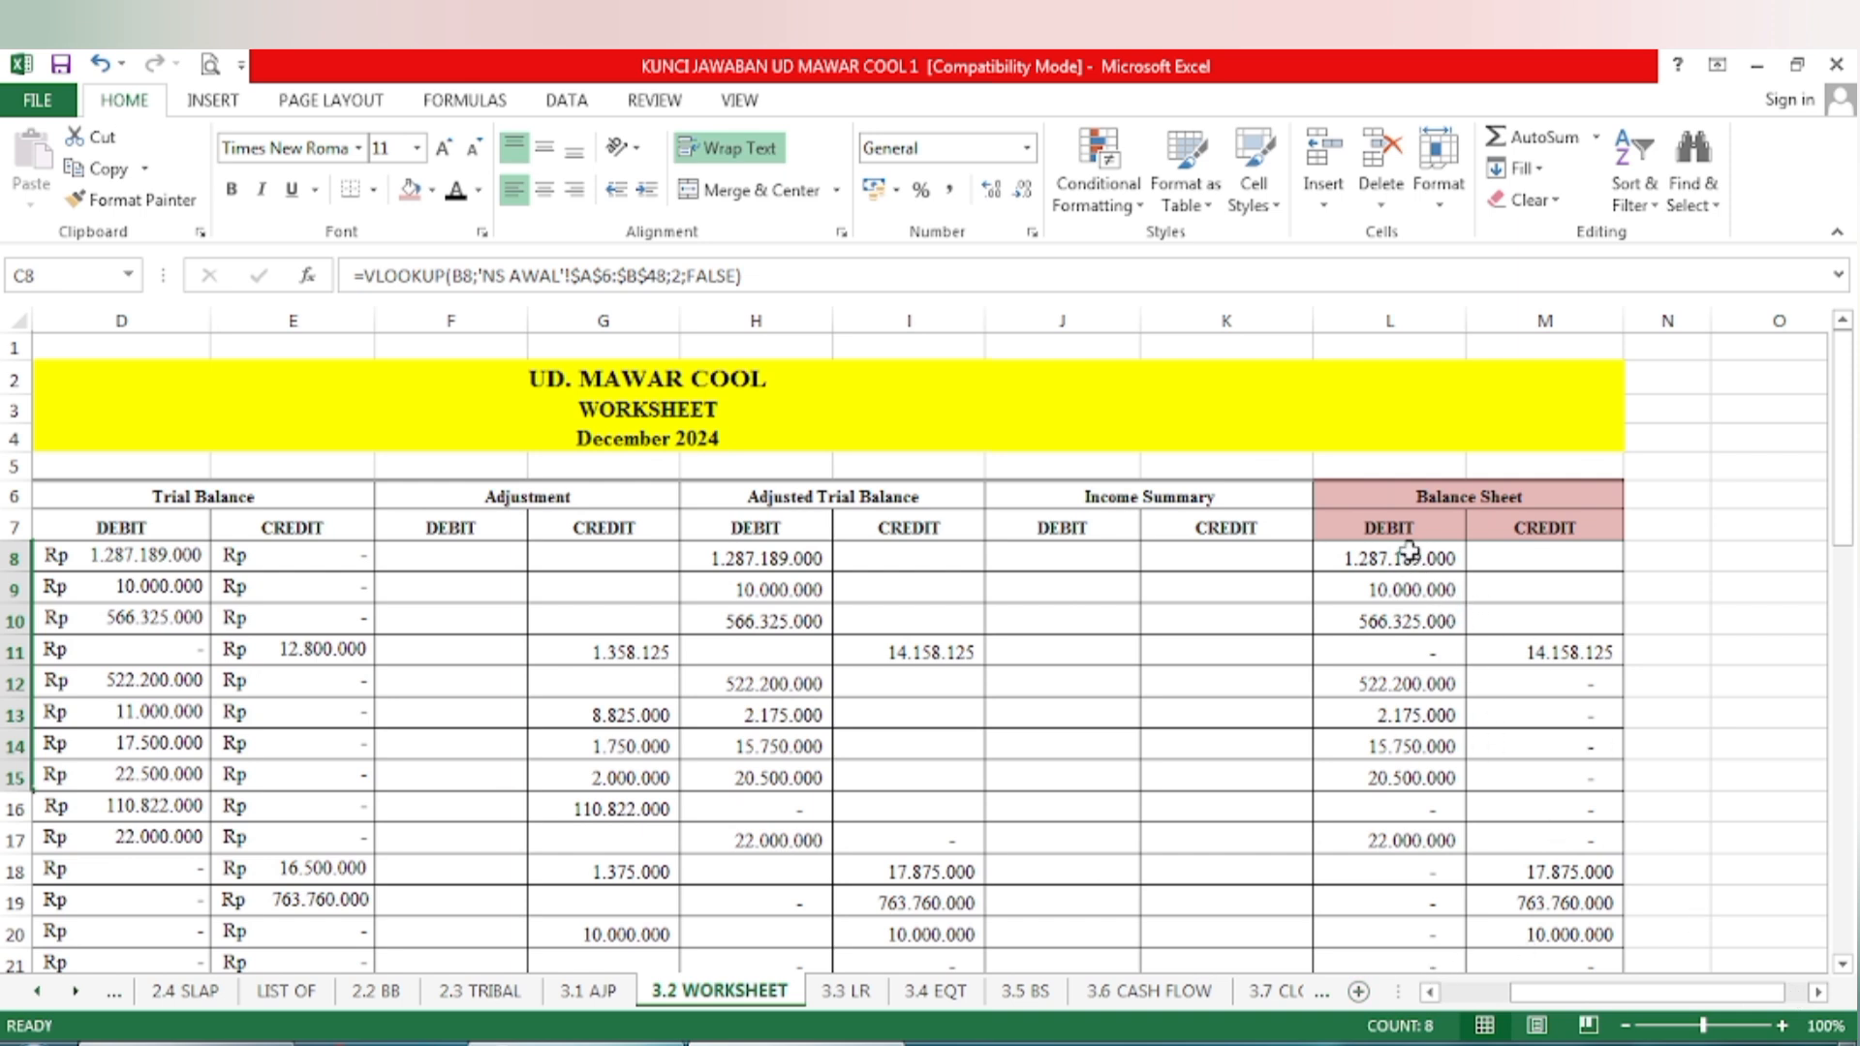
left_click_drag(1403, 558, 1573, 770)
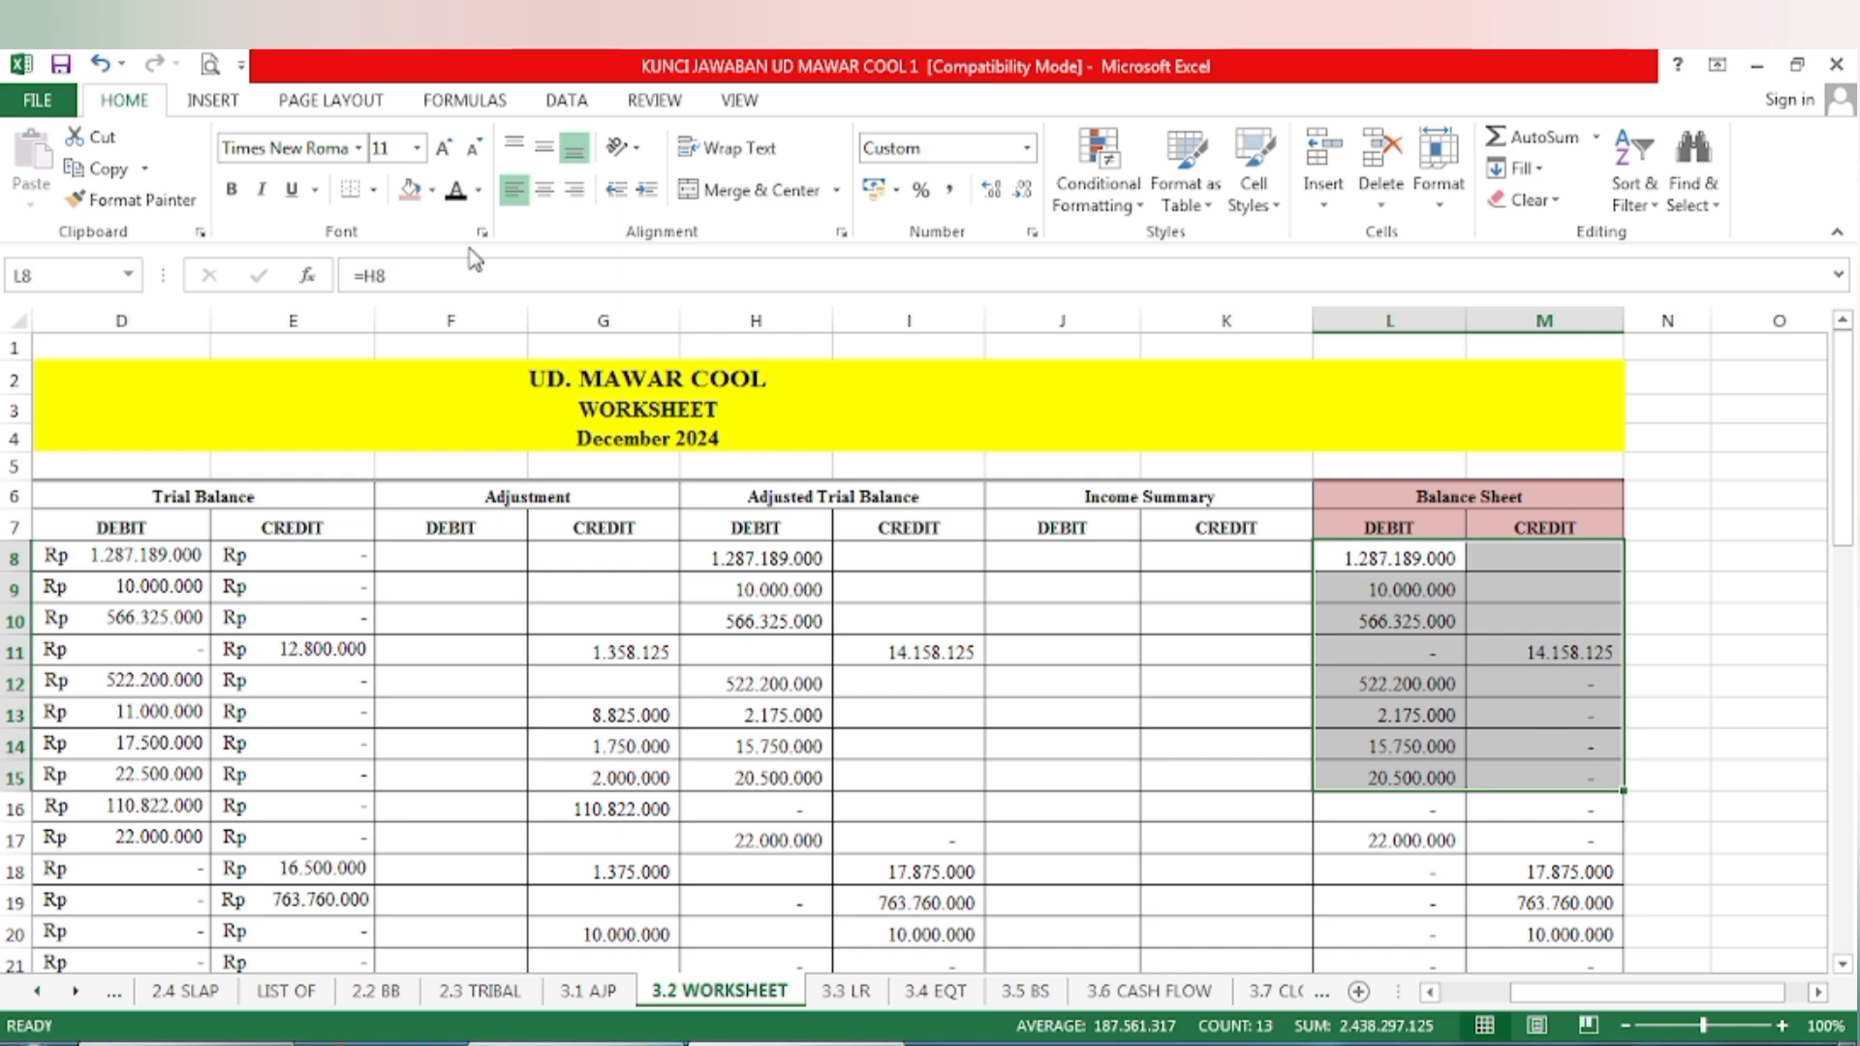
left_click(407, 189)
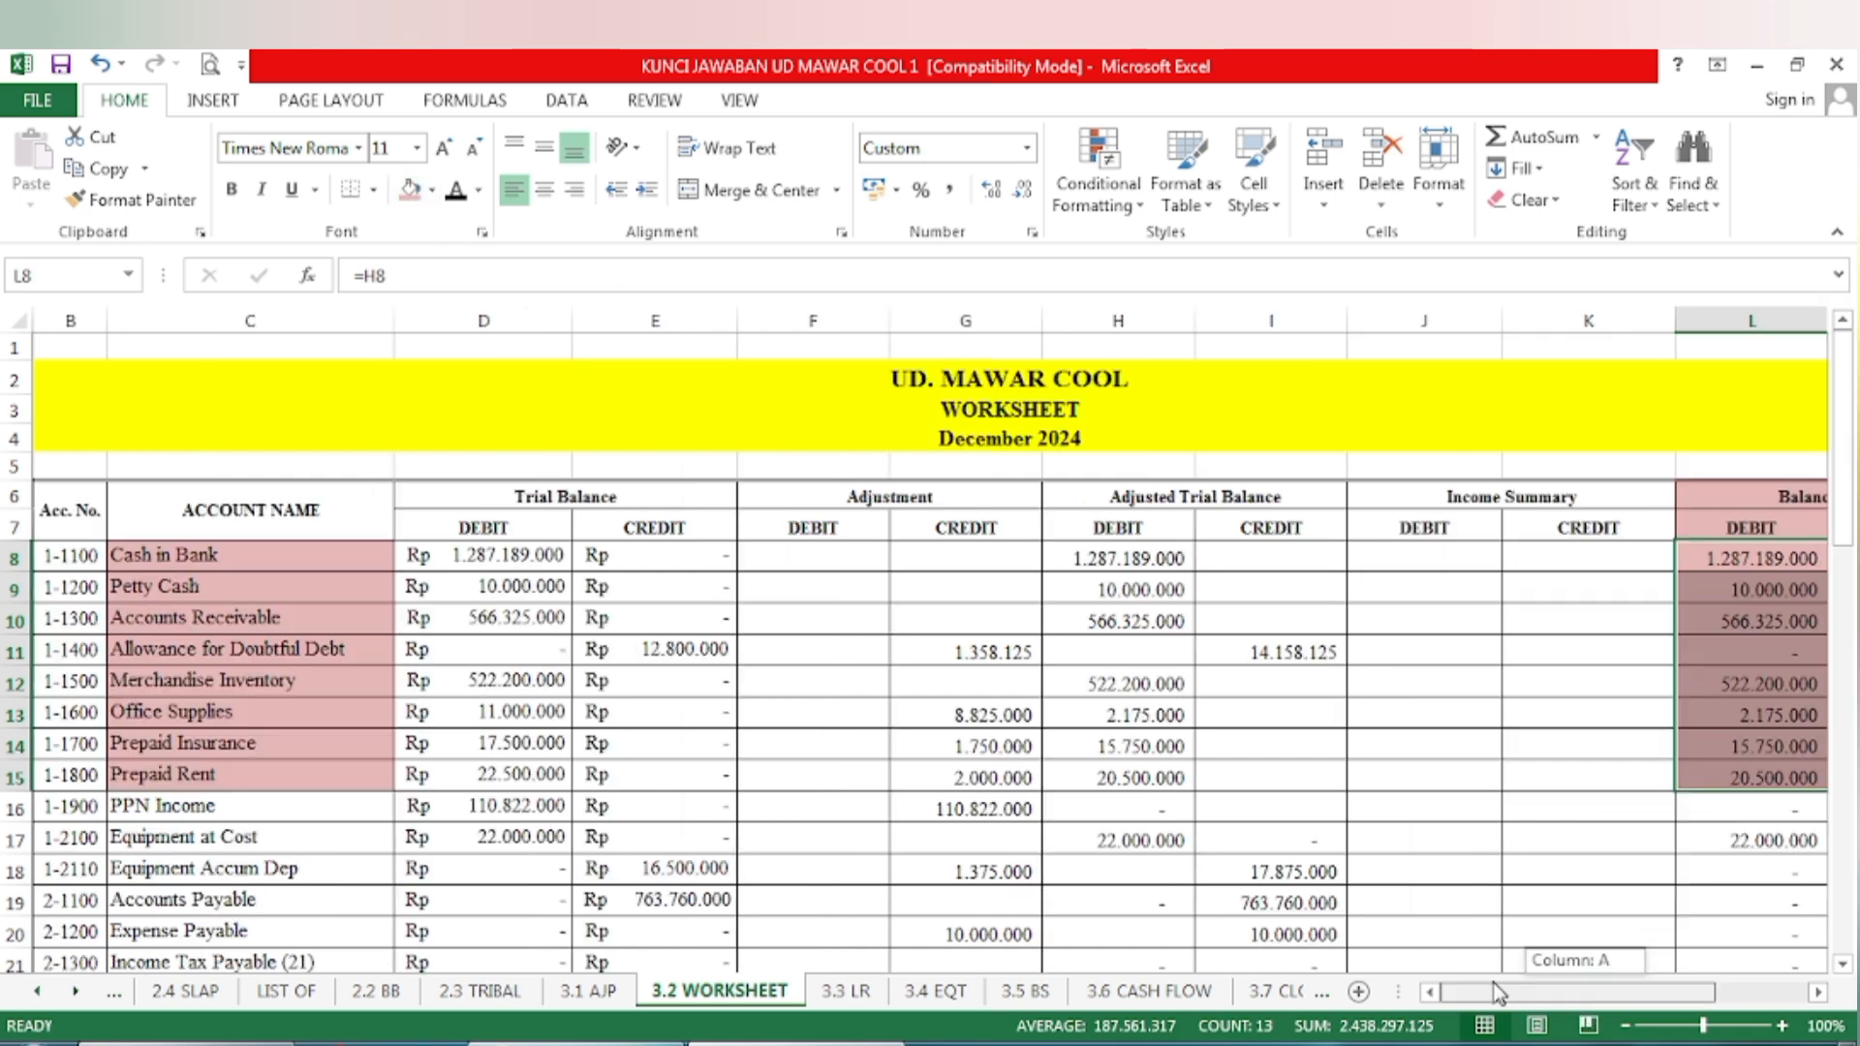
left_click(1626, 1025)
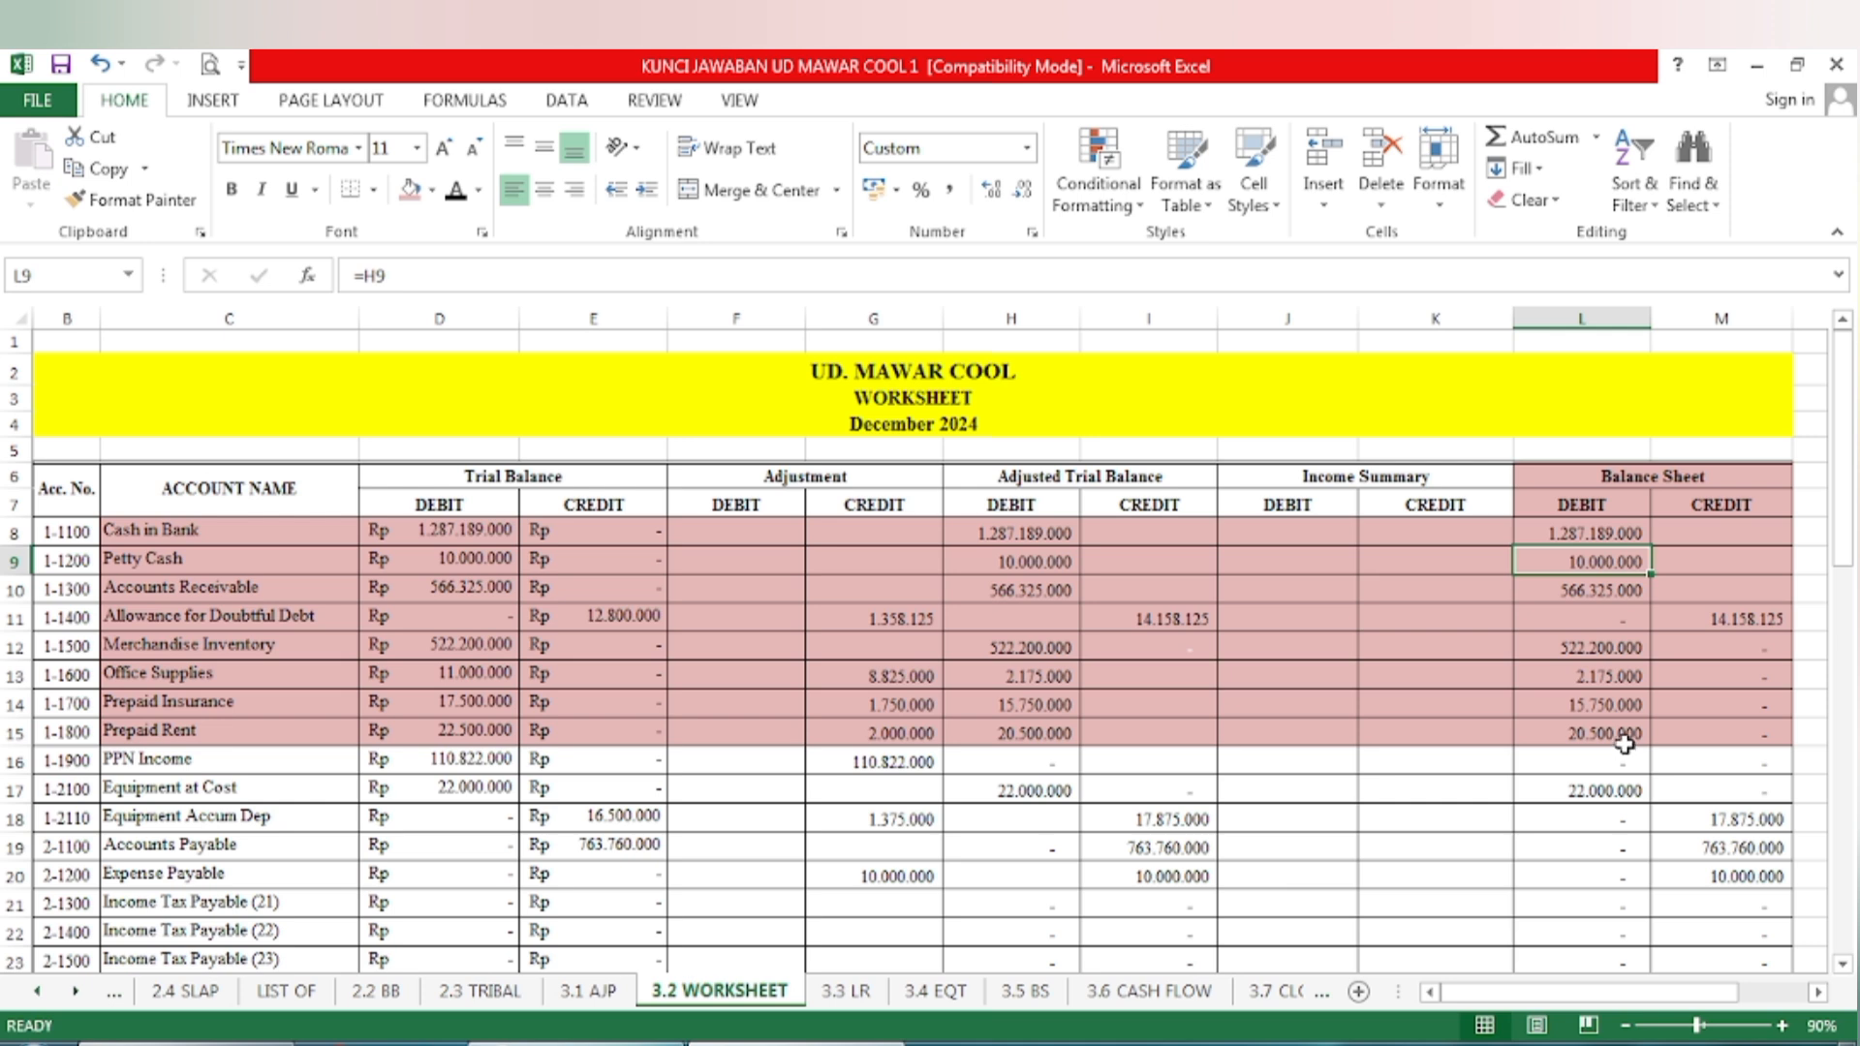
Make the Allowance for Doubtful Debt amount in the Balance Sheet credit column bold
left_click(1767, 587)
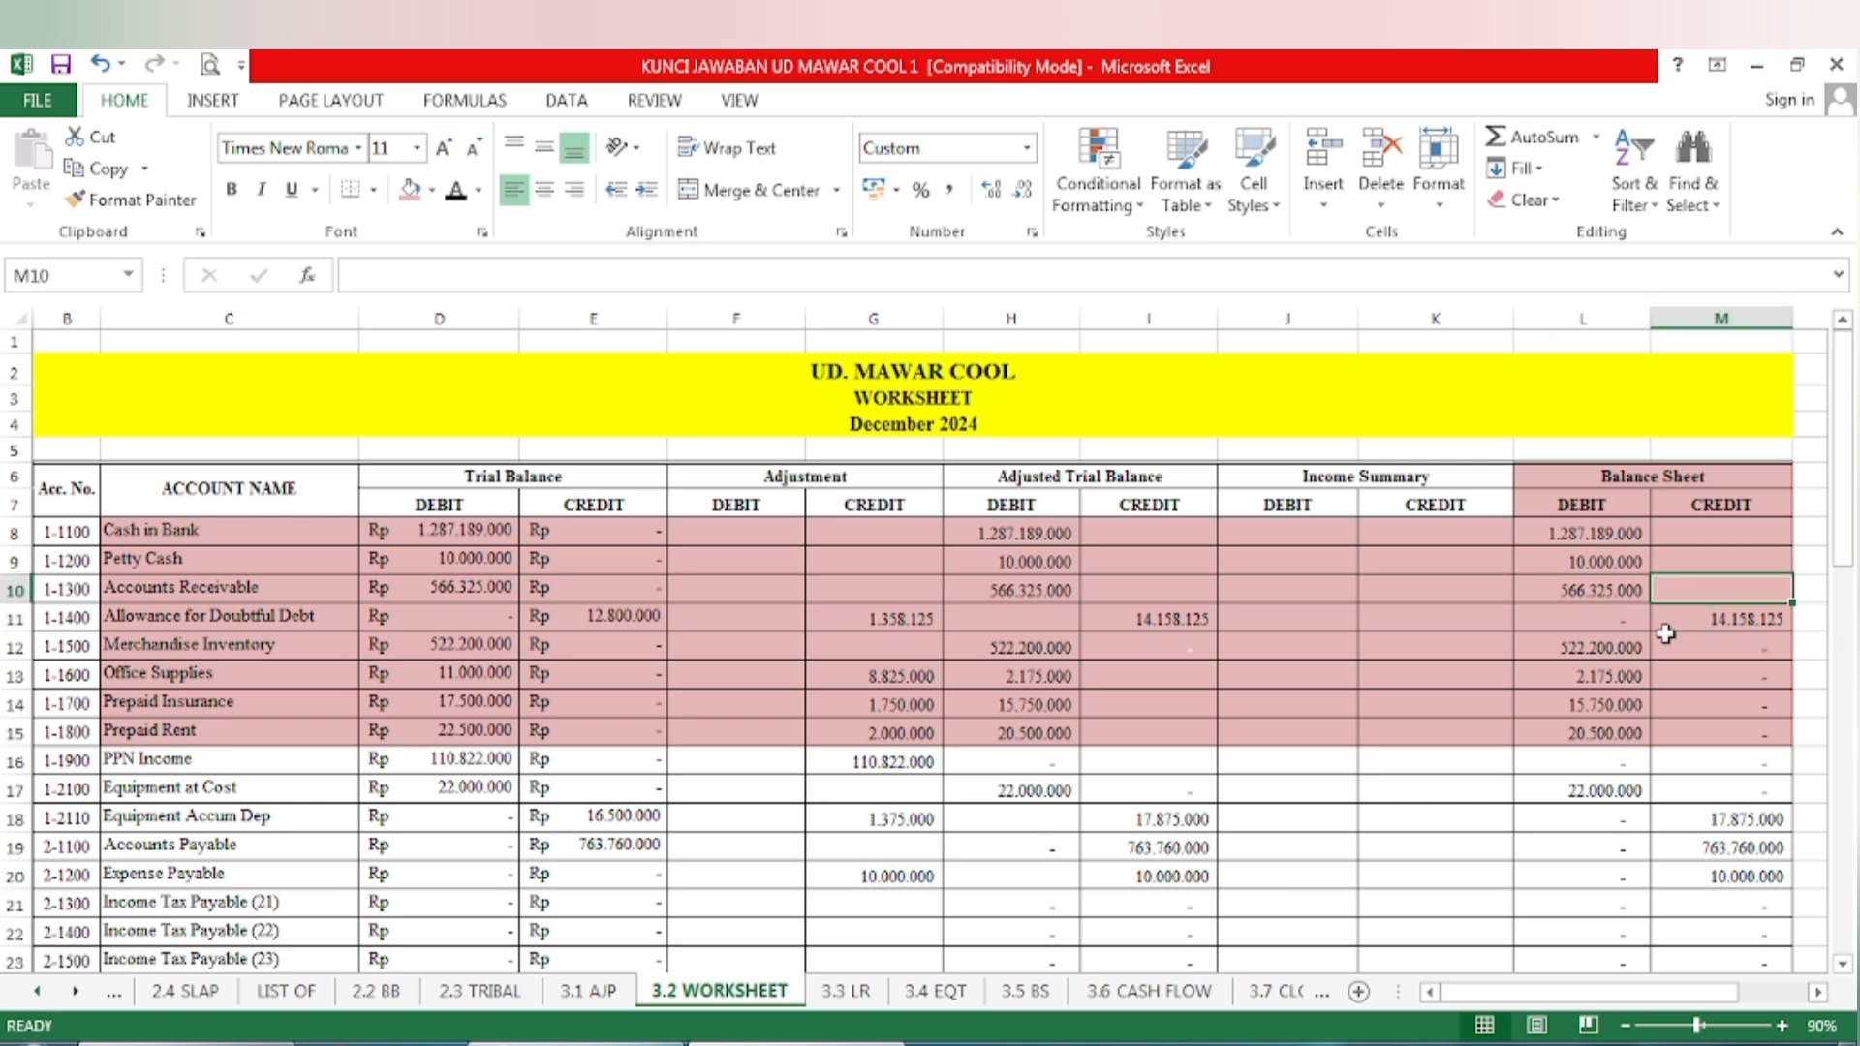
left_click(1748, 616)
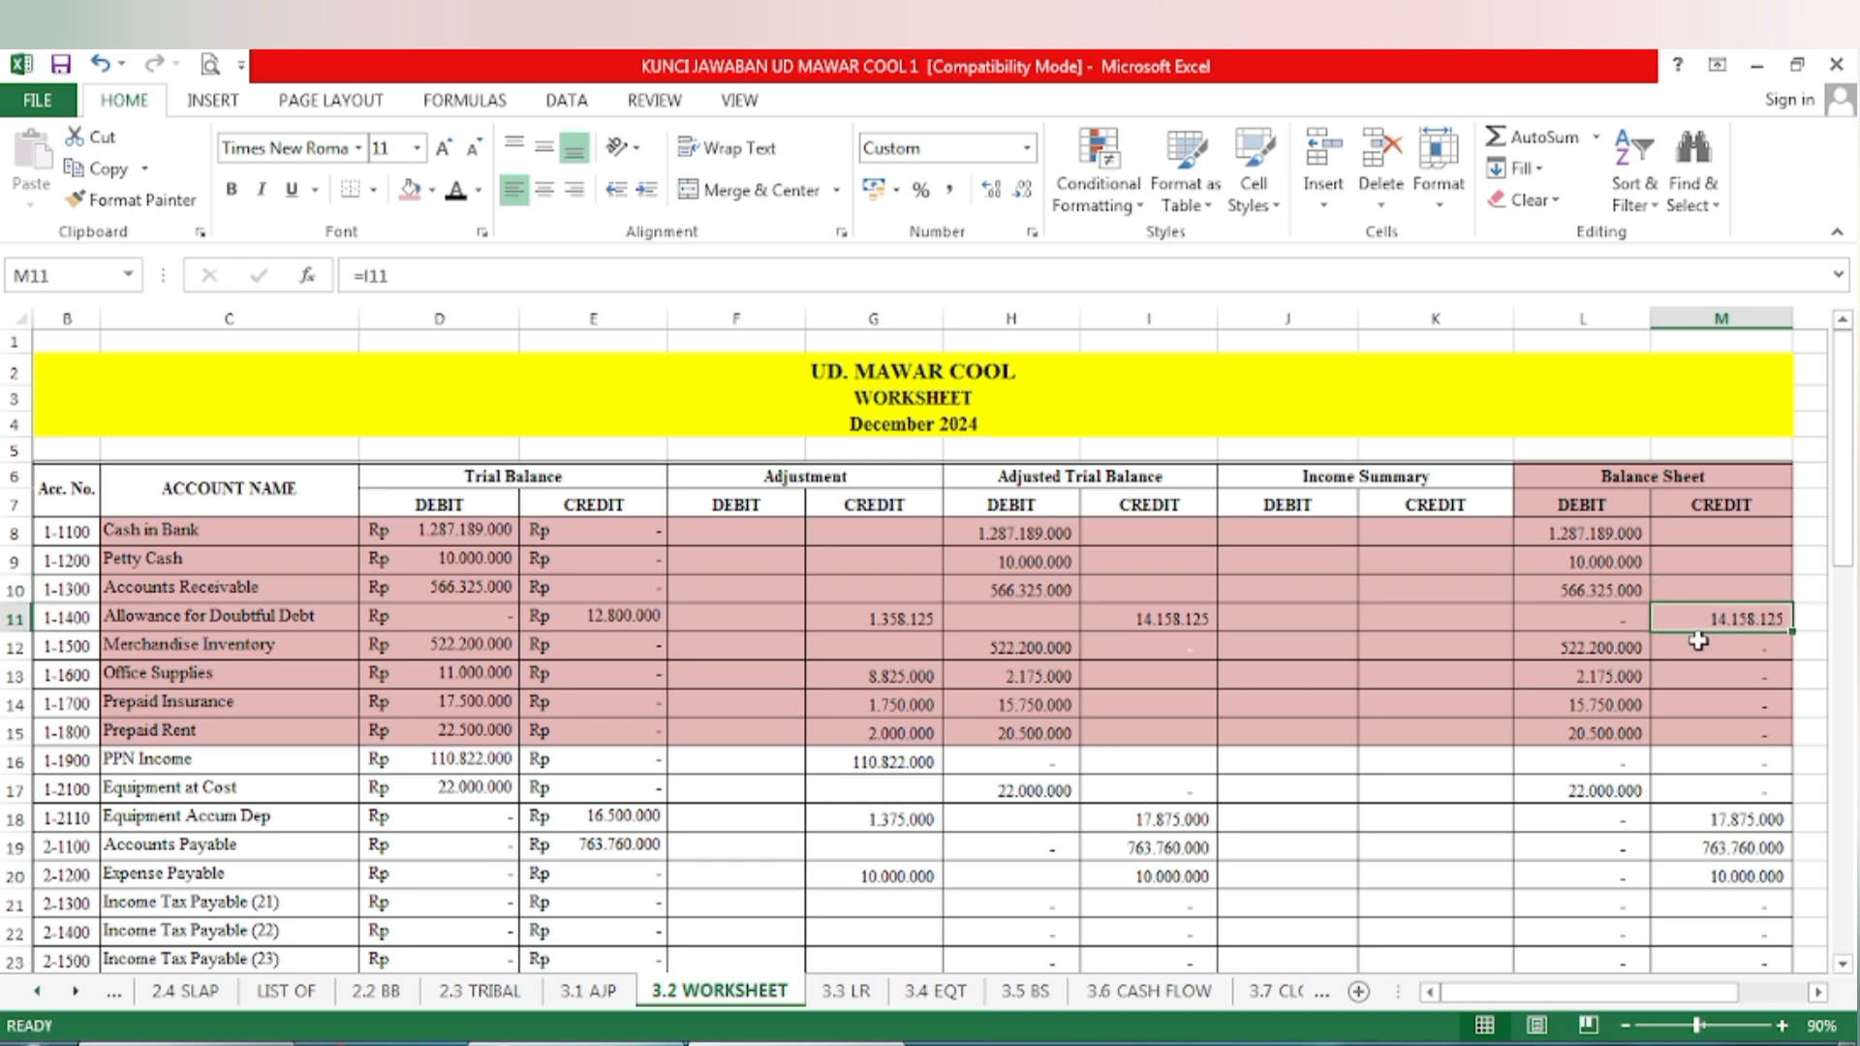
key("ctrl+b")
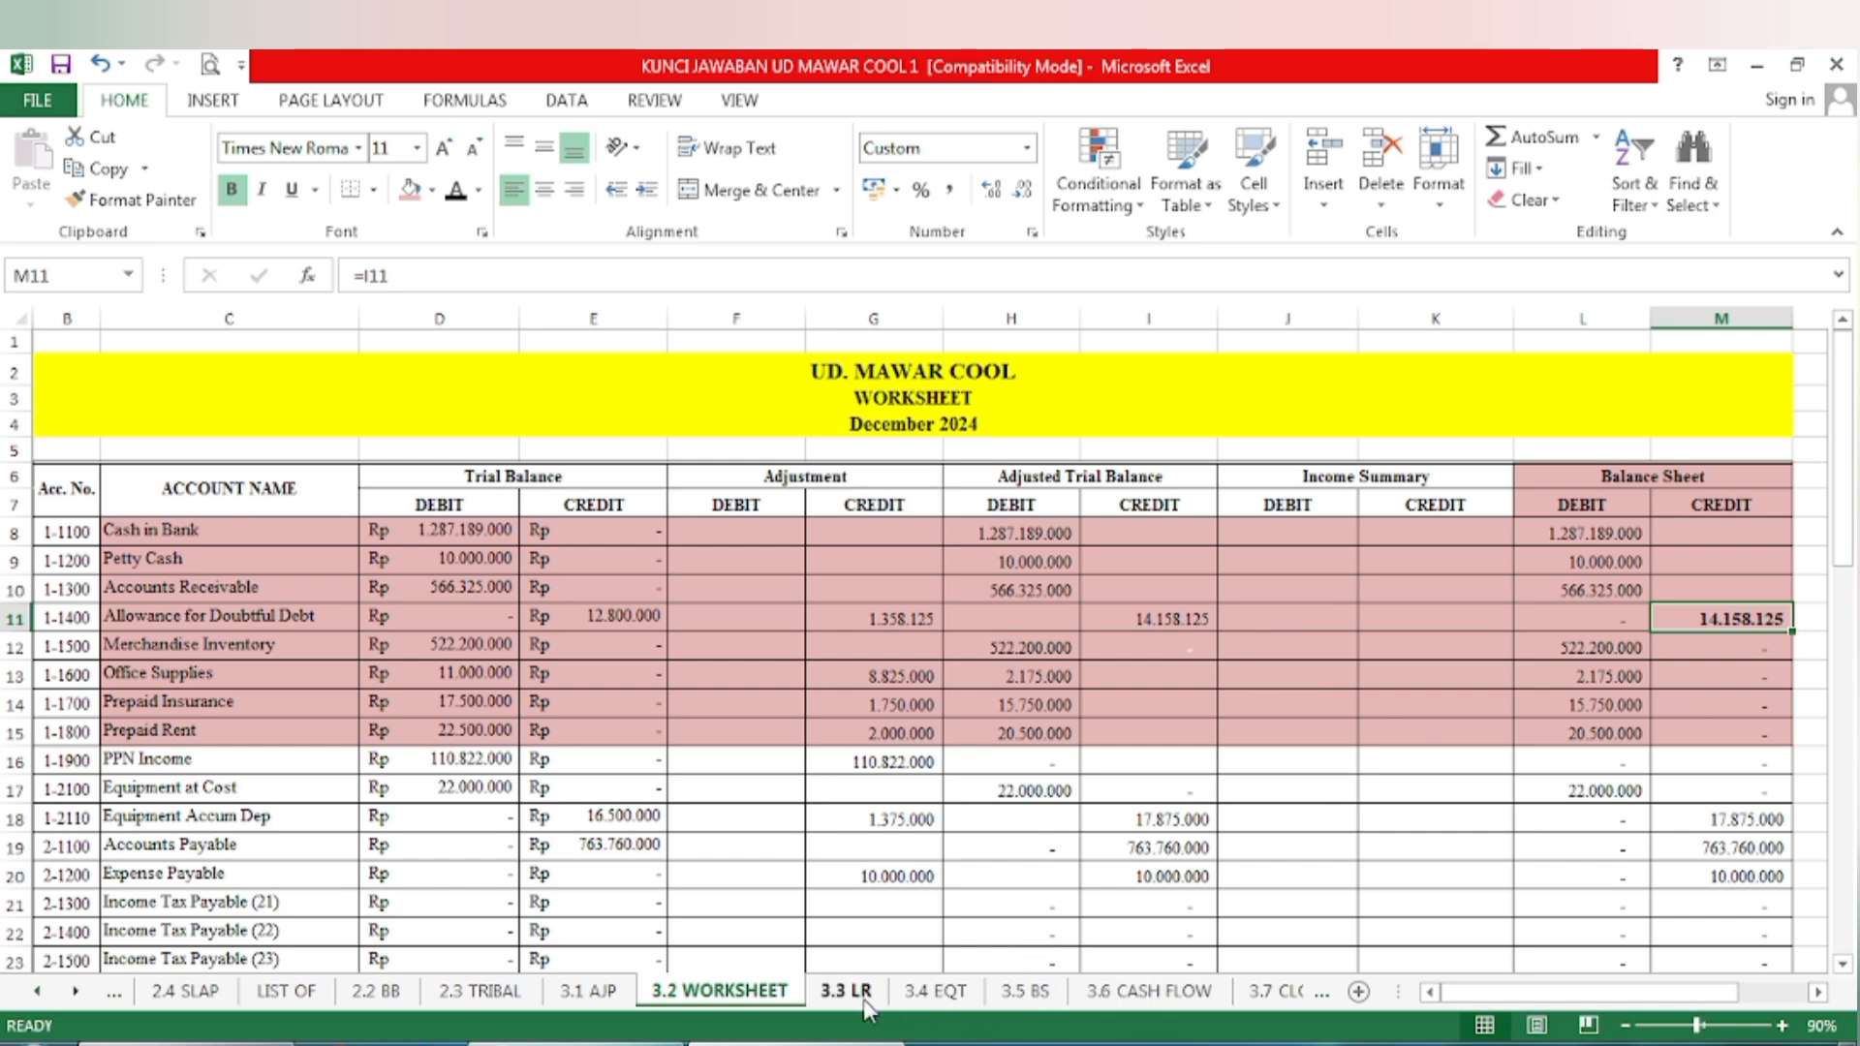
On the 3.5 BS sheet, set black text for the amounts from Cash in Bank to Prepaid Rent and for the Total Current Assets amount
left_click(1049, 1007)
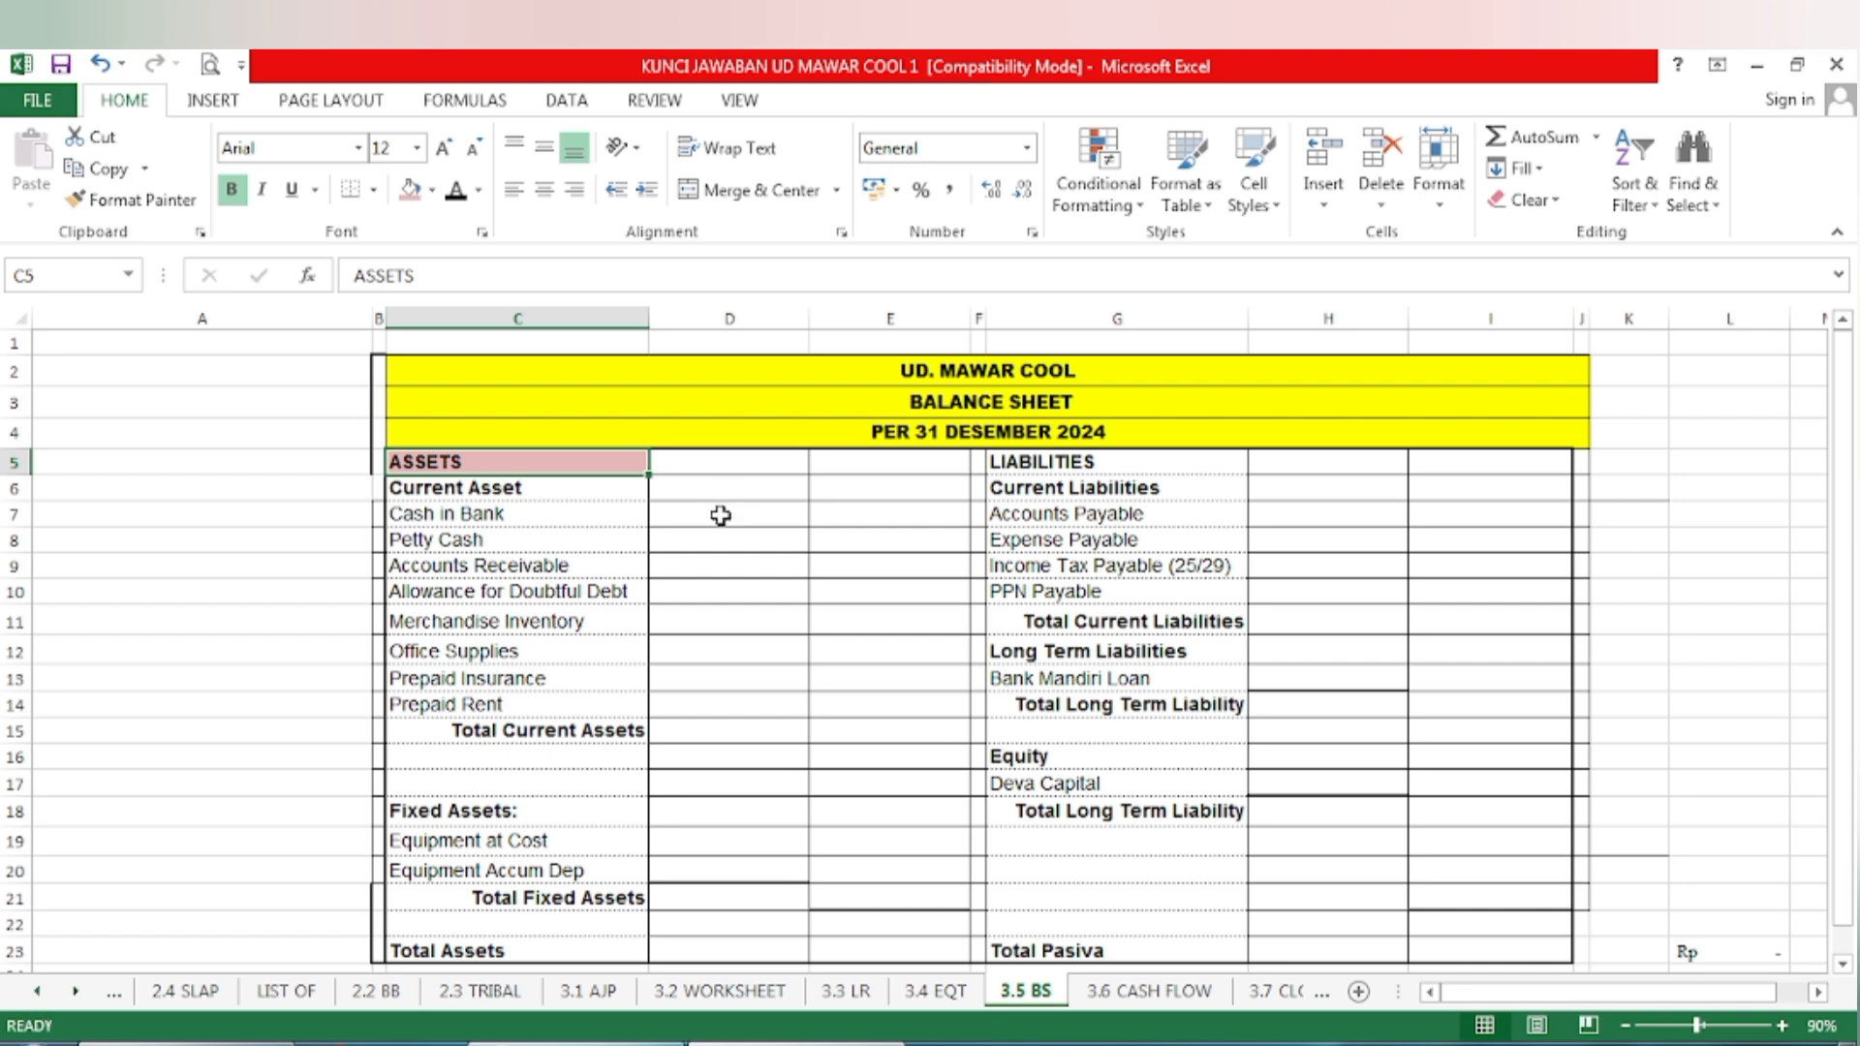
left_click_drag(721, 515, 717, 708)
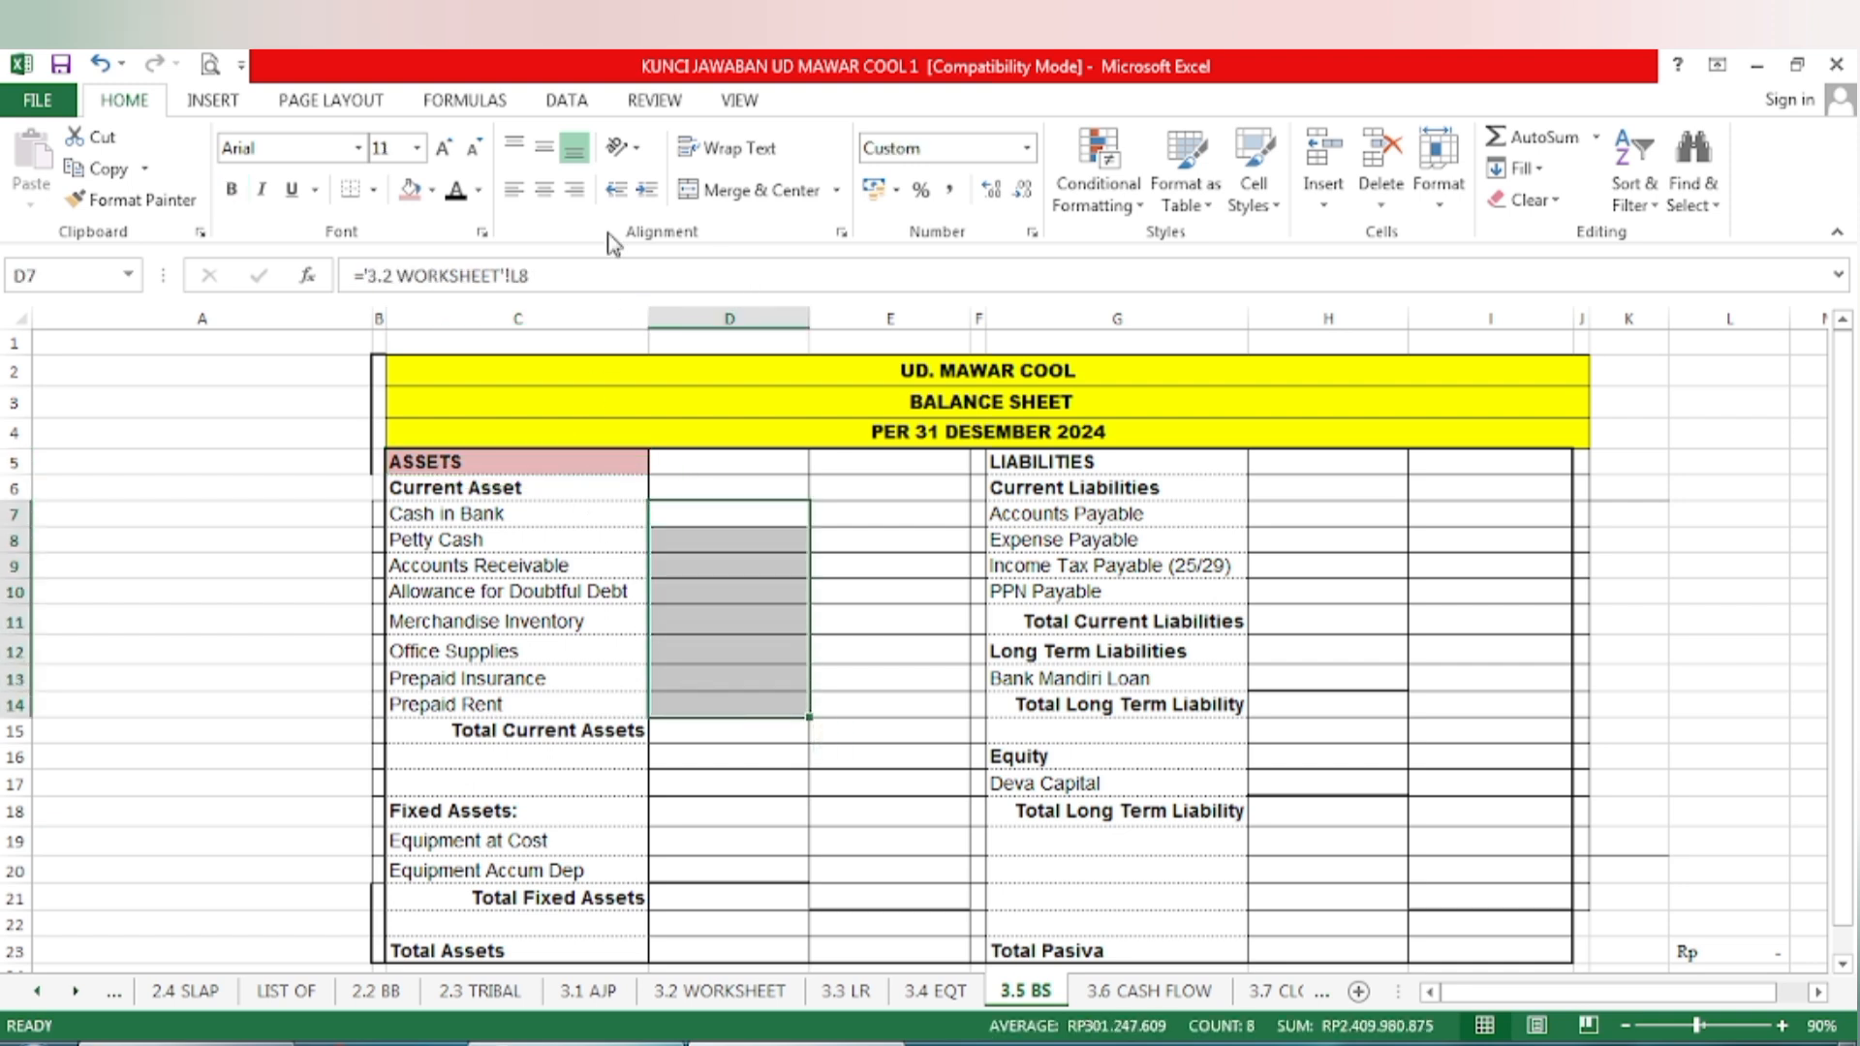
left_click(461, 200)
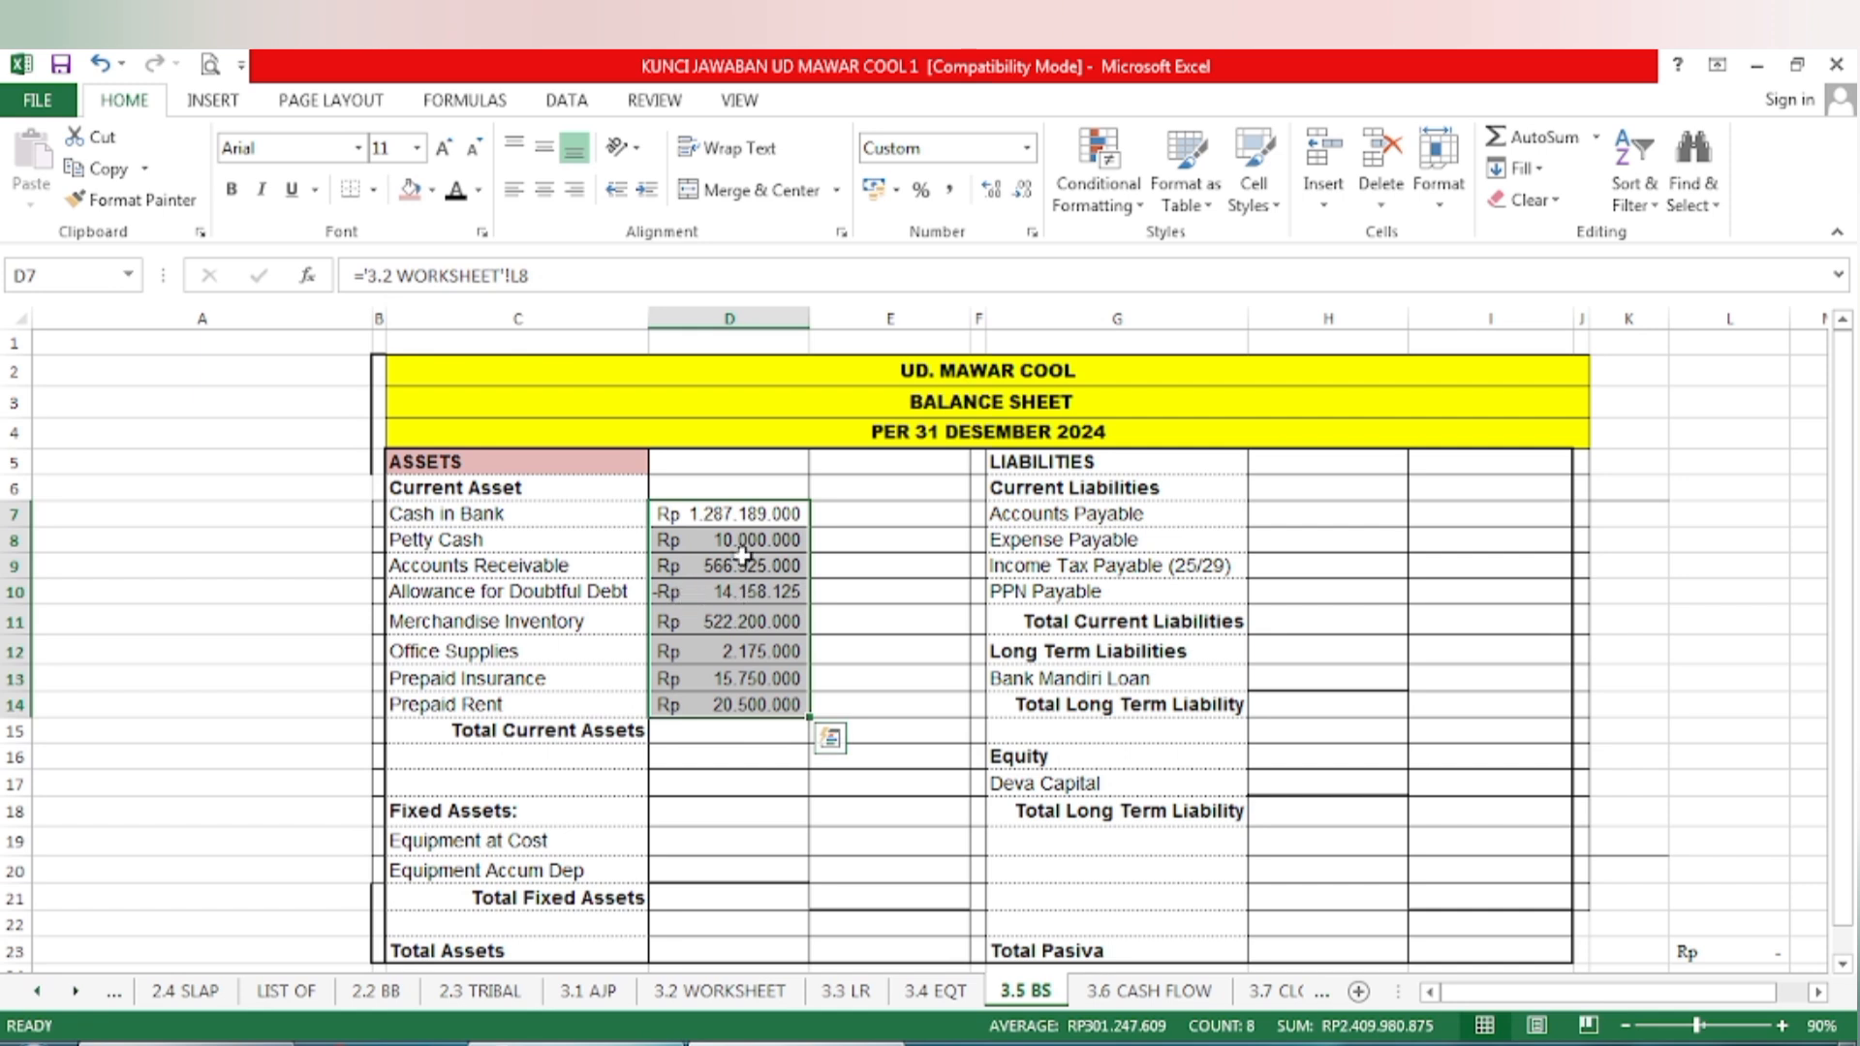
left_click(862, 587)
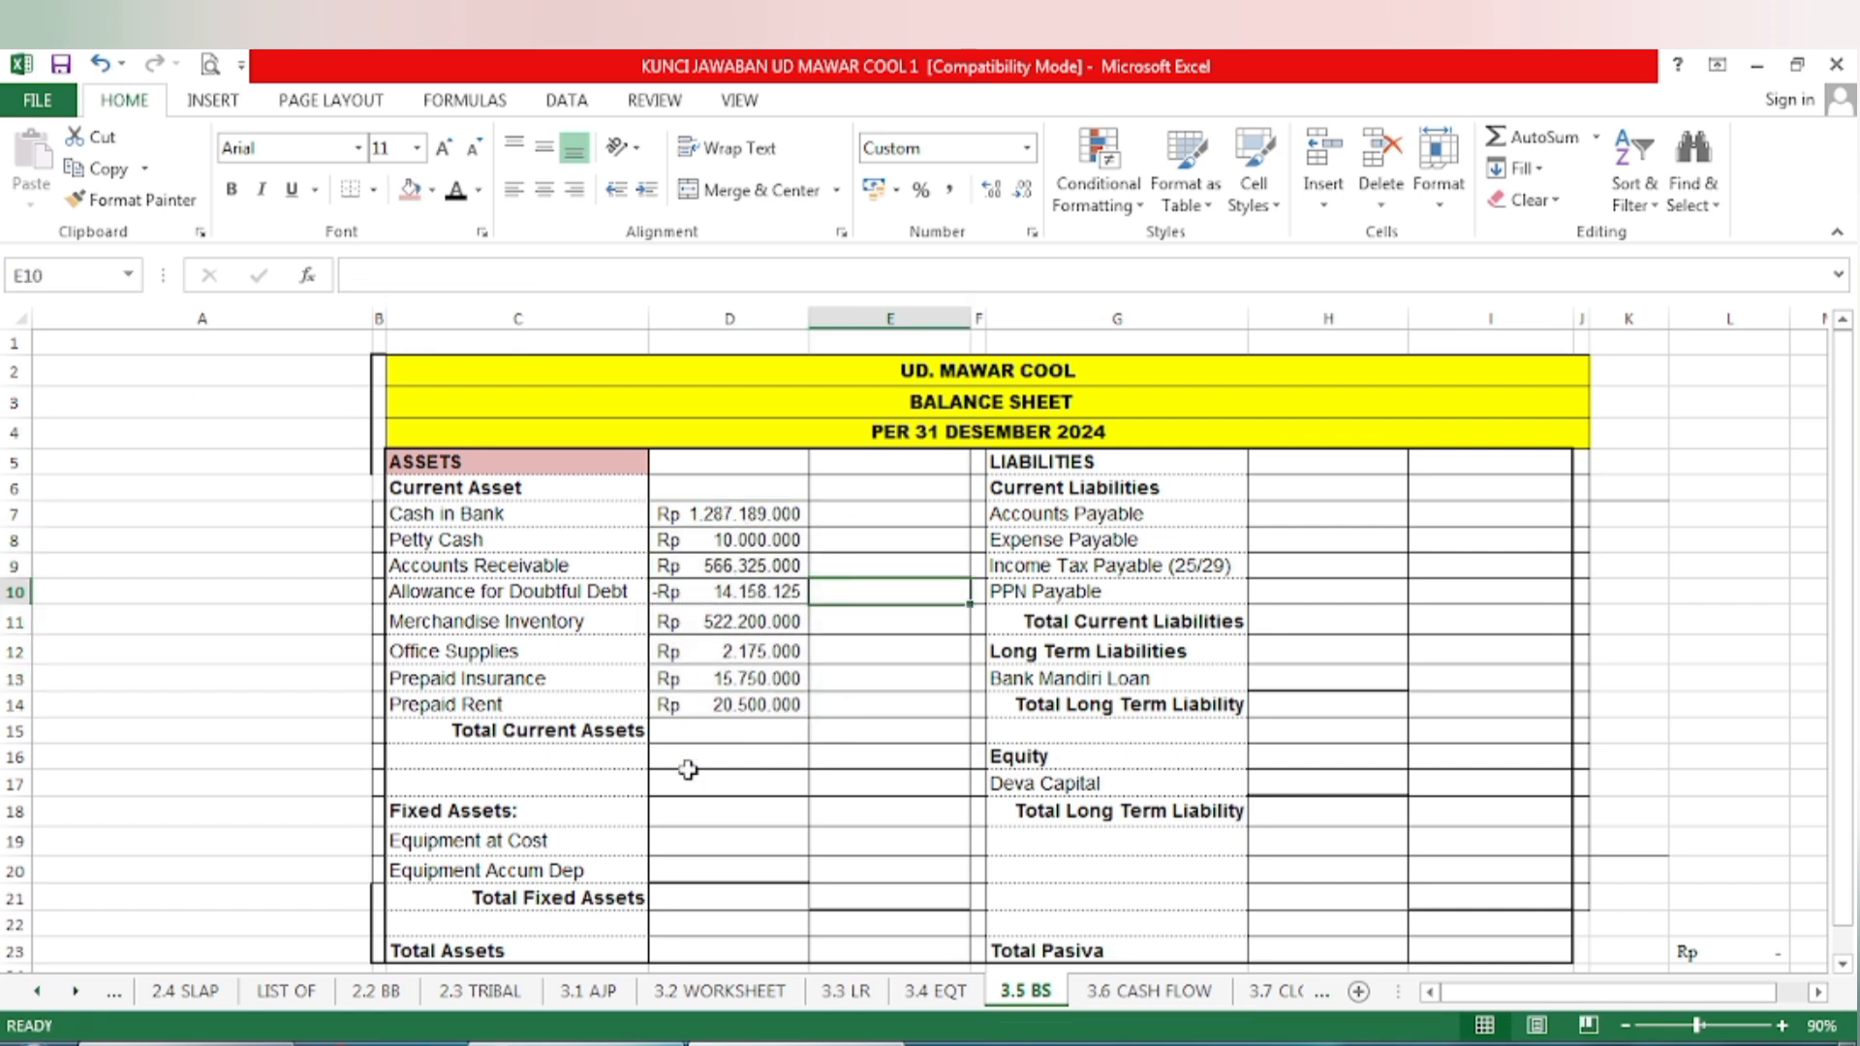
left_click(867, 737)
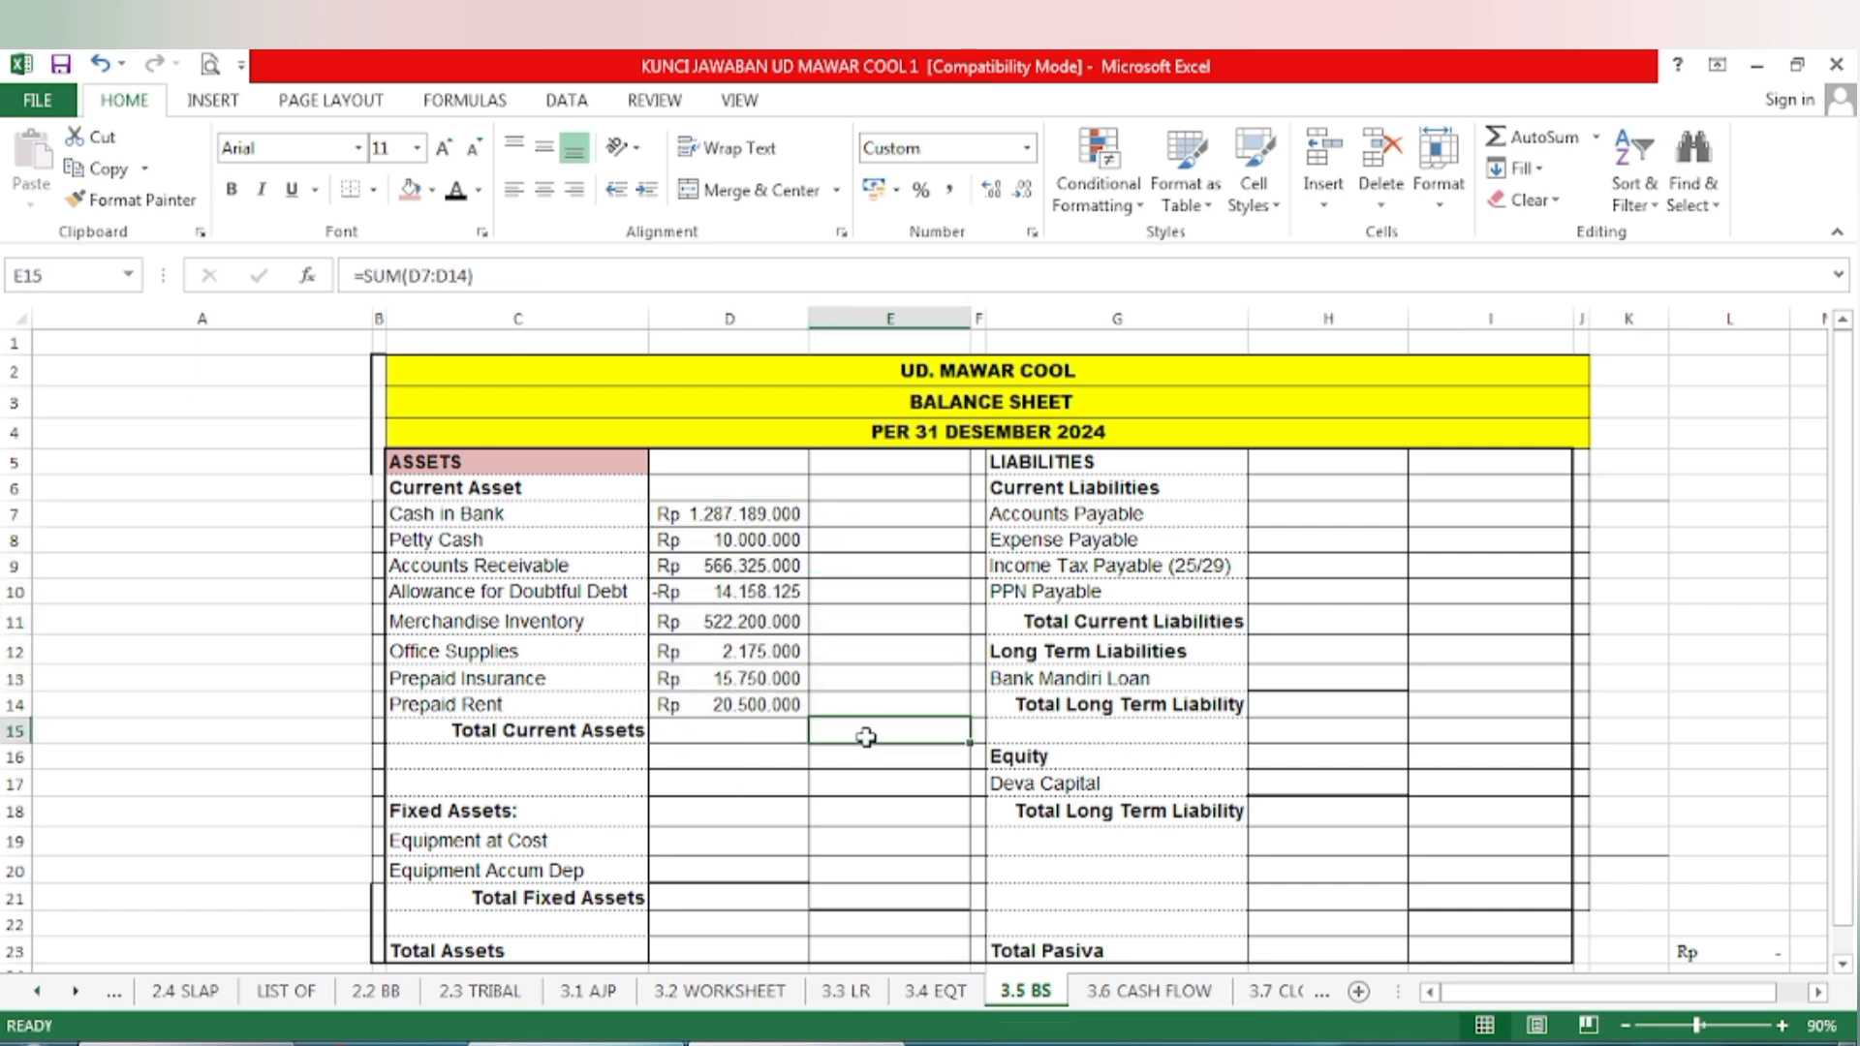
left_click(449, 197)
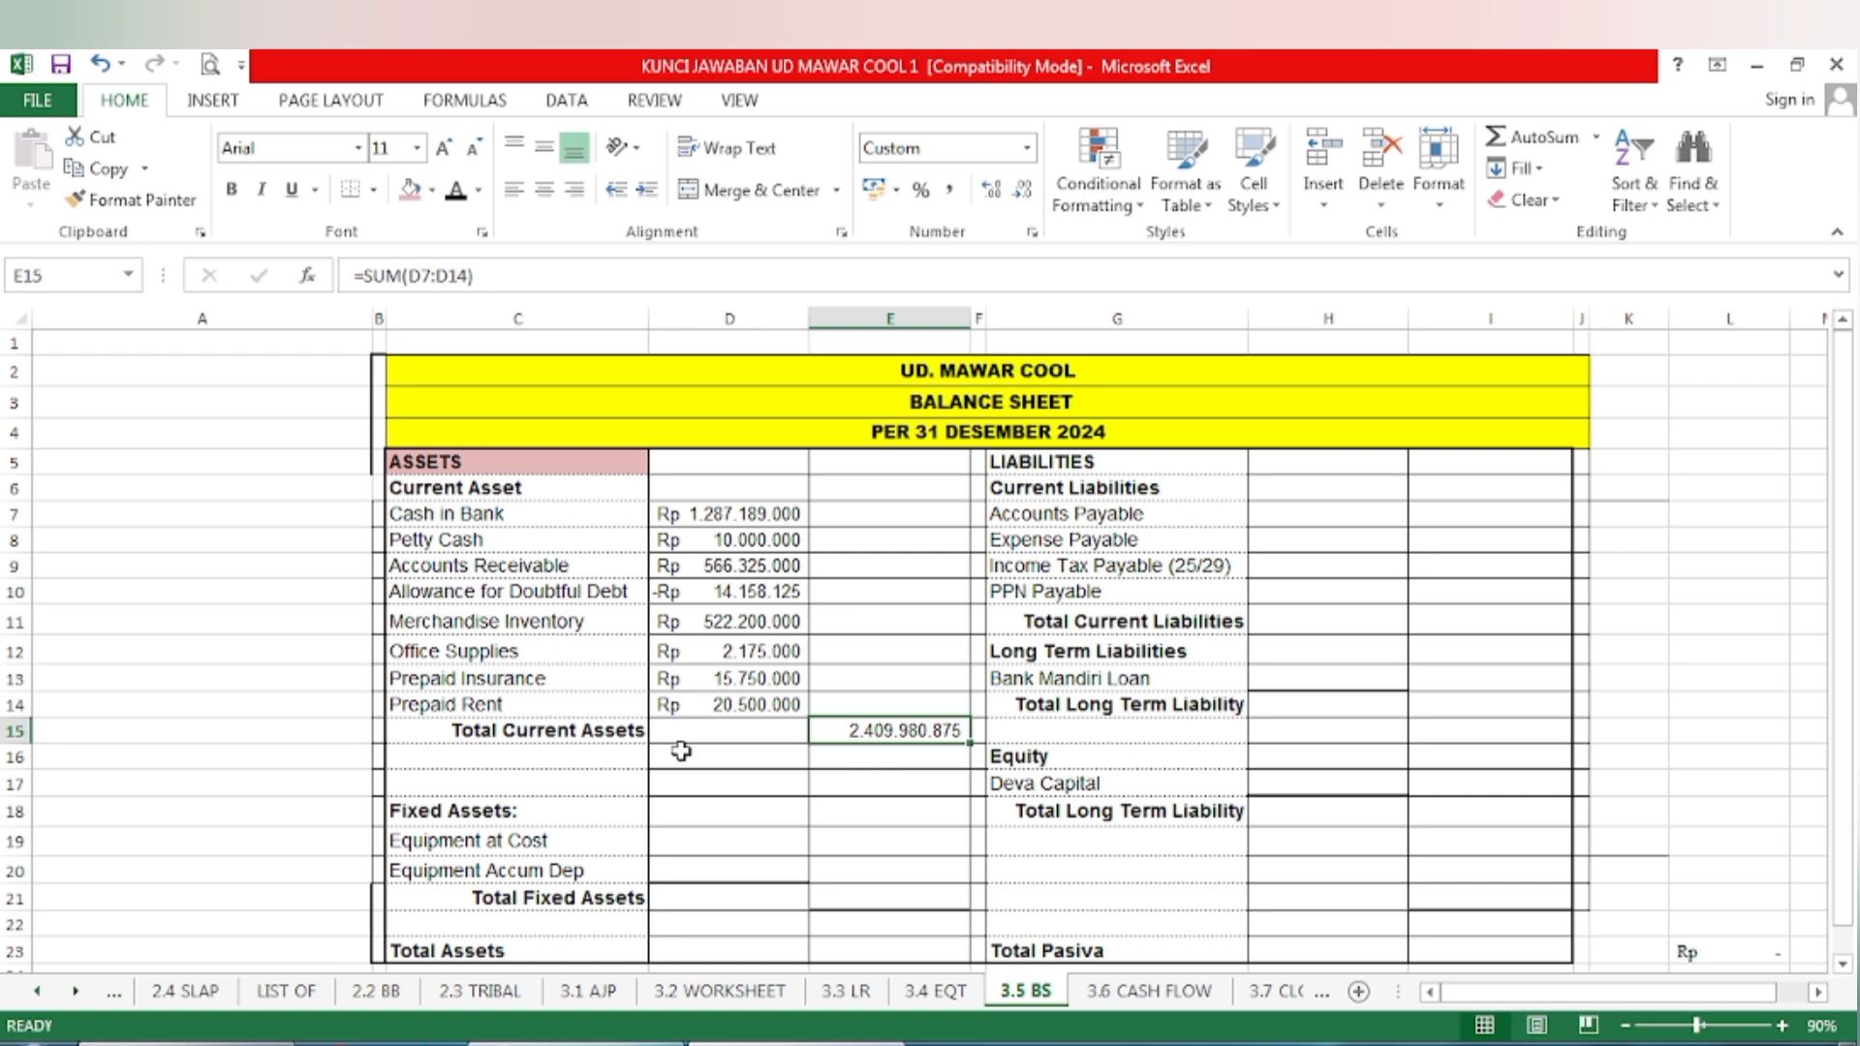
Add a thick bottom border to the Prepaid Rent amount above the Total Current Assets row
left_click(732, 703)
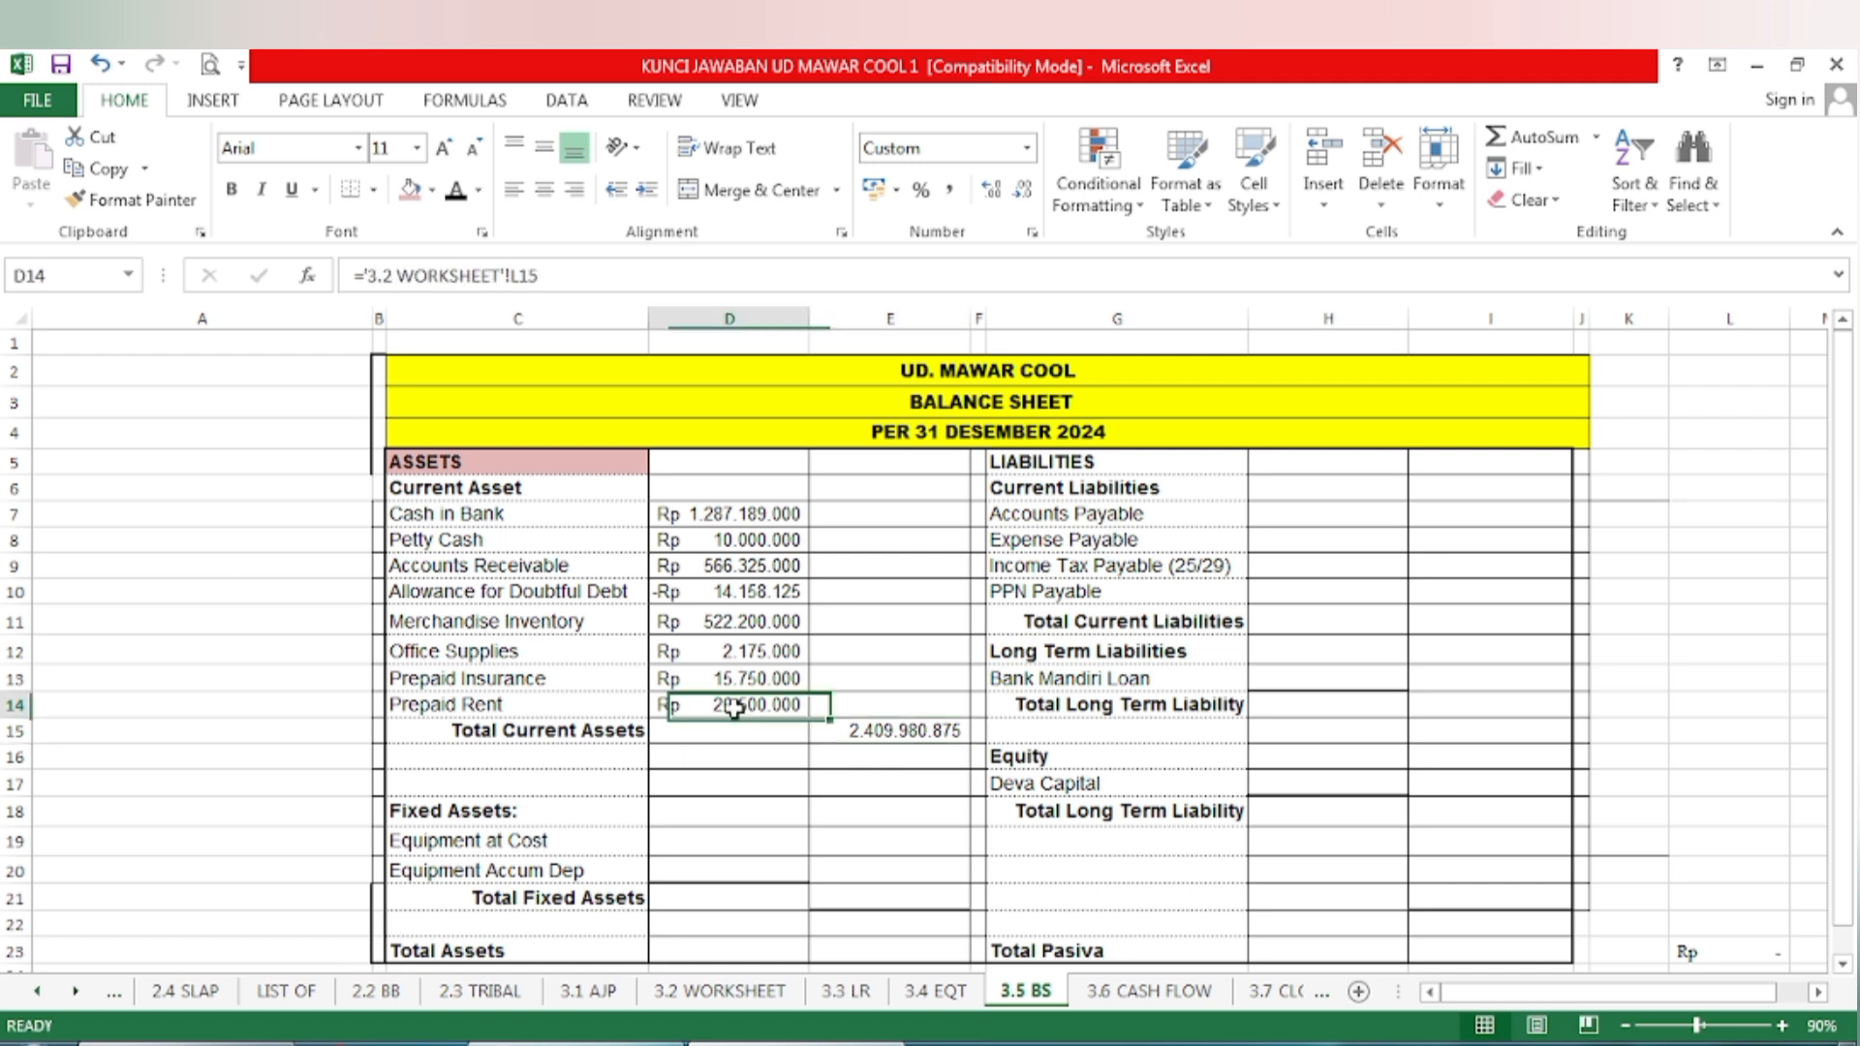
left_click(373, 191)
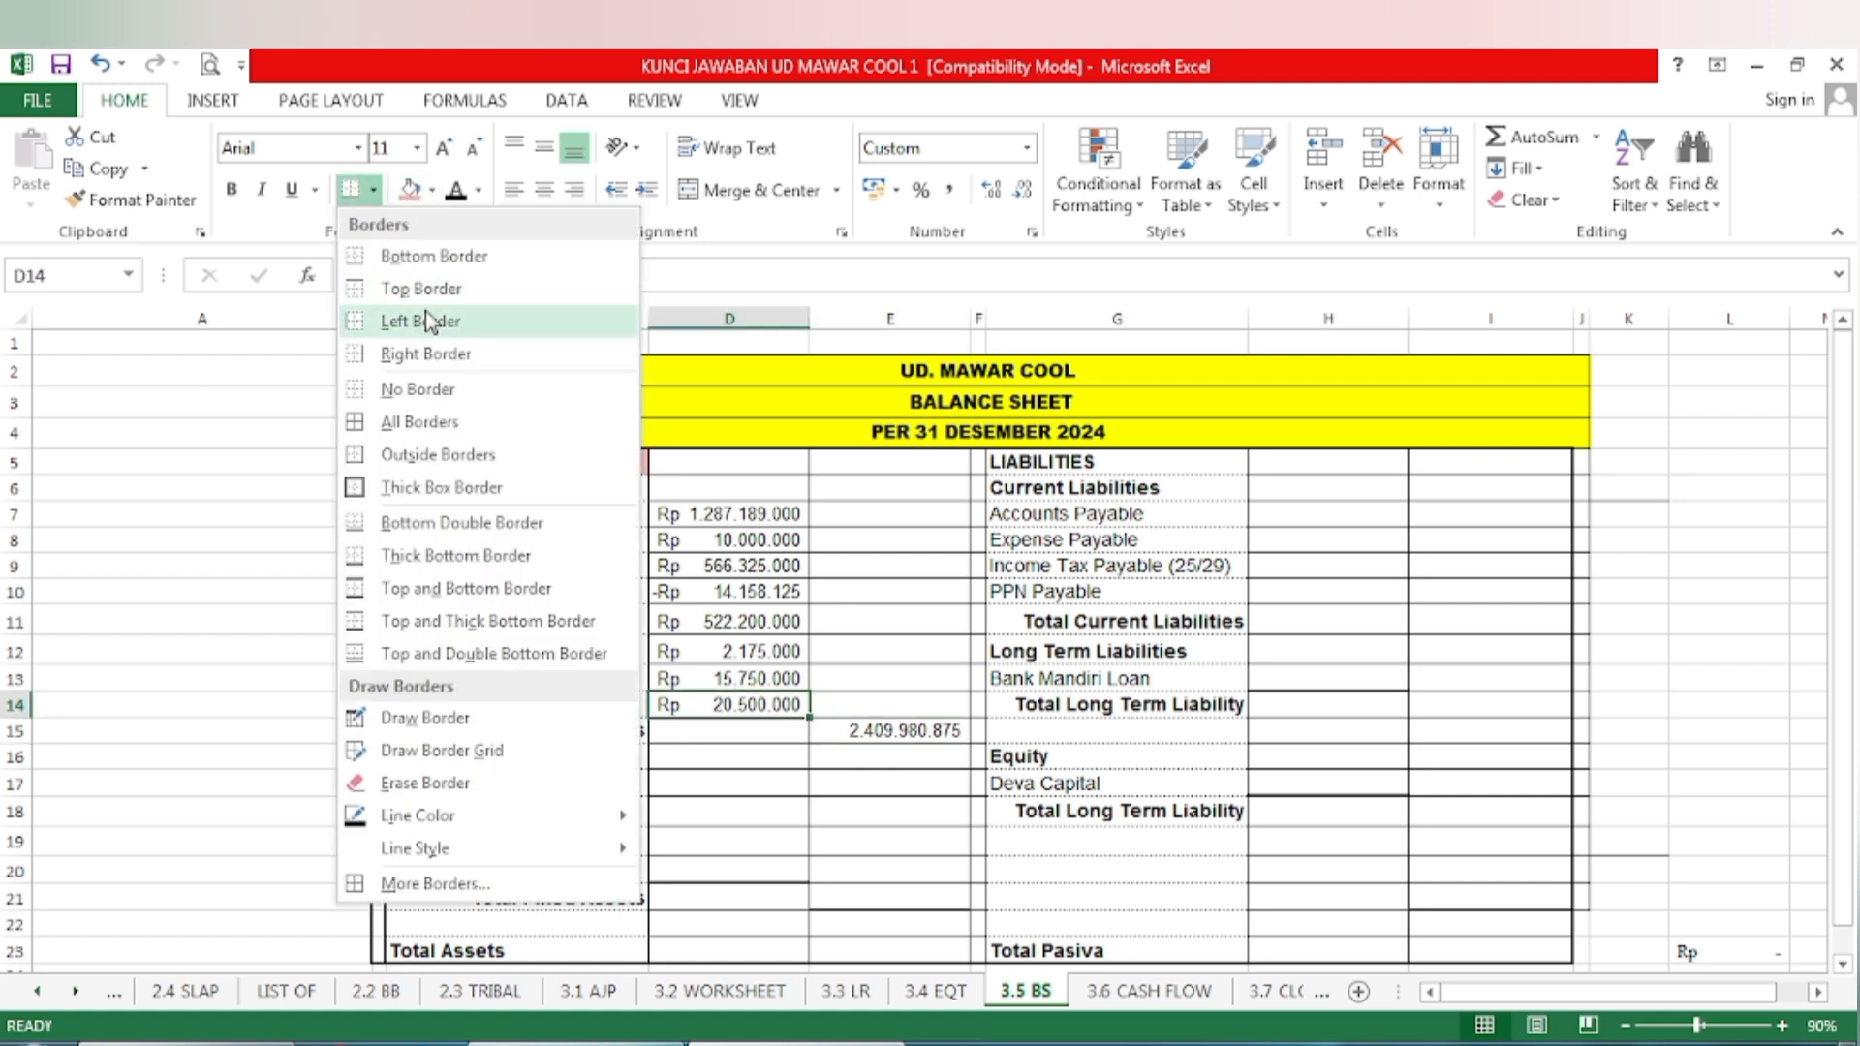
left_click(423, 552)
left_click(830, 812)
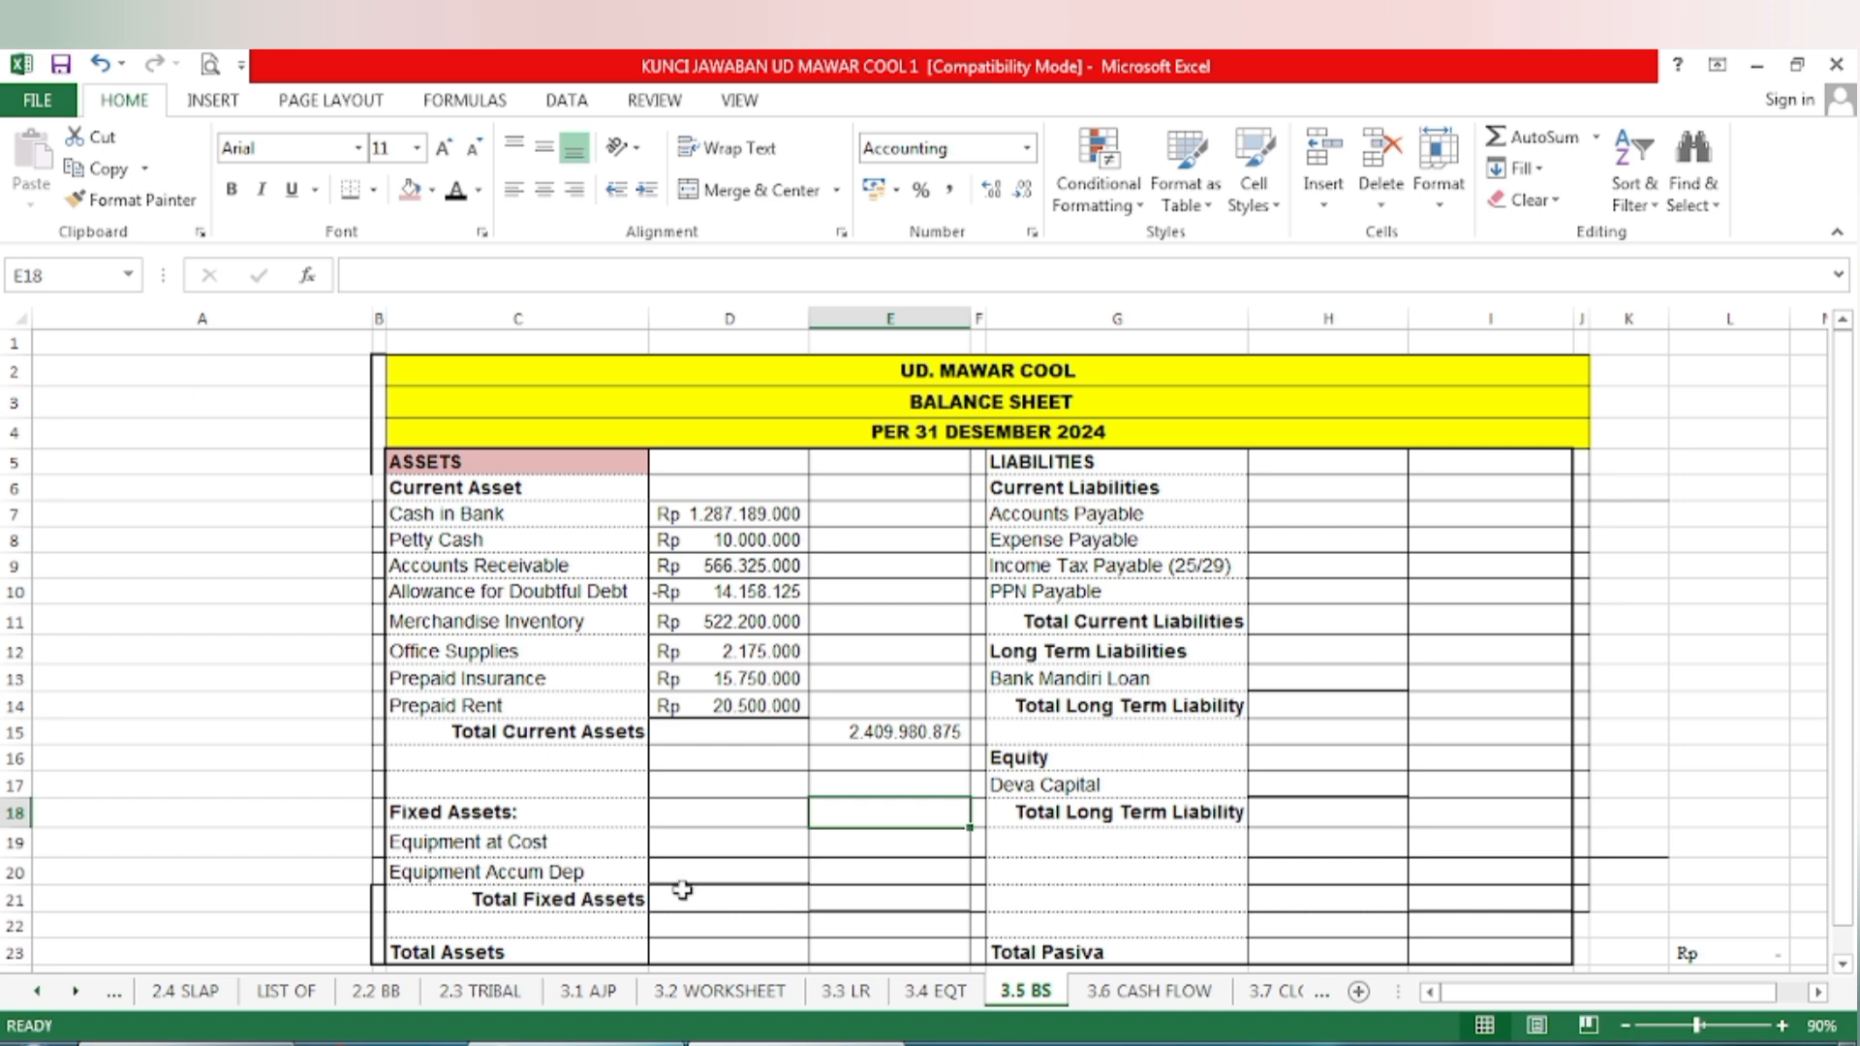
Shade the Equipment at Cost and Equipment Accum Dep rows on the 3.2 WORKSHEET sheet light red across to the Balance Sheet columns
left_click(705, 998)
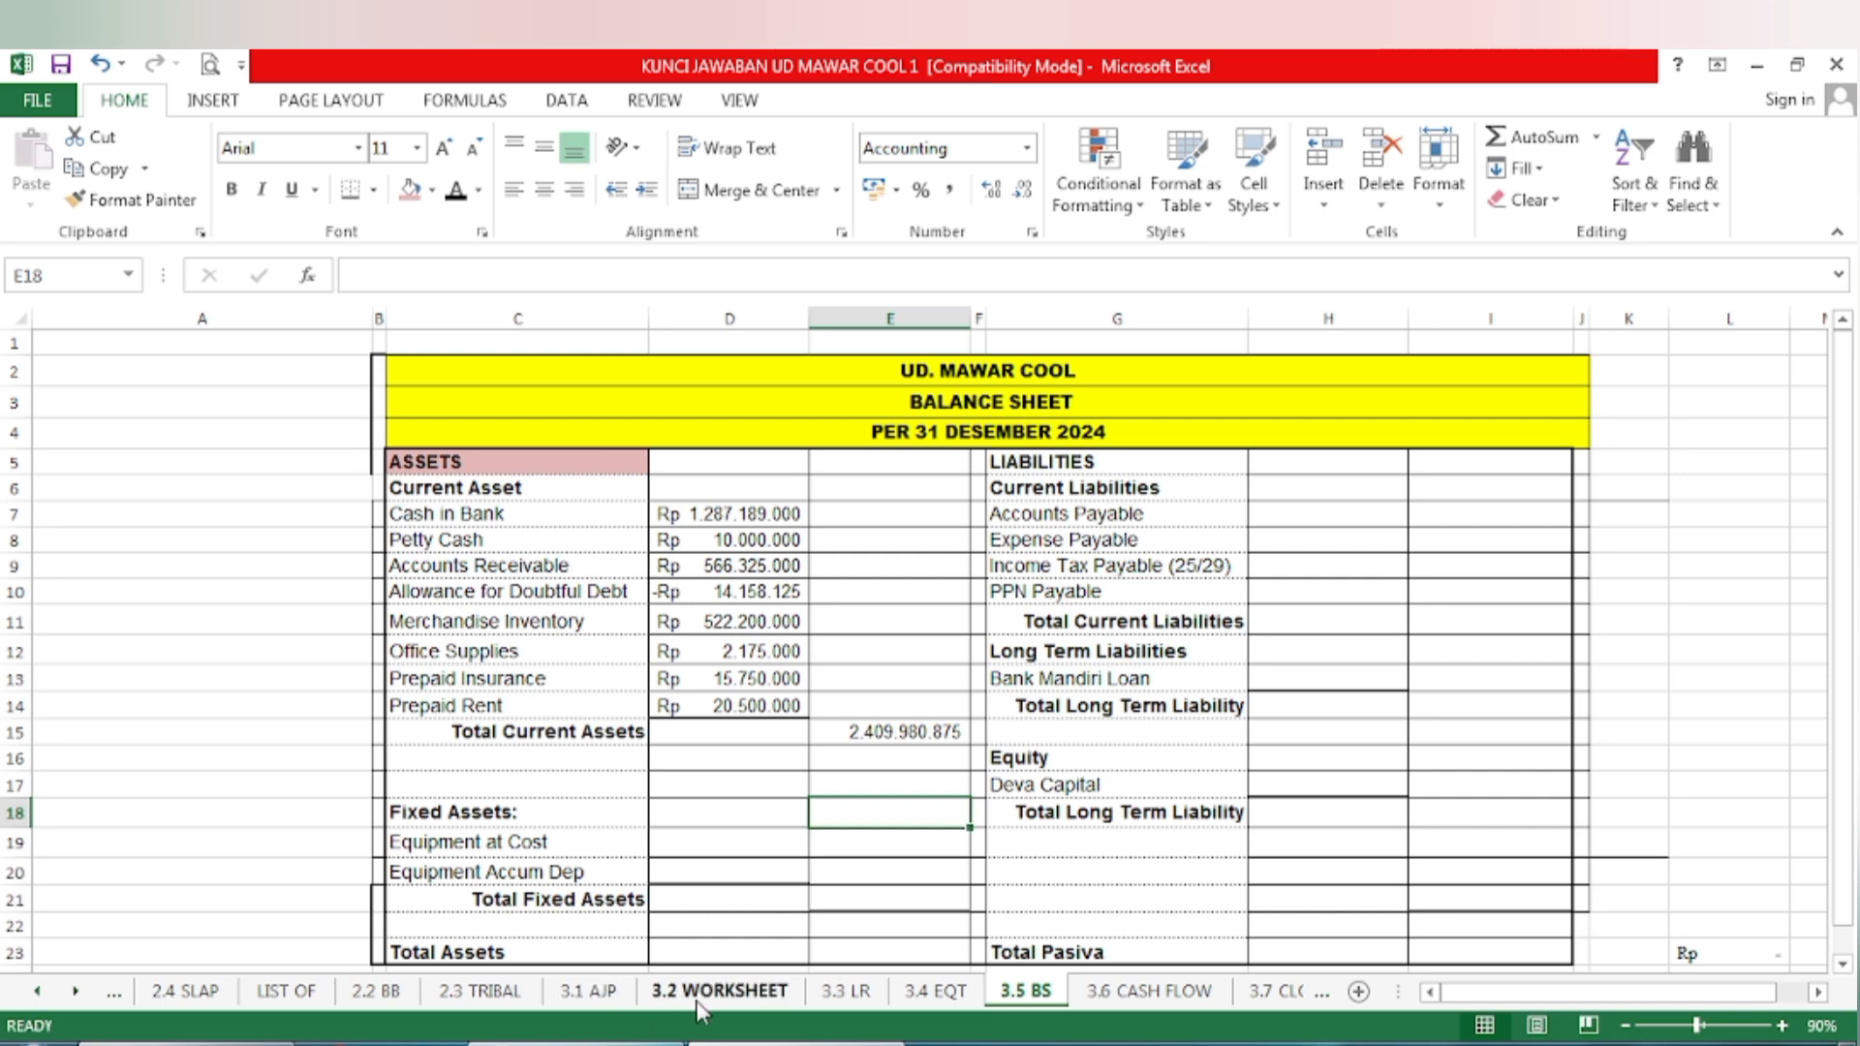
scroll(282, 836, "down", 2)
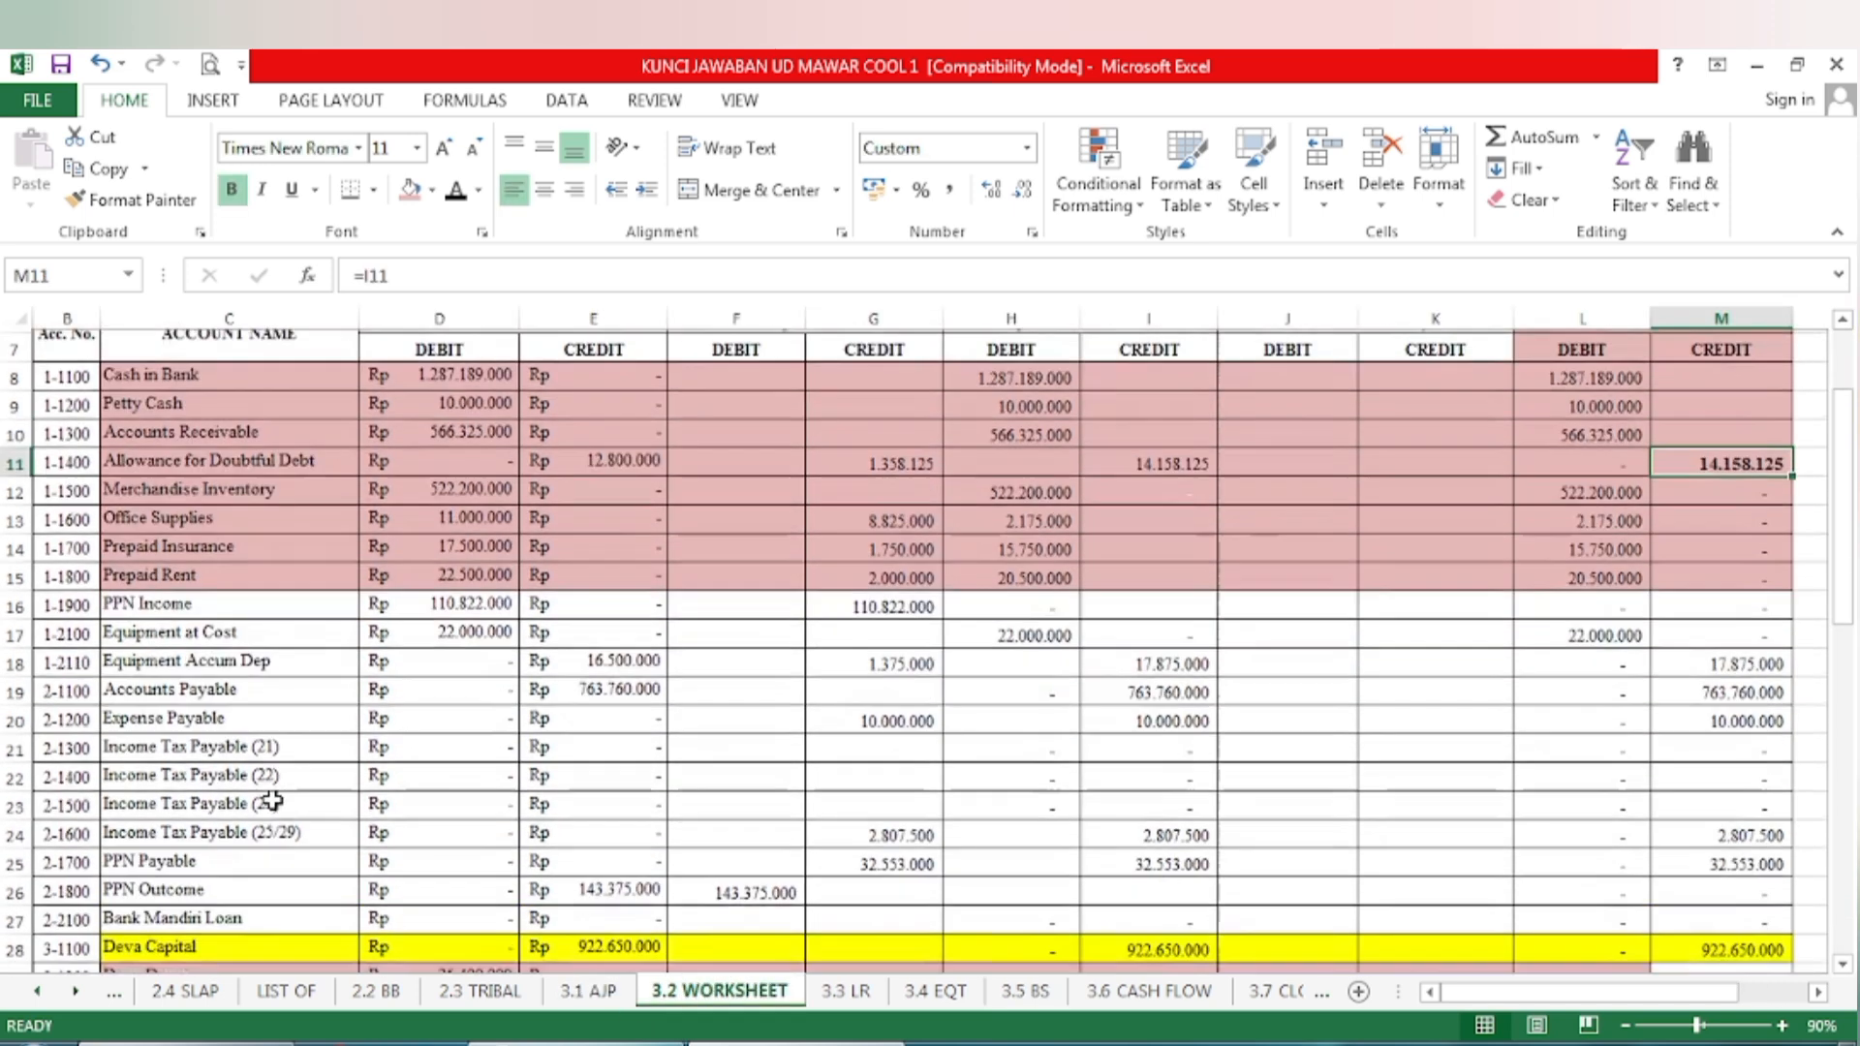
mouse_move(118, 632)
left_mouse_down()
mouse_move(180, 657)
mouse_move(1713, 663)
left_mouse_up()
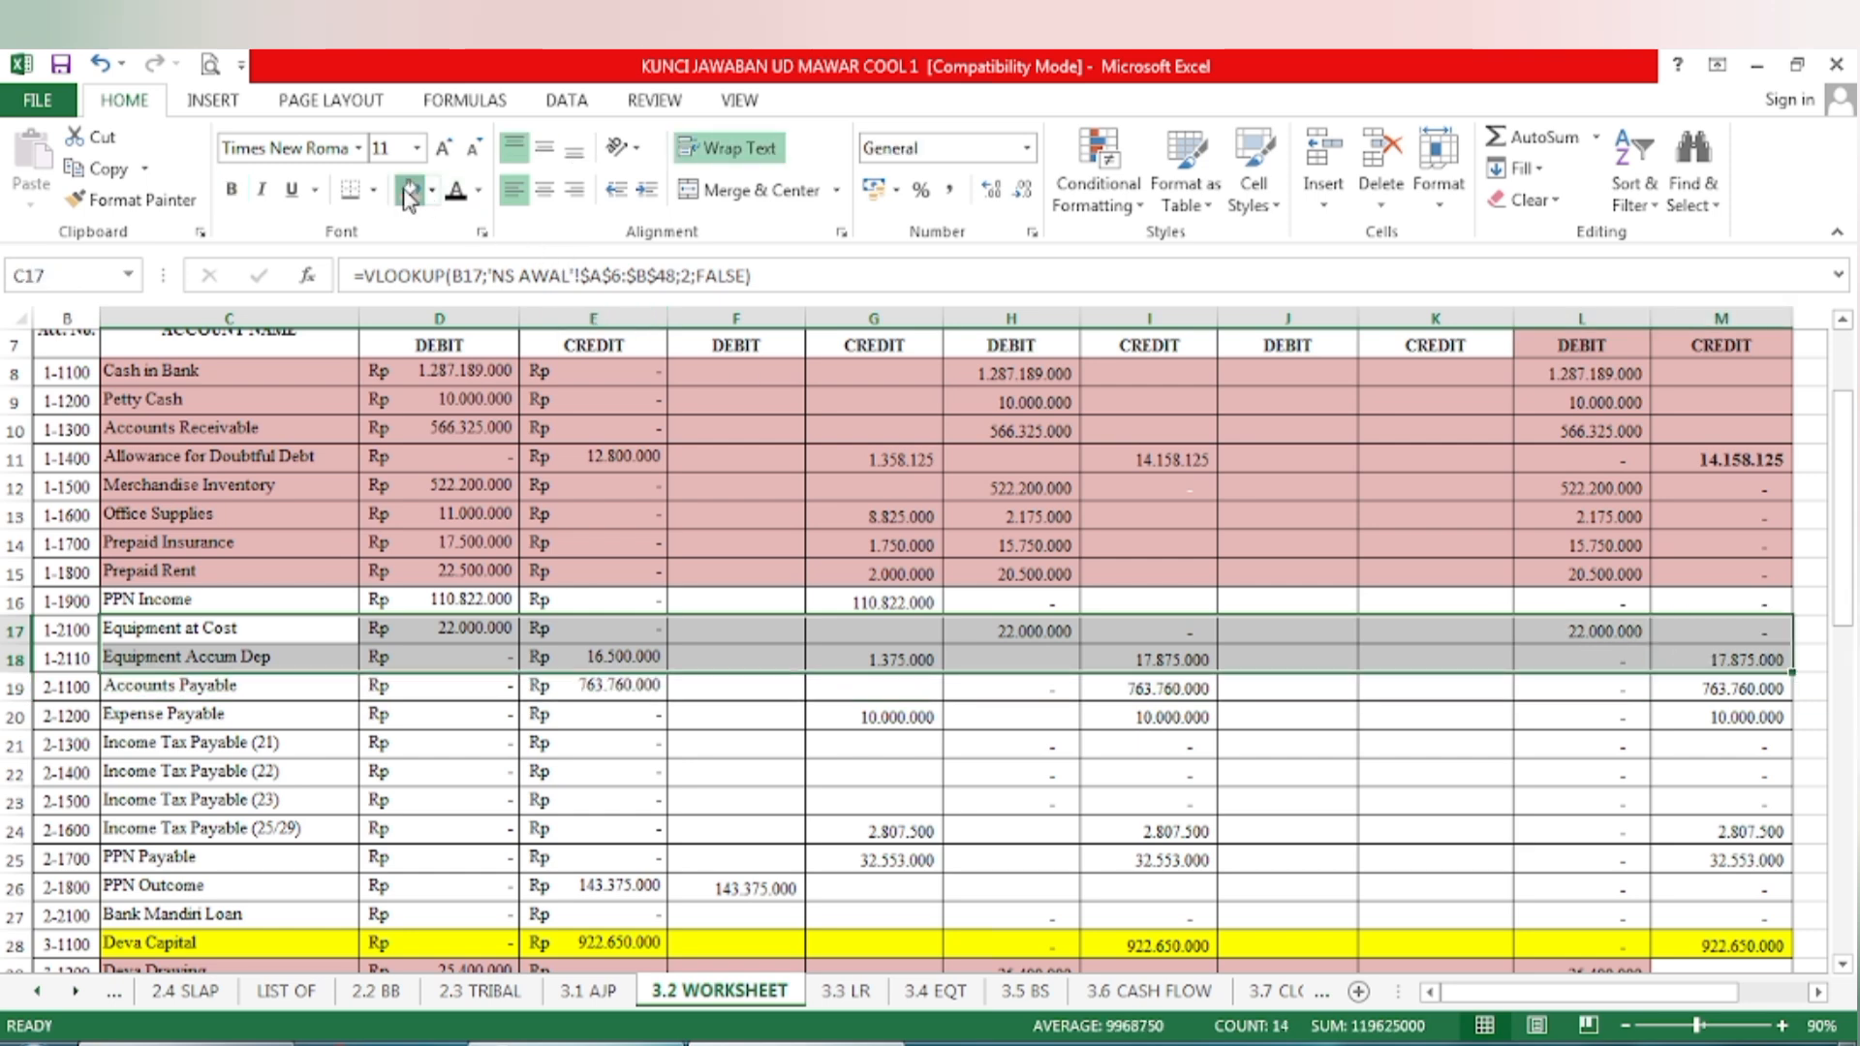
left_click(454, 734)
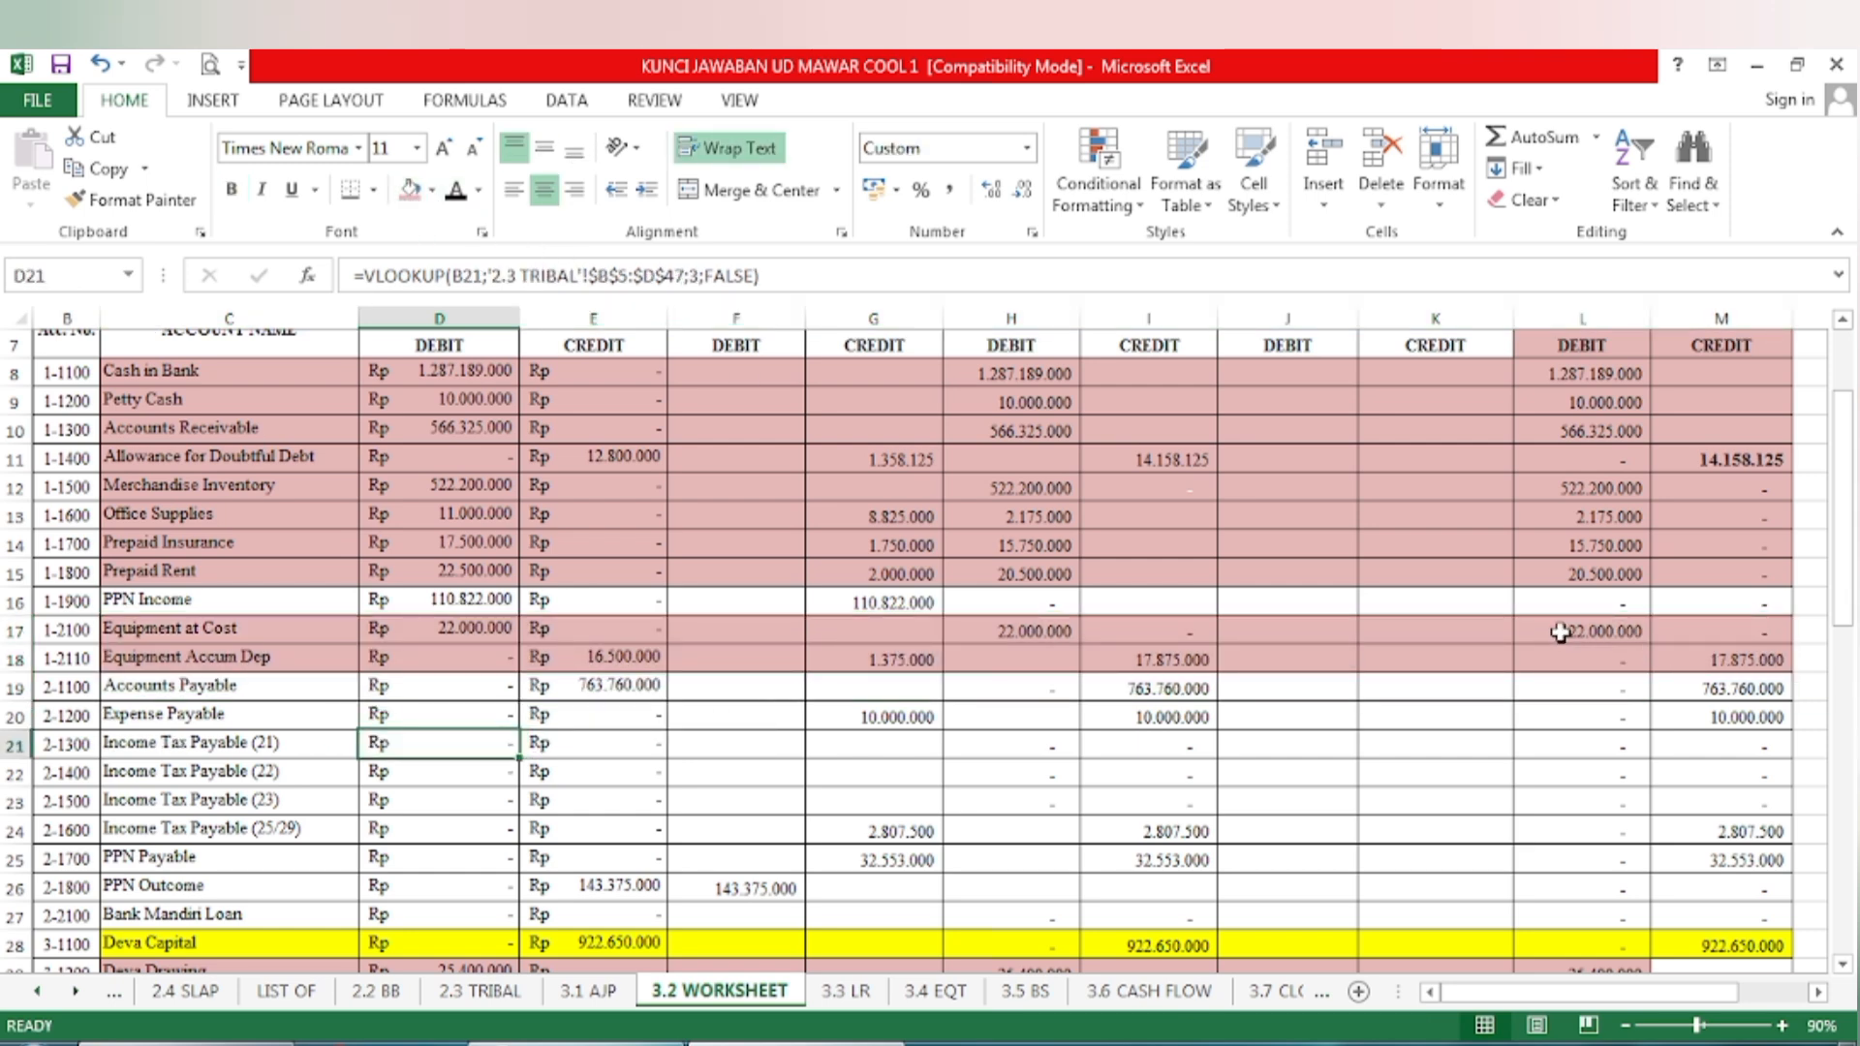
scroll(1577, 628, "up", 2)
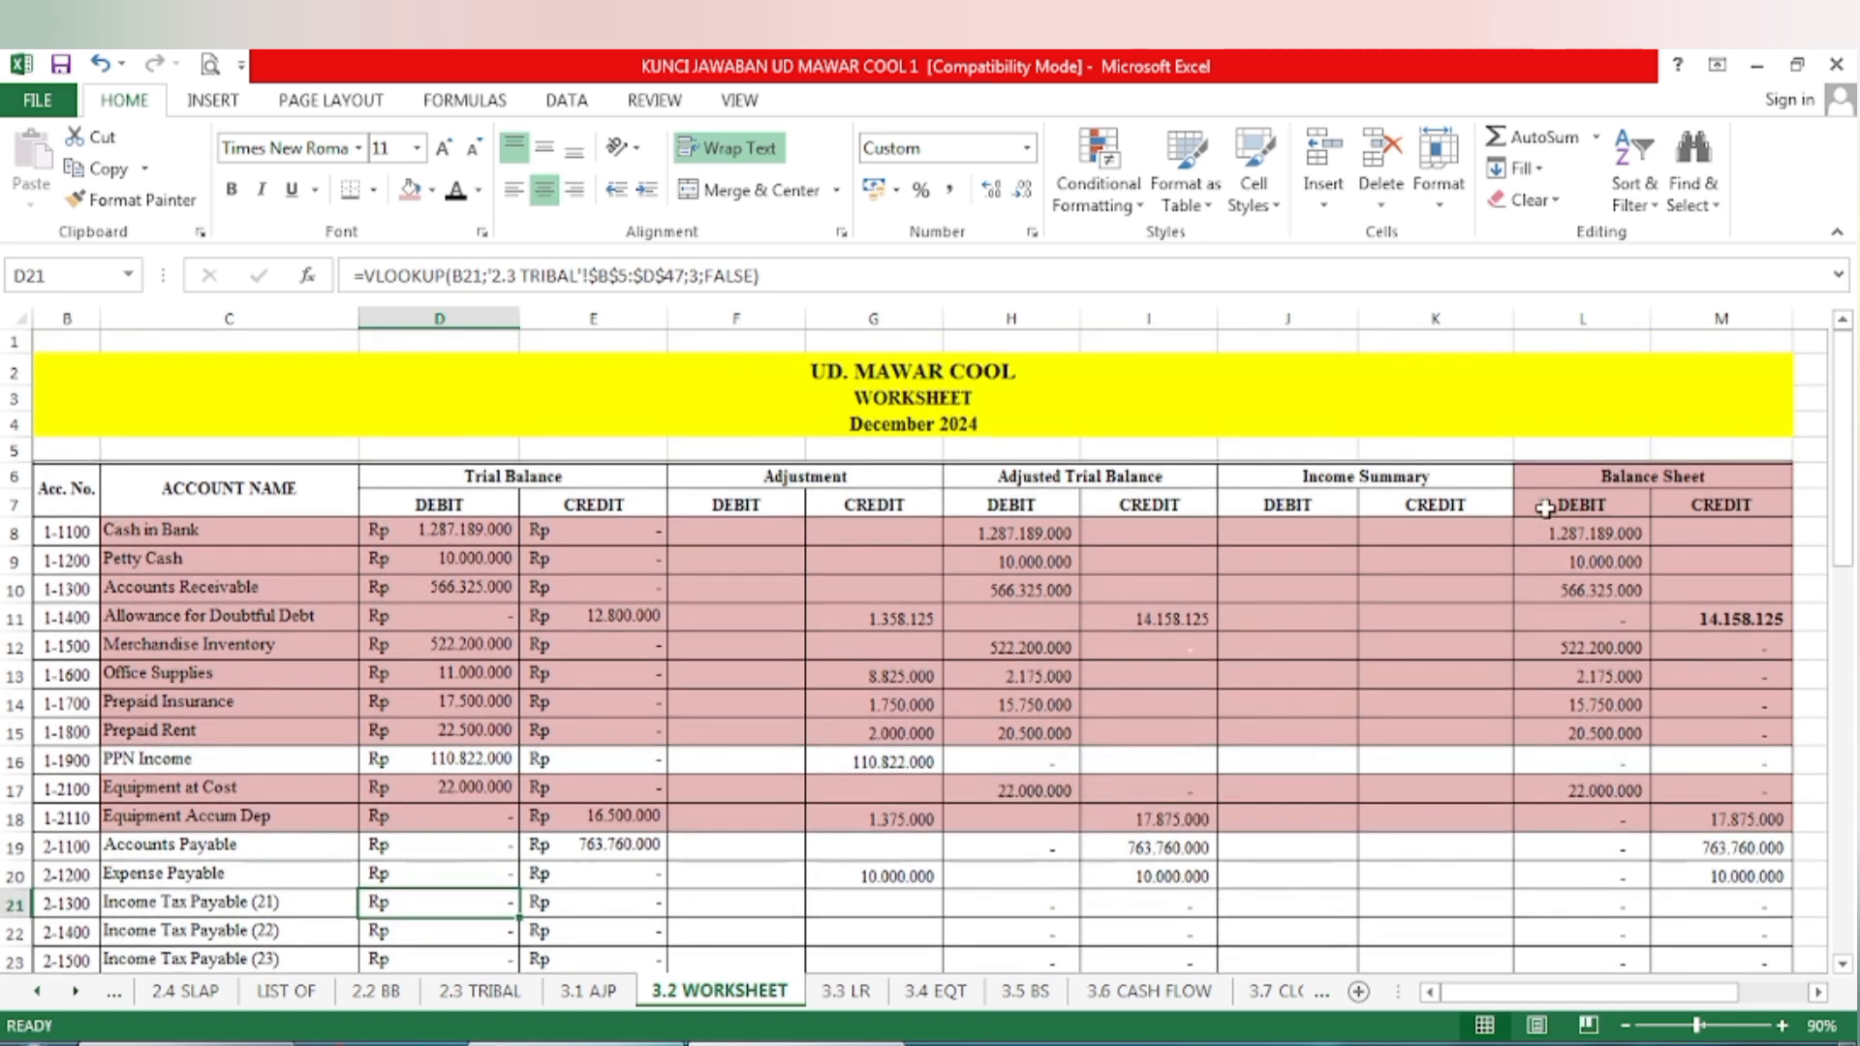
On the 3.5 BS sheet, set black text for the Equipment at Cost and Equipment Accum Dep amounts
scroll(1576, 831, "down", 1)
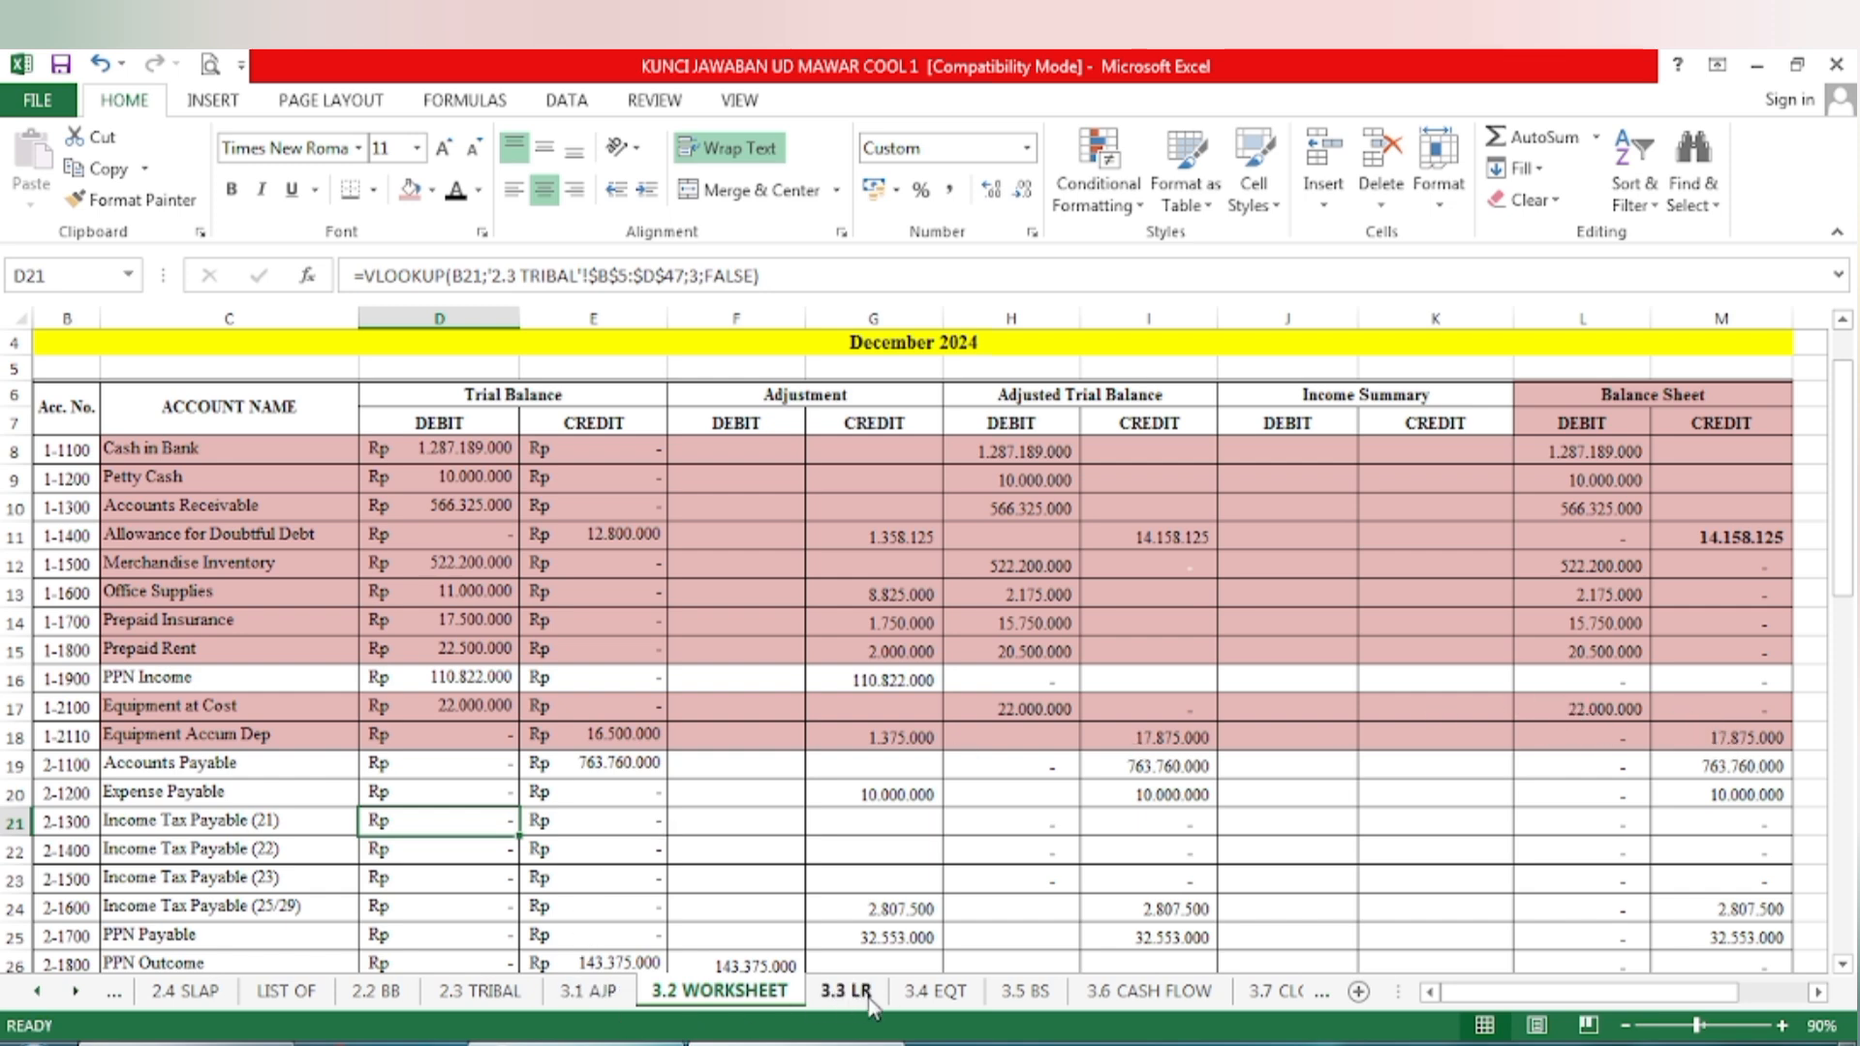
left_click(1025, 992)
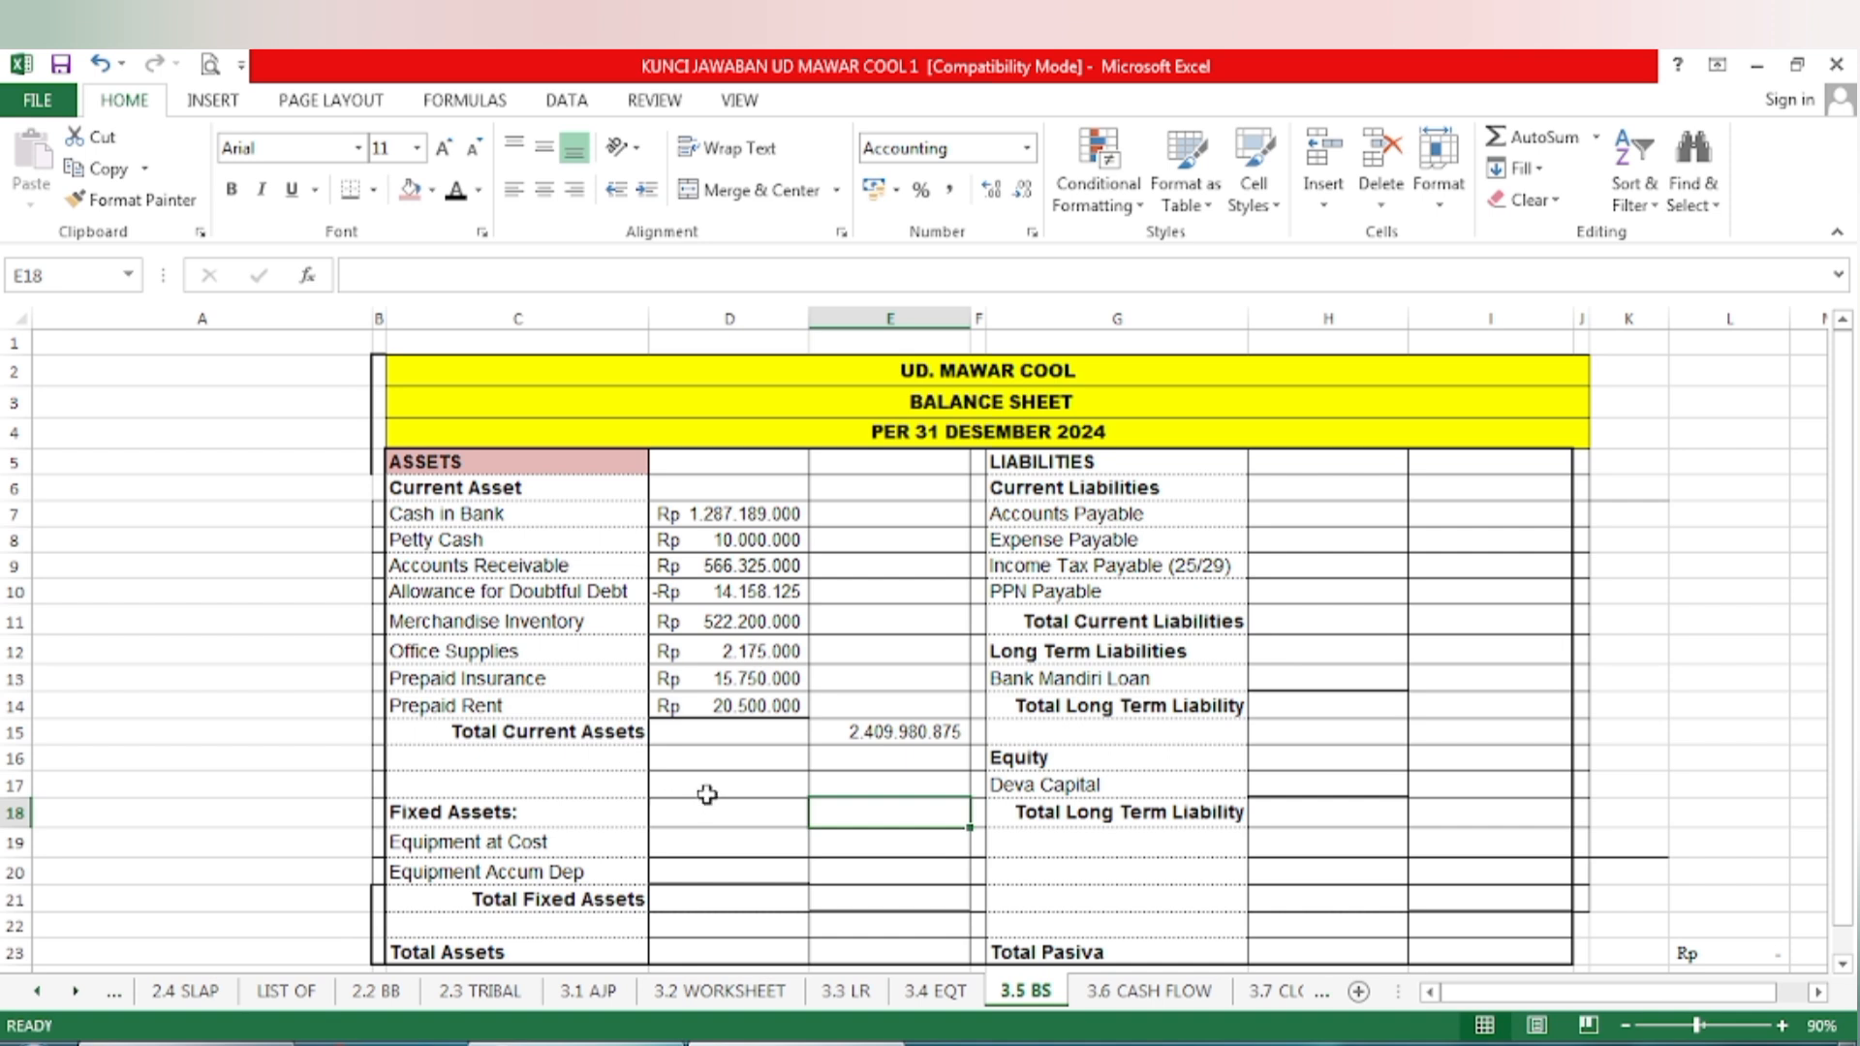
left_click_drag(692, 839, 695, 861)
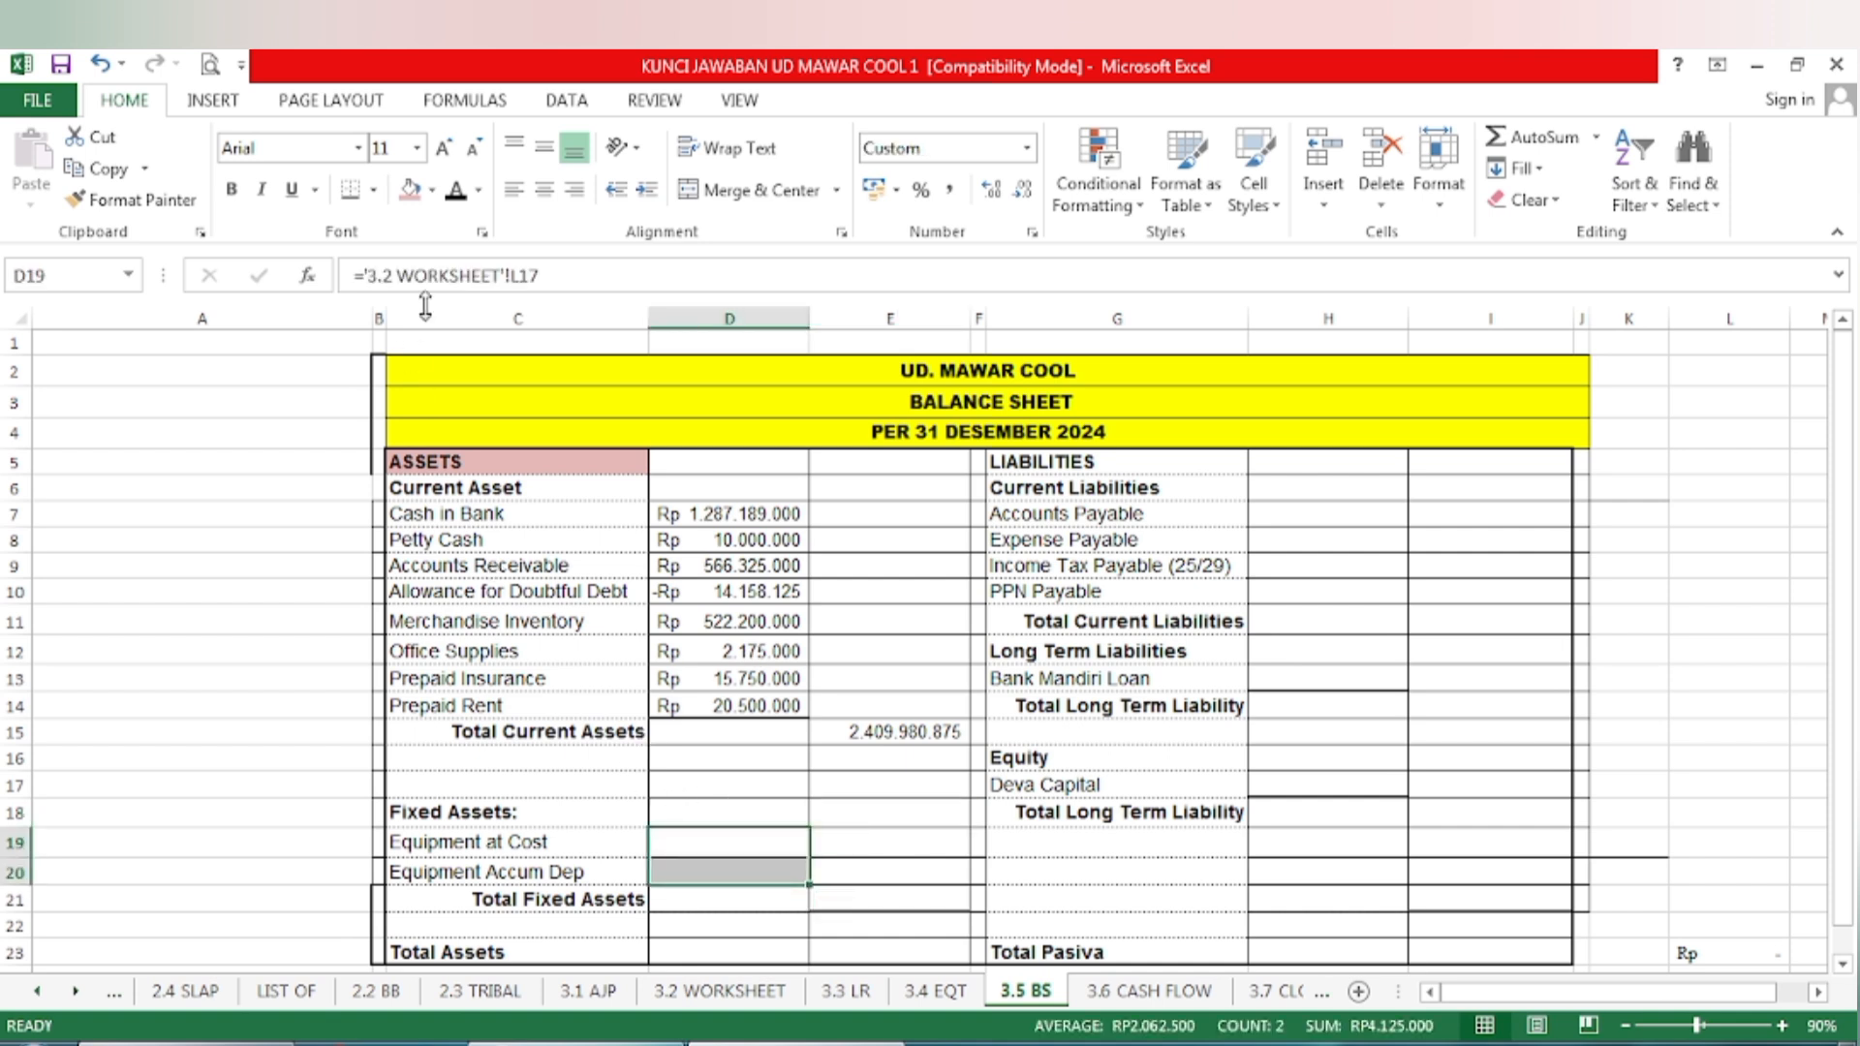
key("ctrl+v")
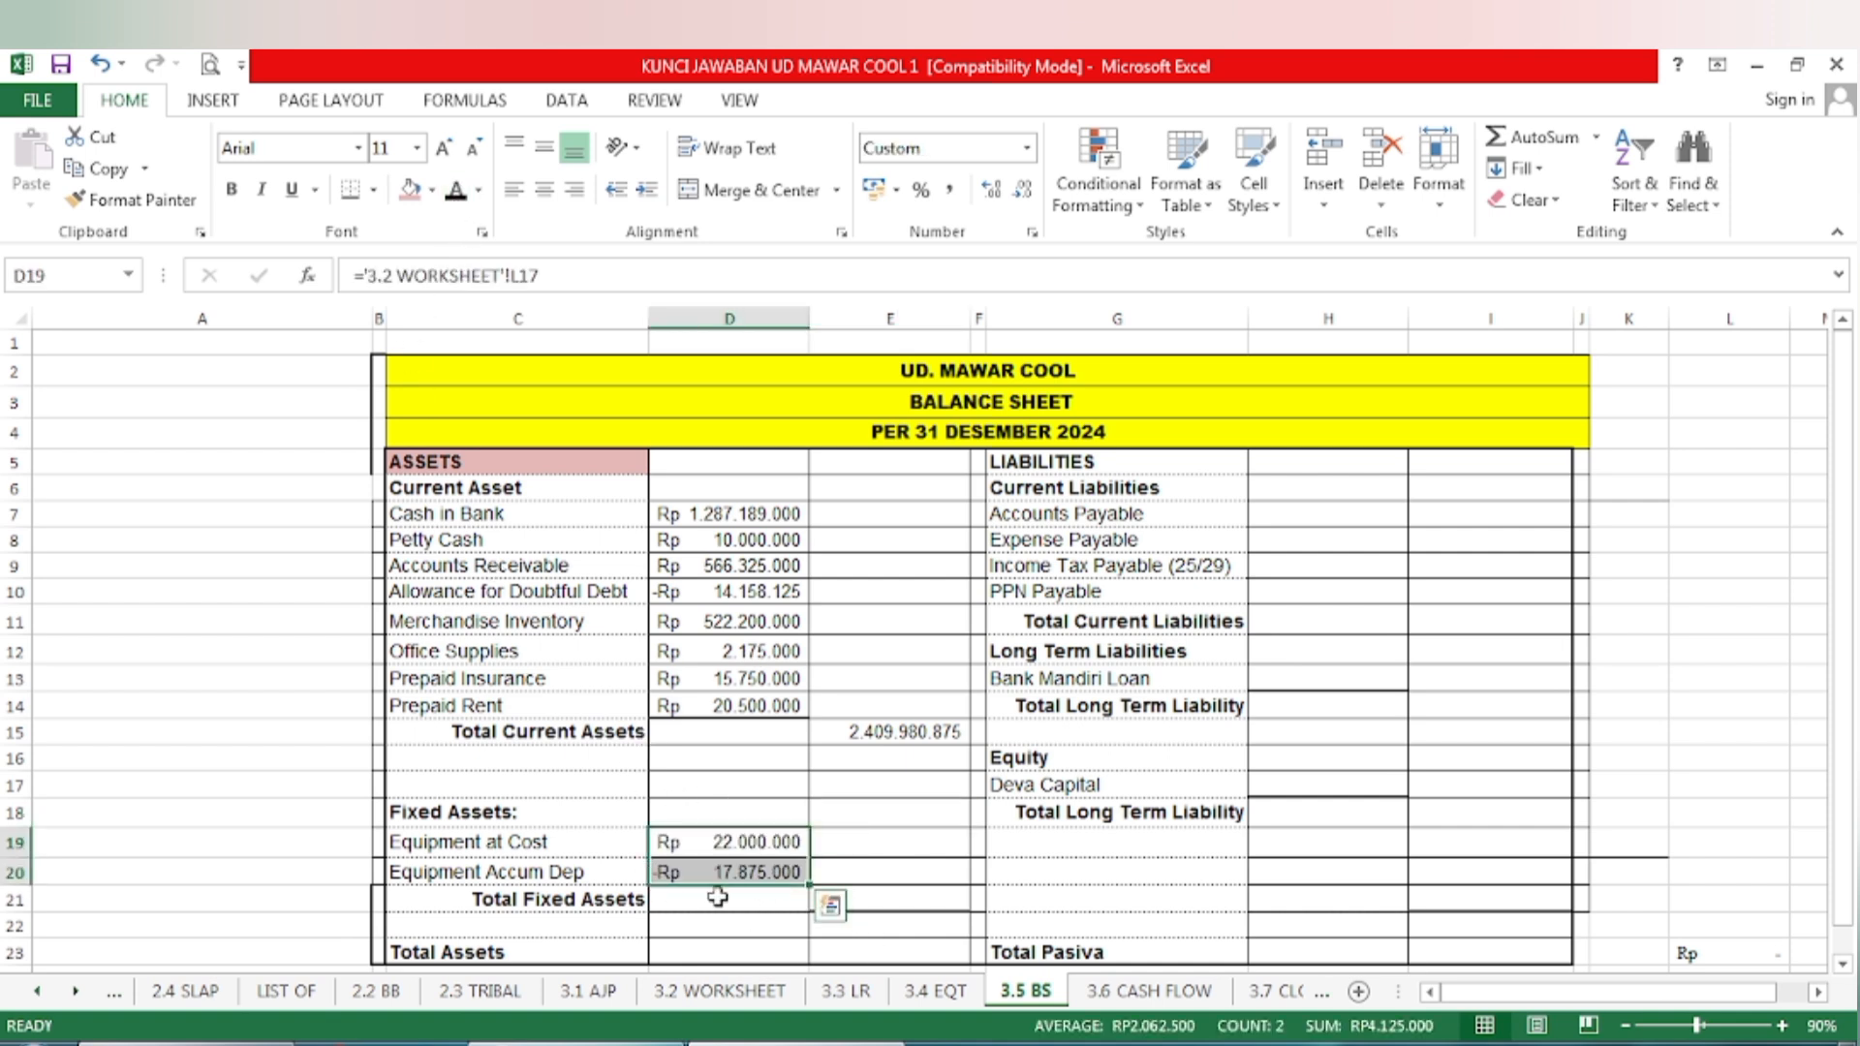
Set black text for the Total Fixed Assets and Total Assets amounts
left_click(717, 897)
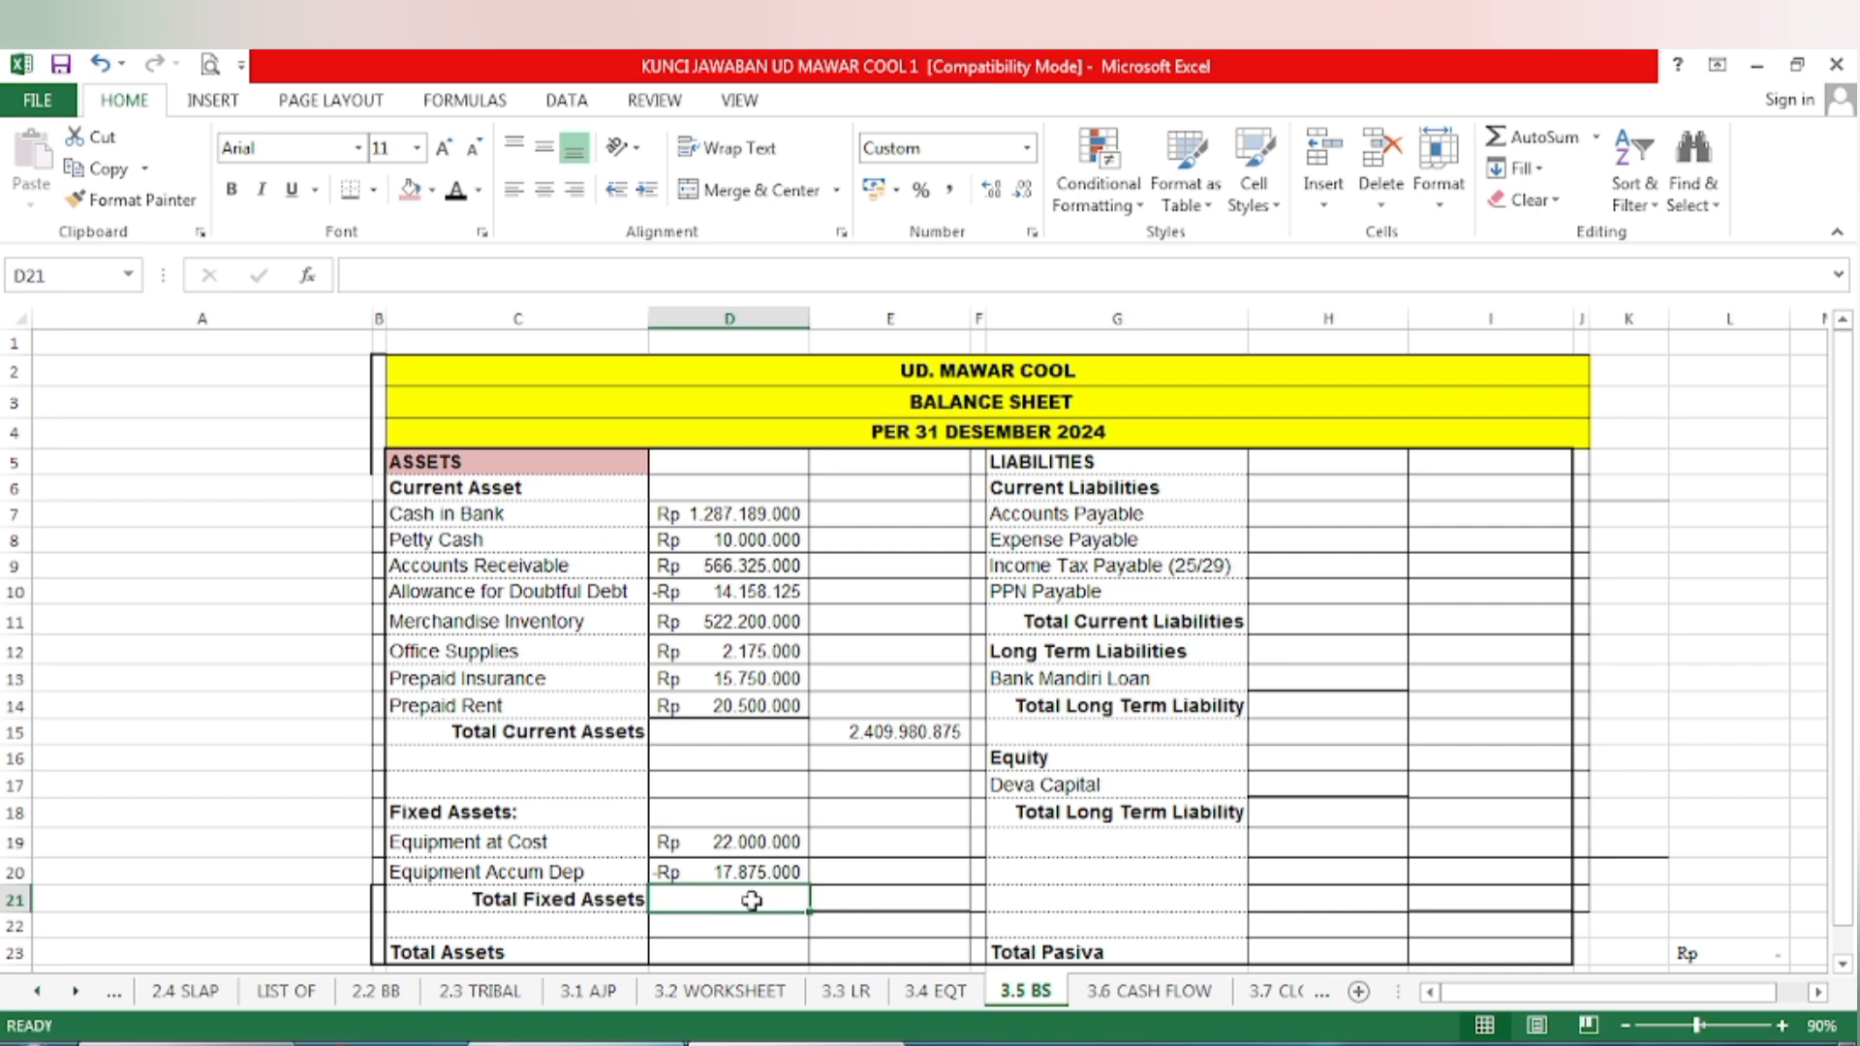
left_click(886, 903)
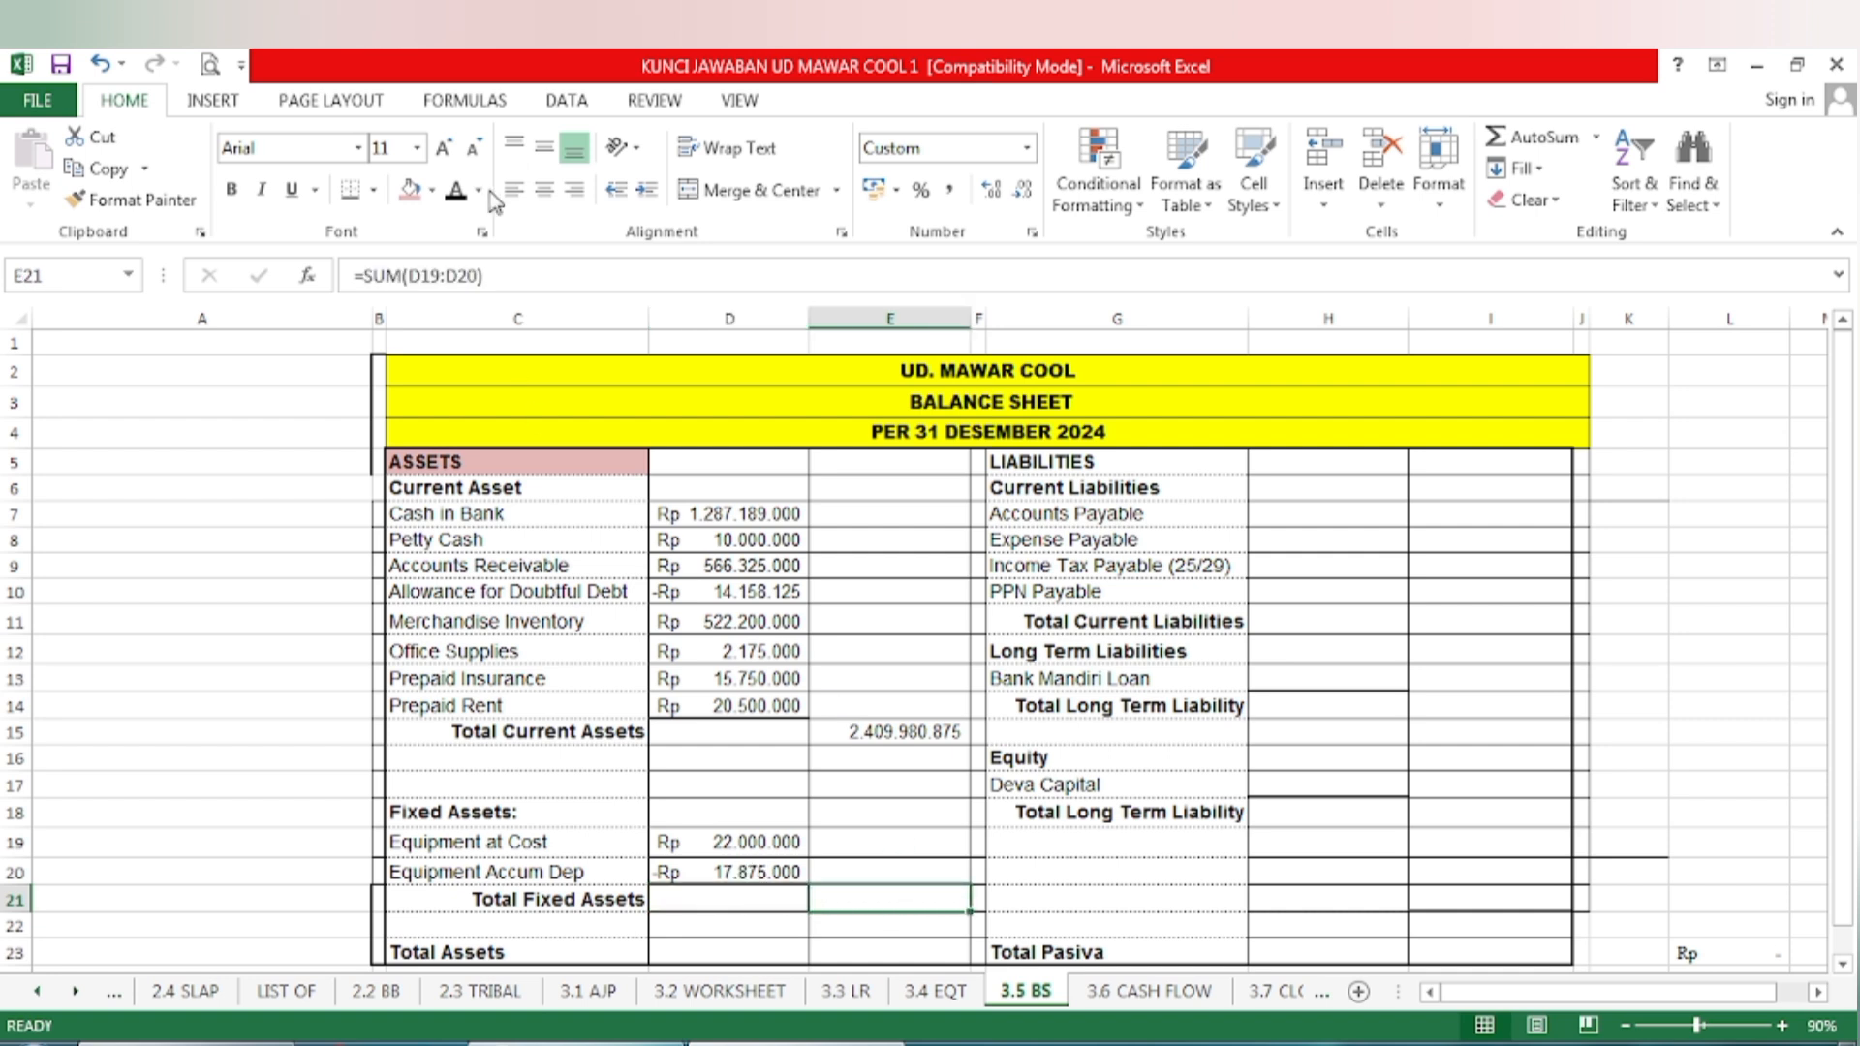
left_click(455, 190)
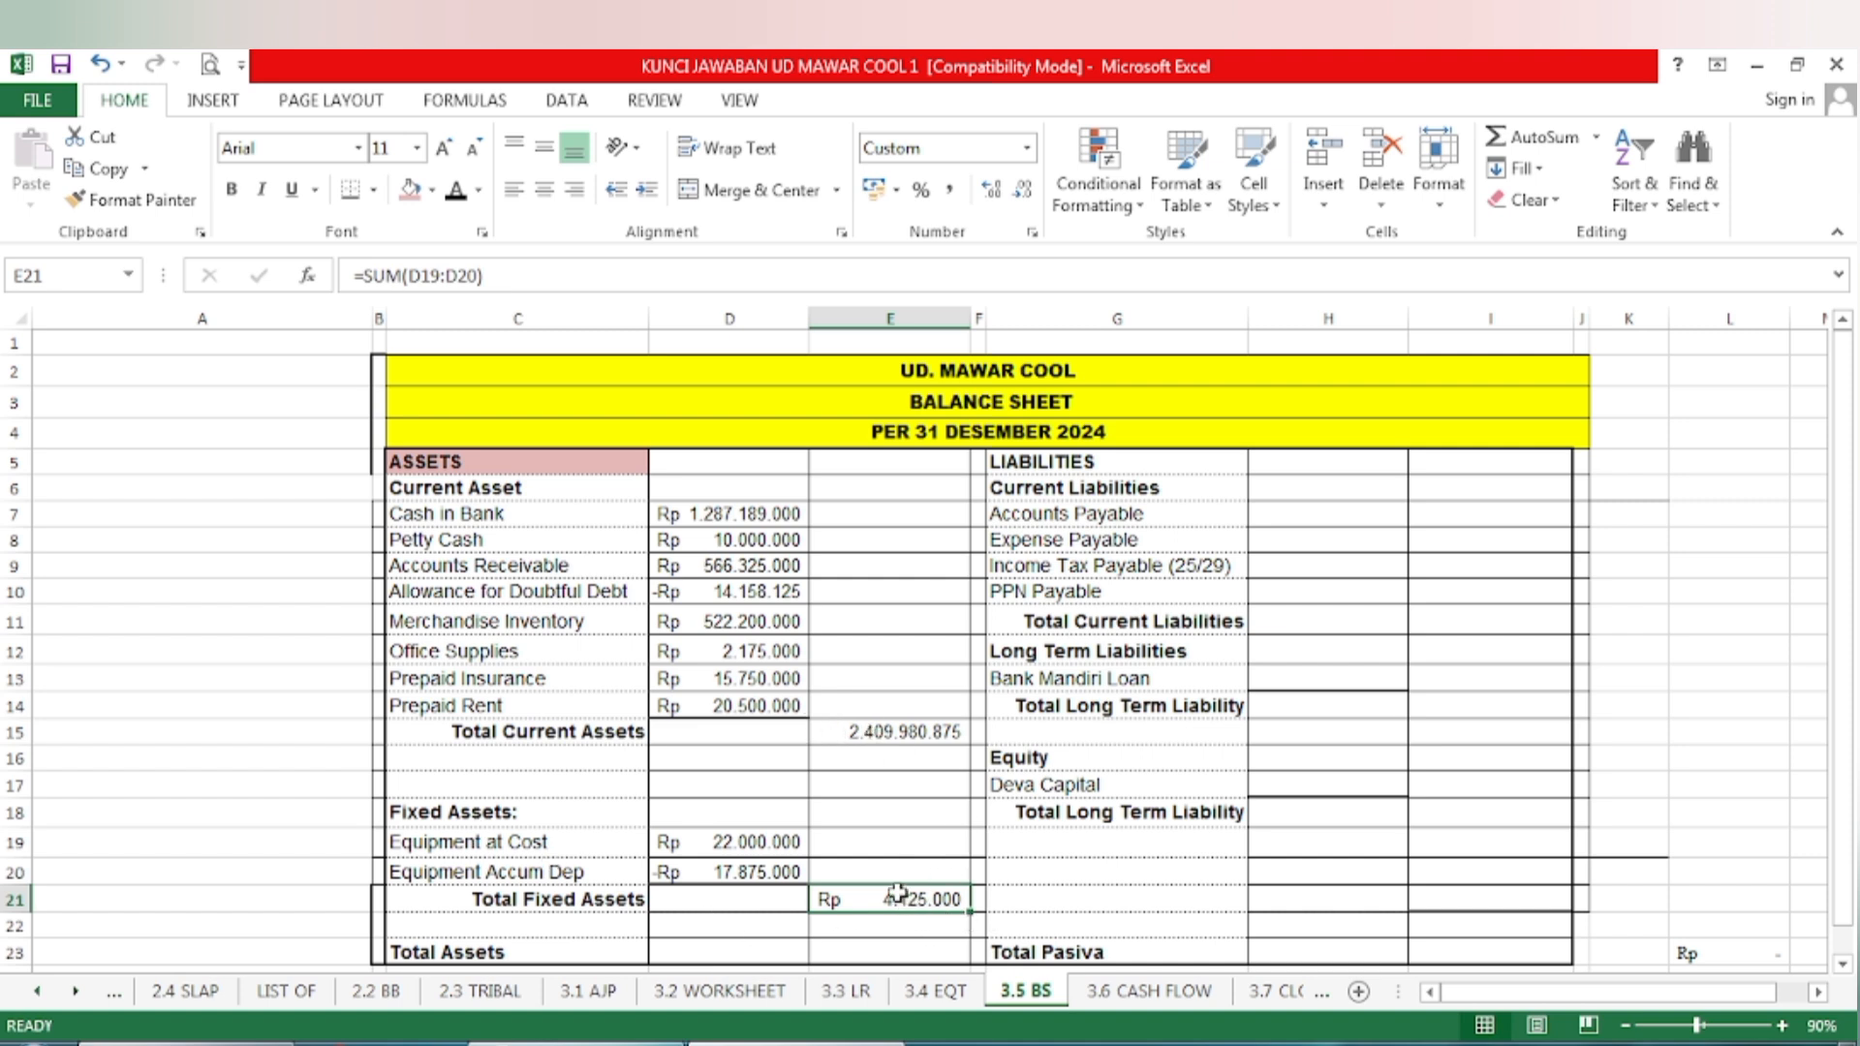
left_click(859, 956)
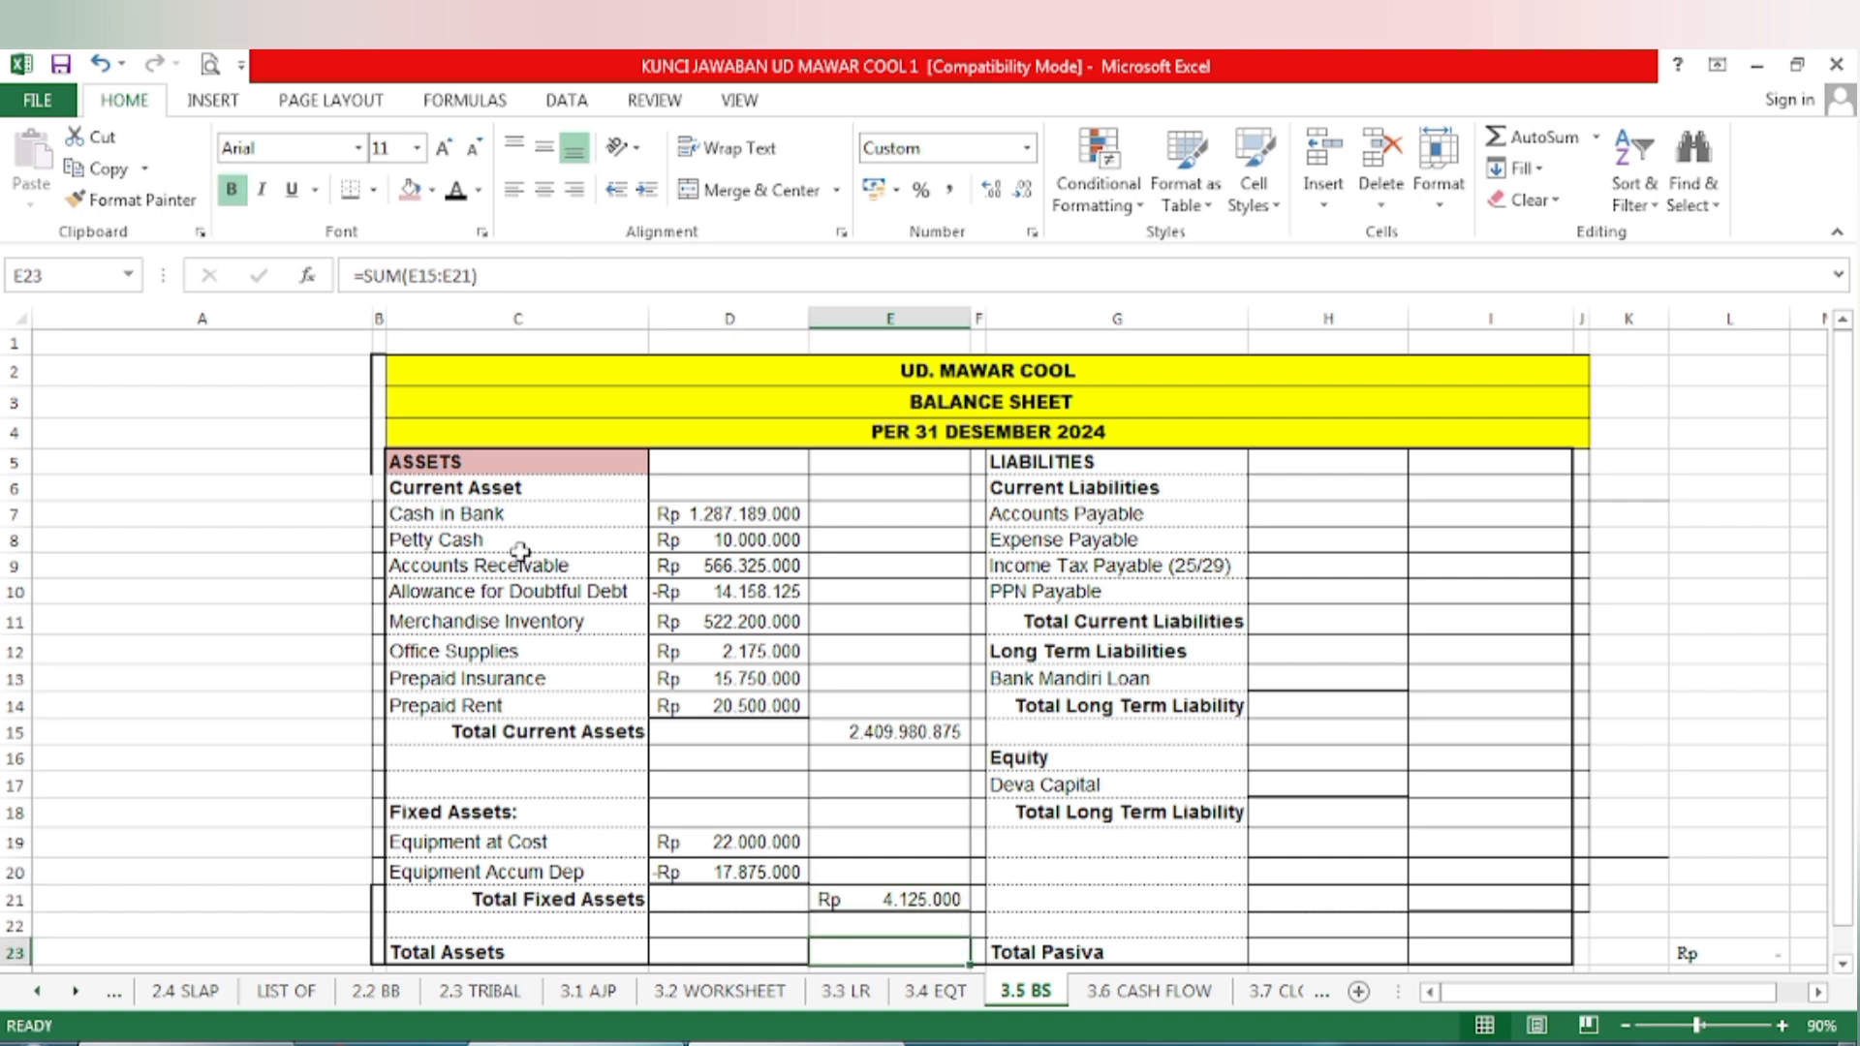
left_click(456, 192)
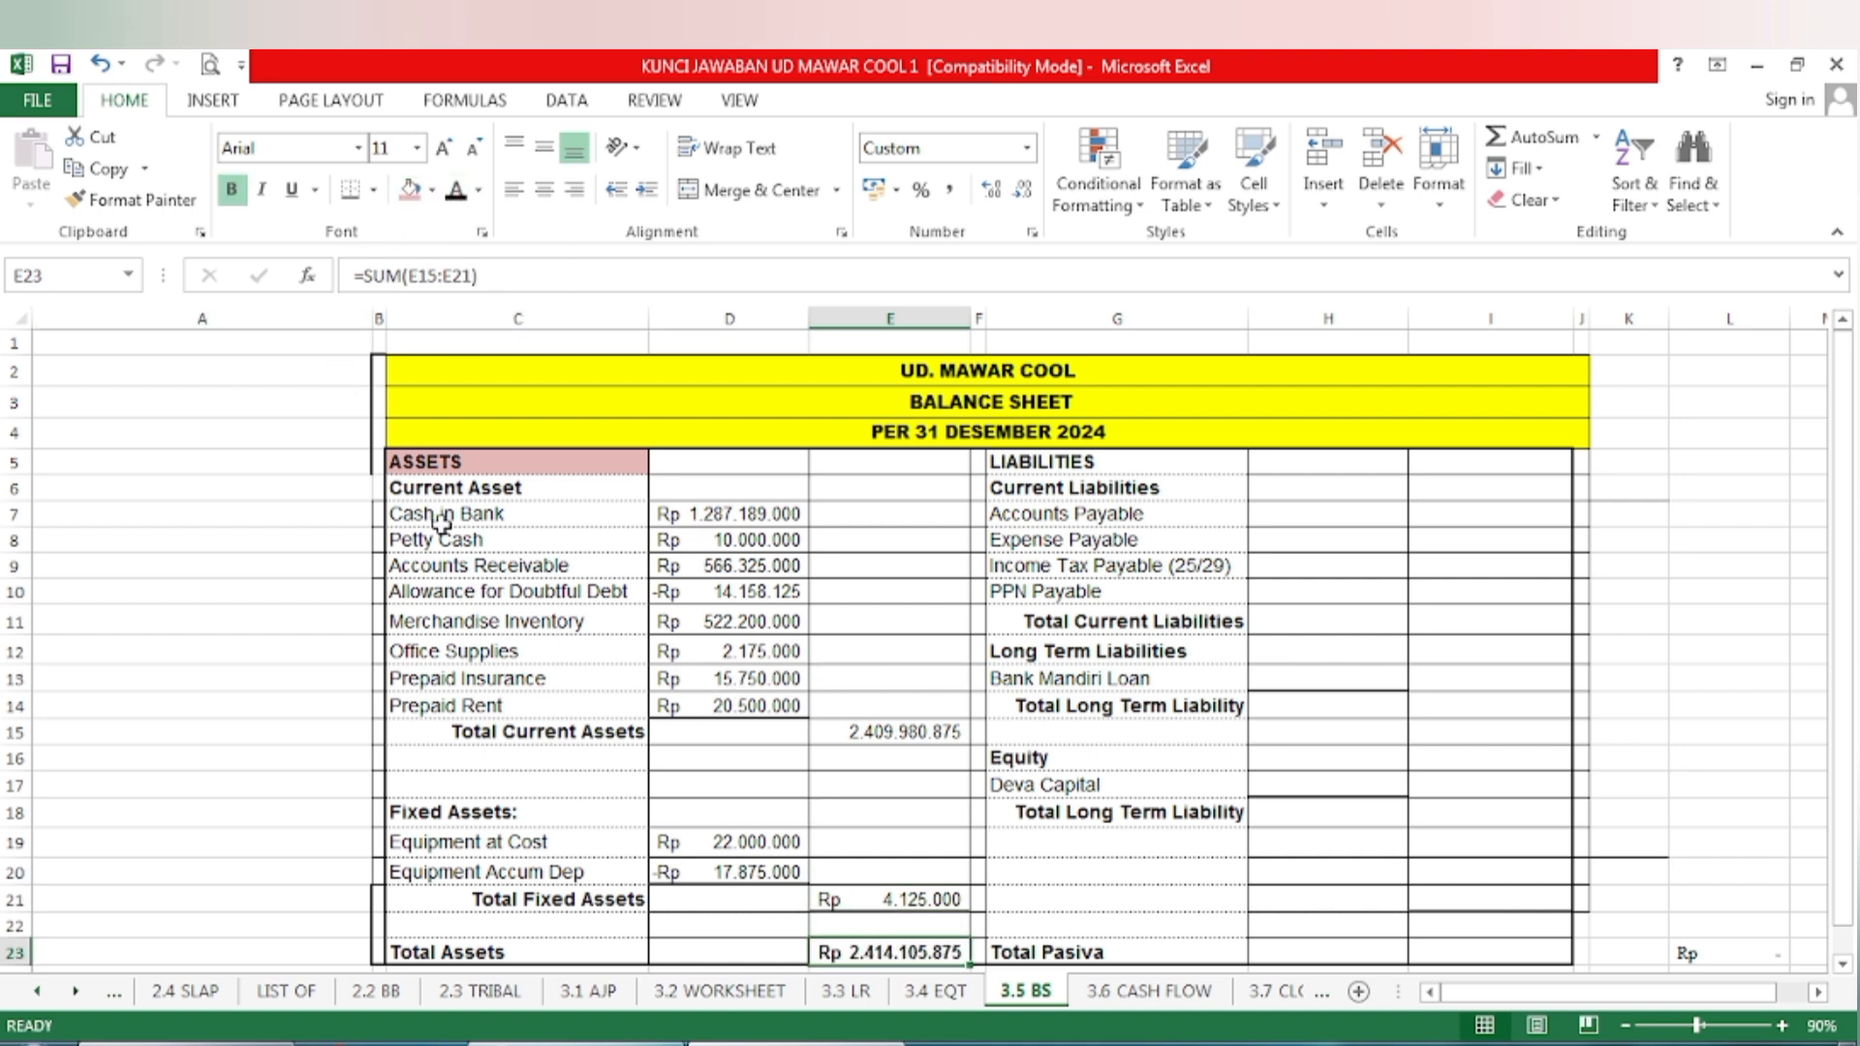
Shade the LIABILITIES heading light red to match the ASSETS heading
left_click(1035, 463)
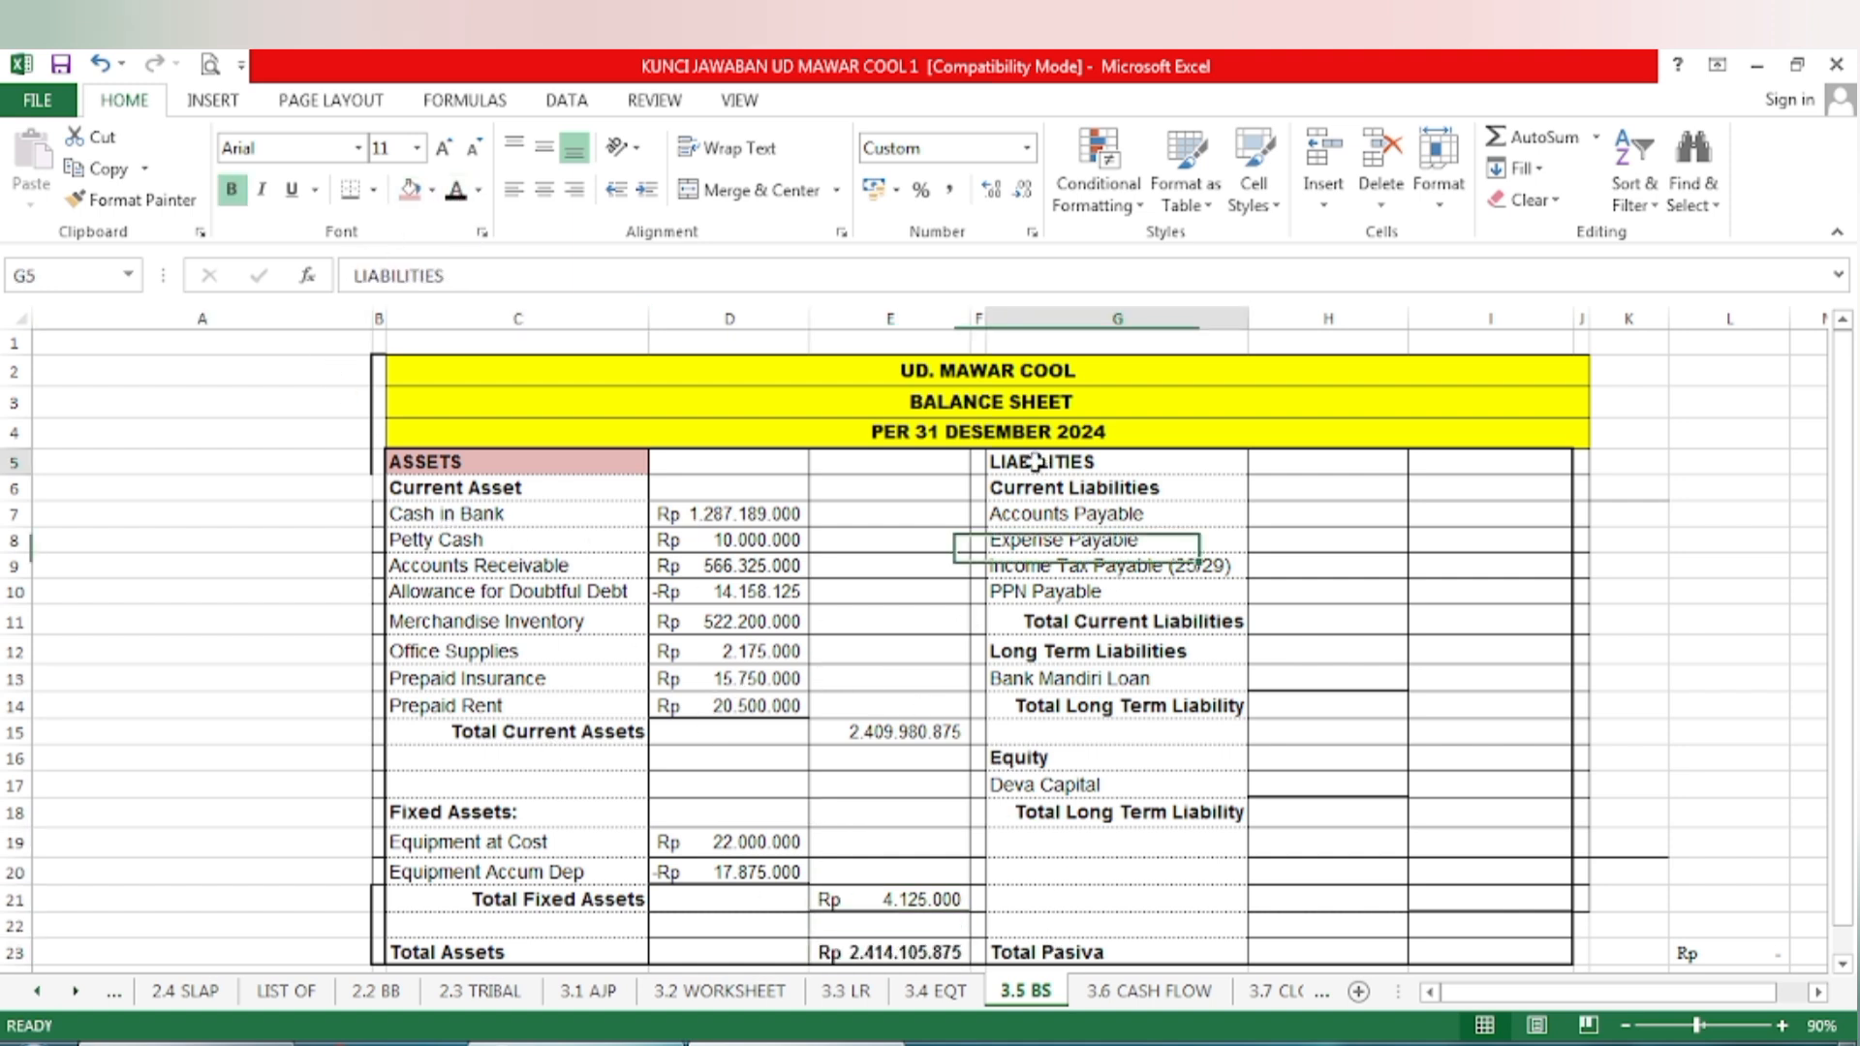
left_click(411, 191)
left_click(1143, 625)
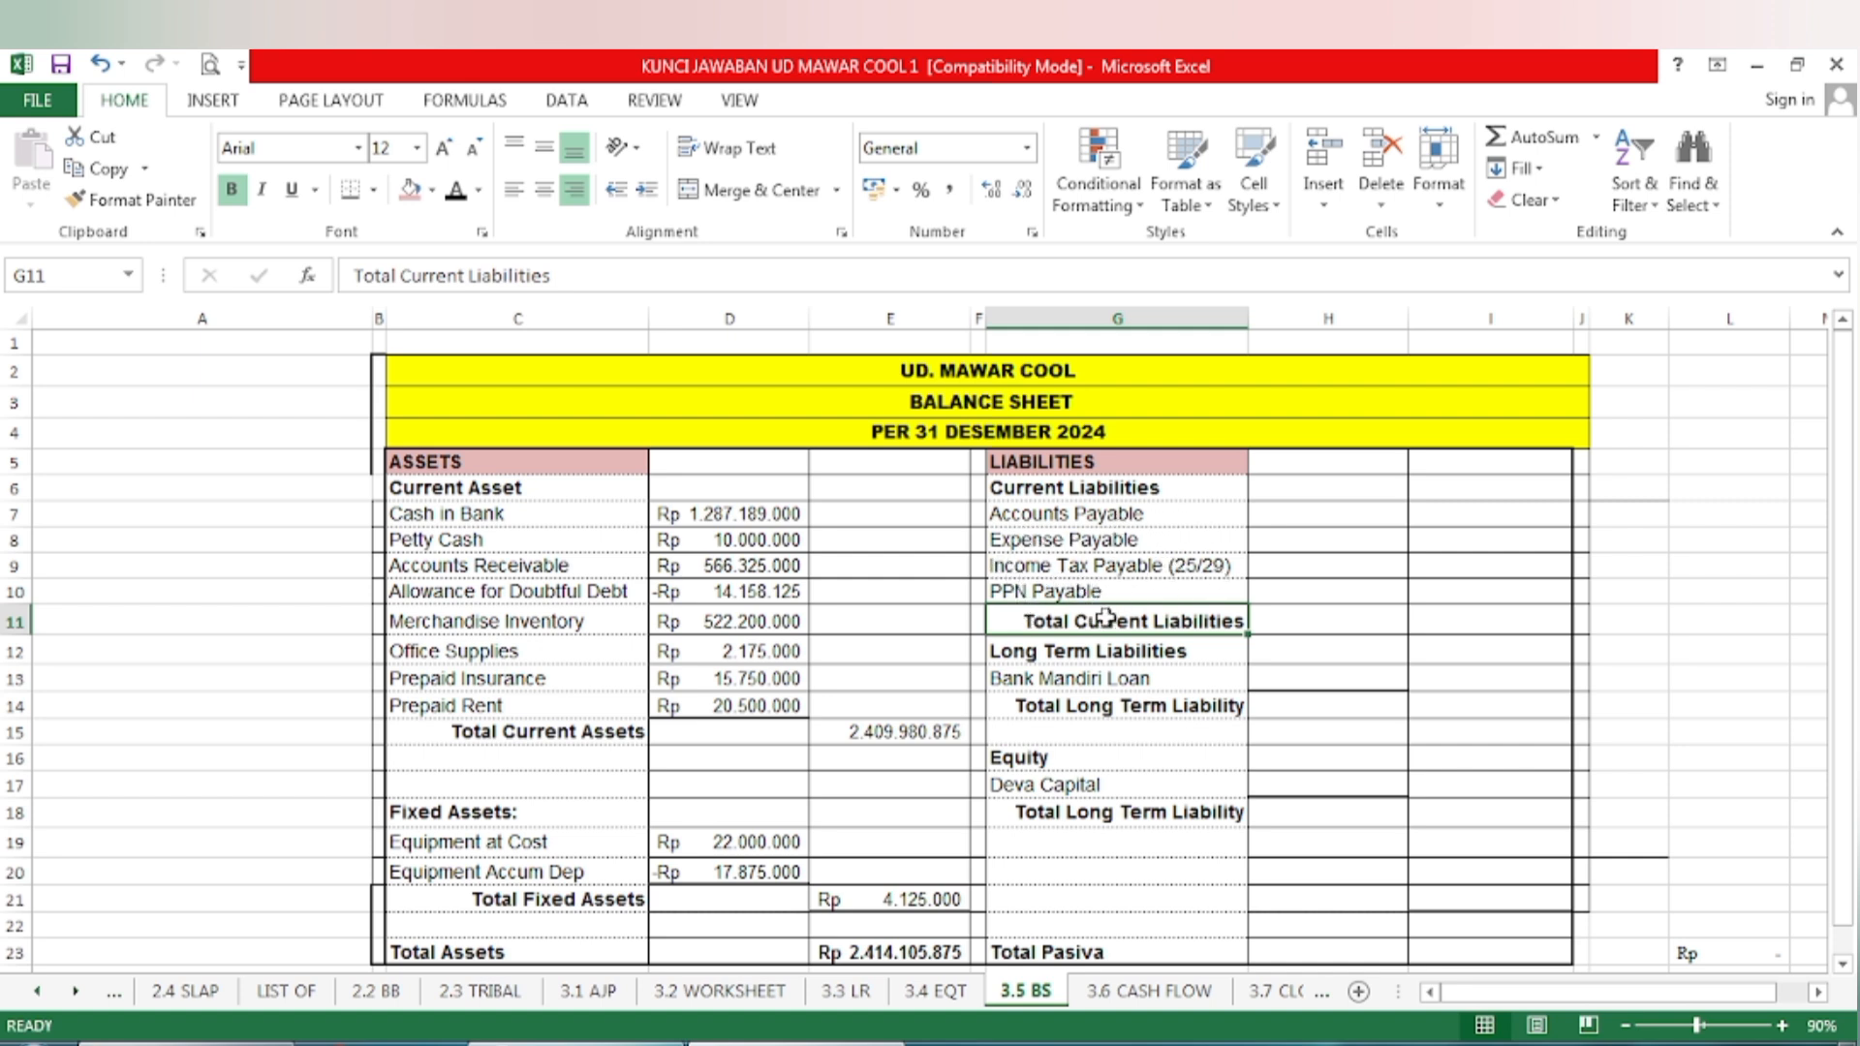
On the 3.2 WORKSHEET sheet, shade the Accounts Payable to PPN Payable rows yellow across to the Balance Sheet columns
left_click(748, 994)
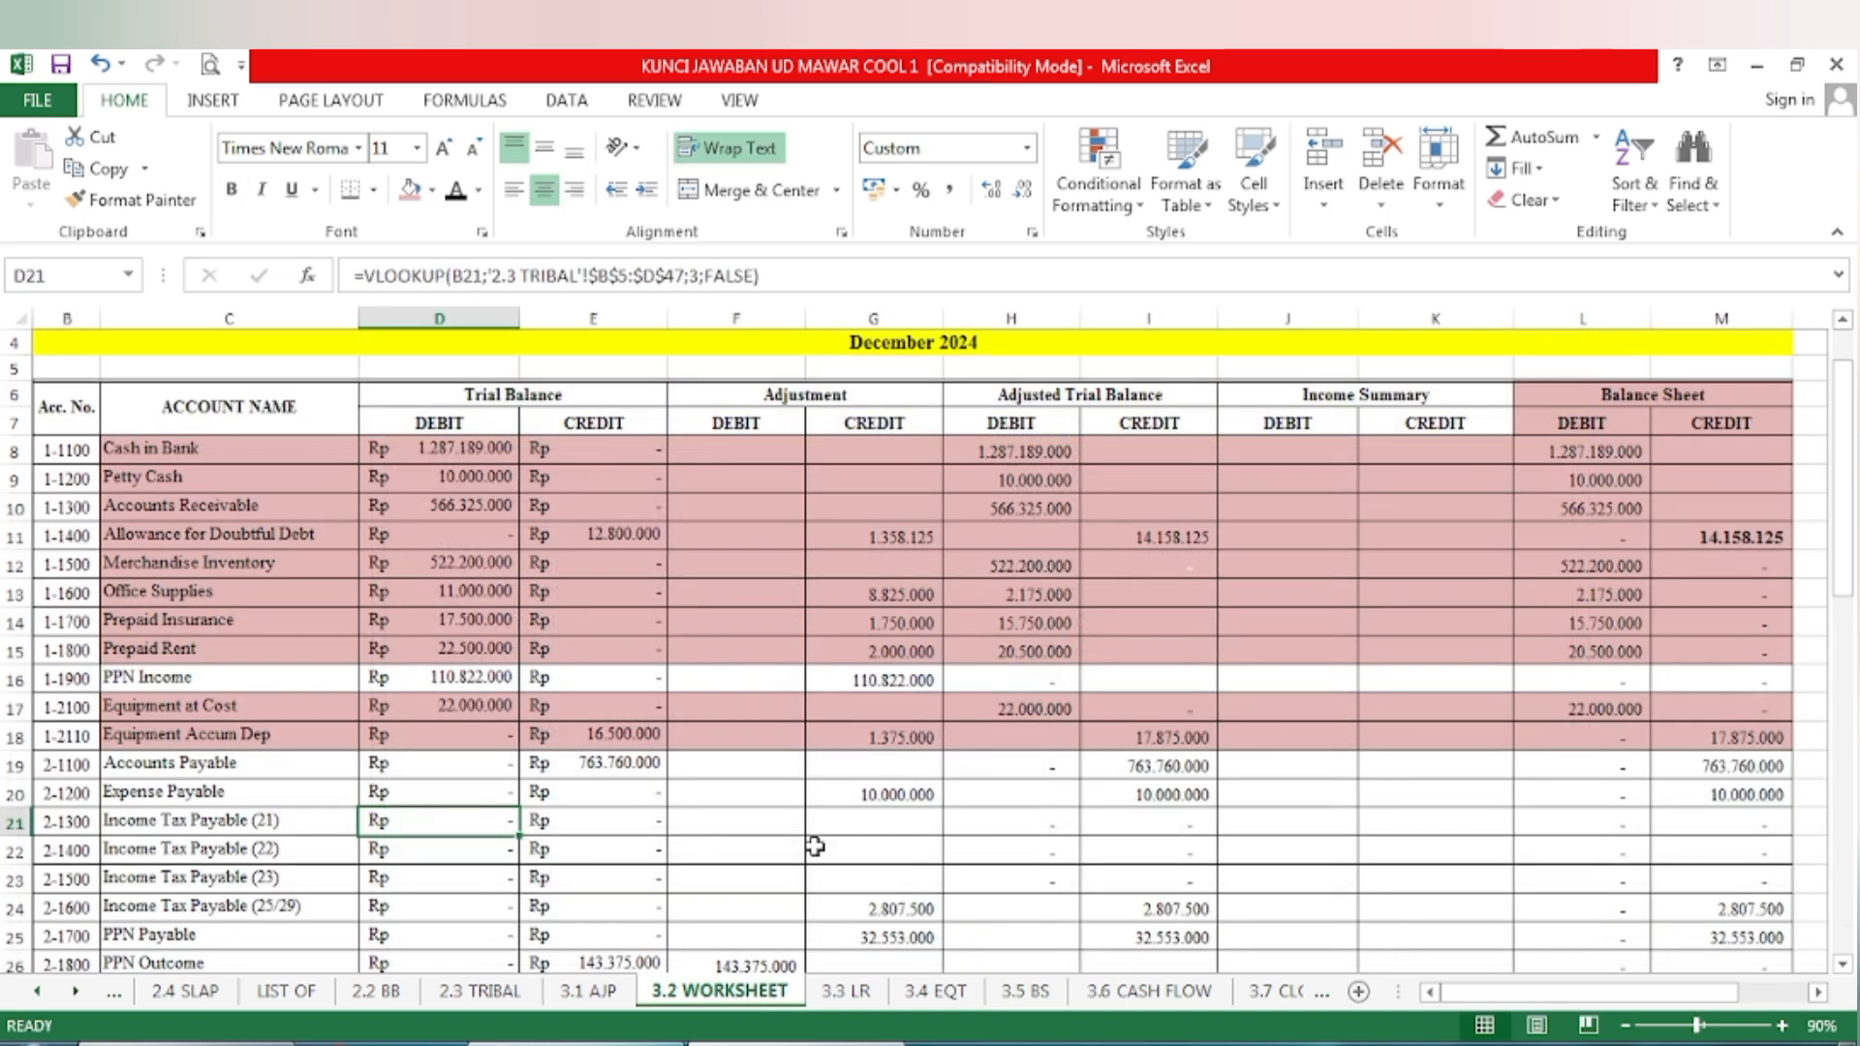
scroll(254, 768, "down", 1)
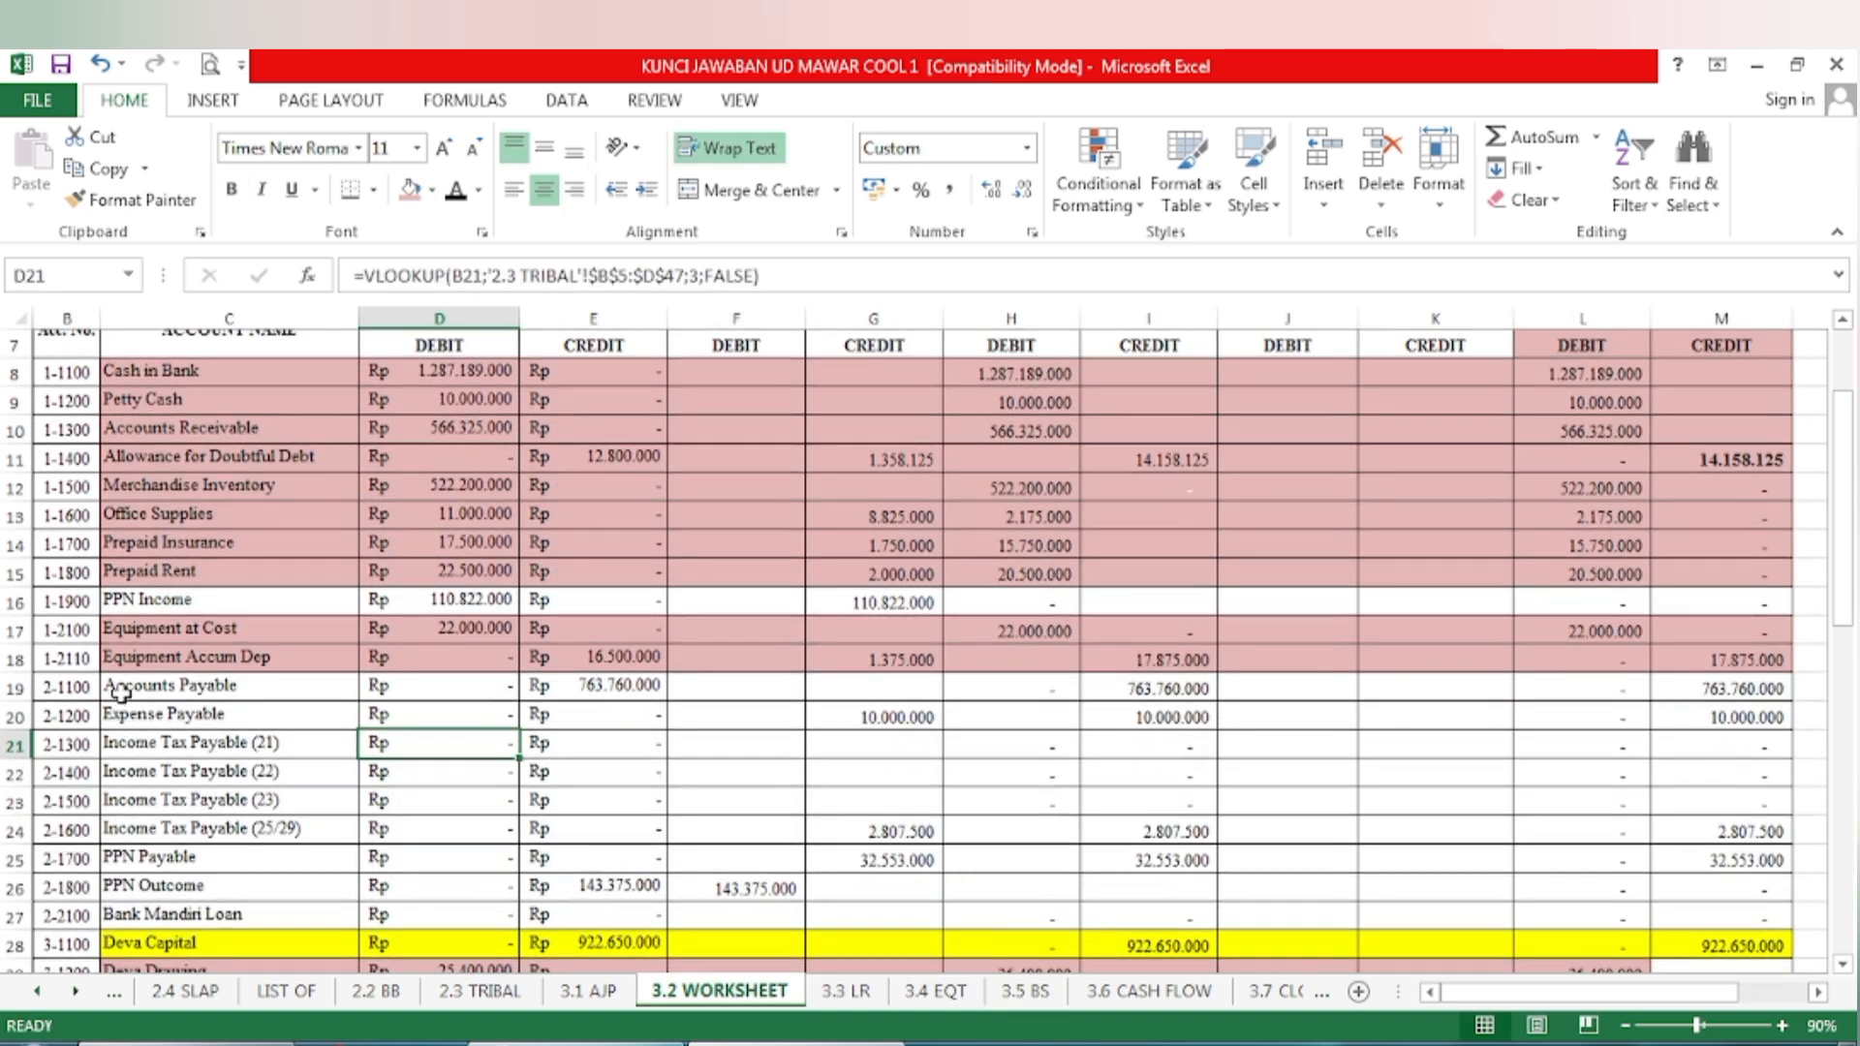
left_click(121, 688)
left_click_drag(121, 689, 1735, 860)
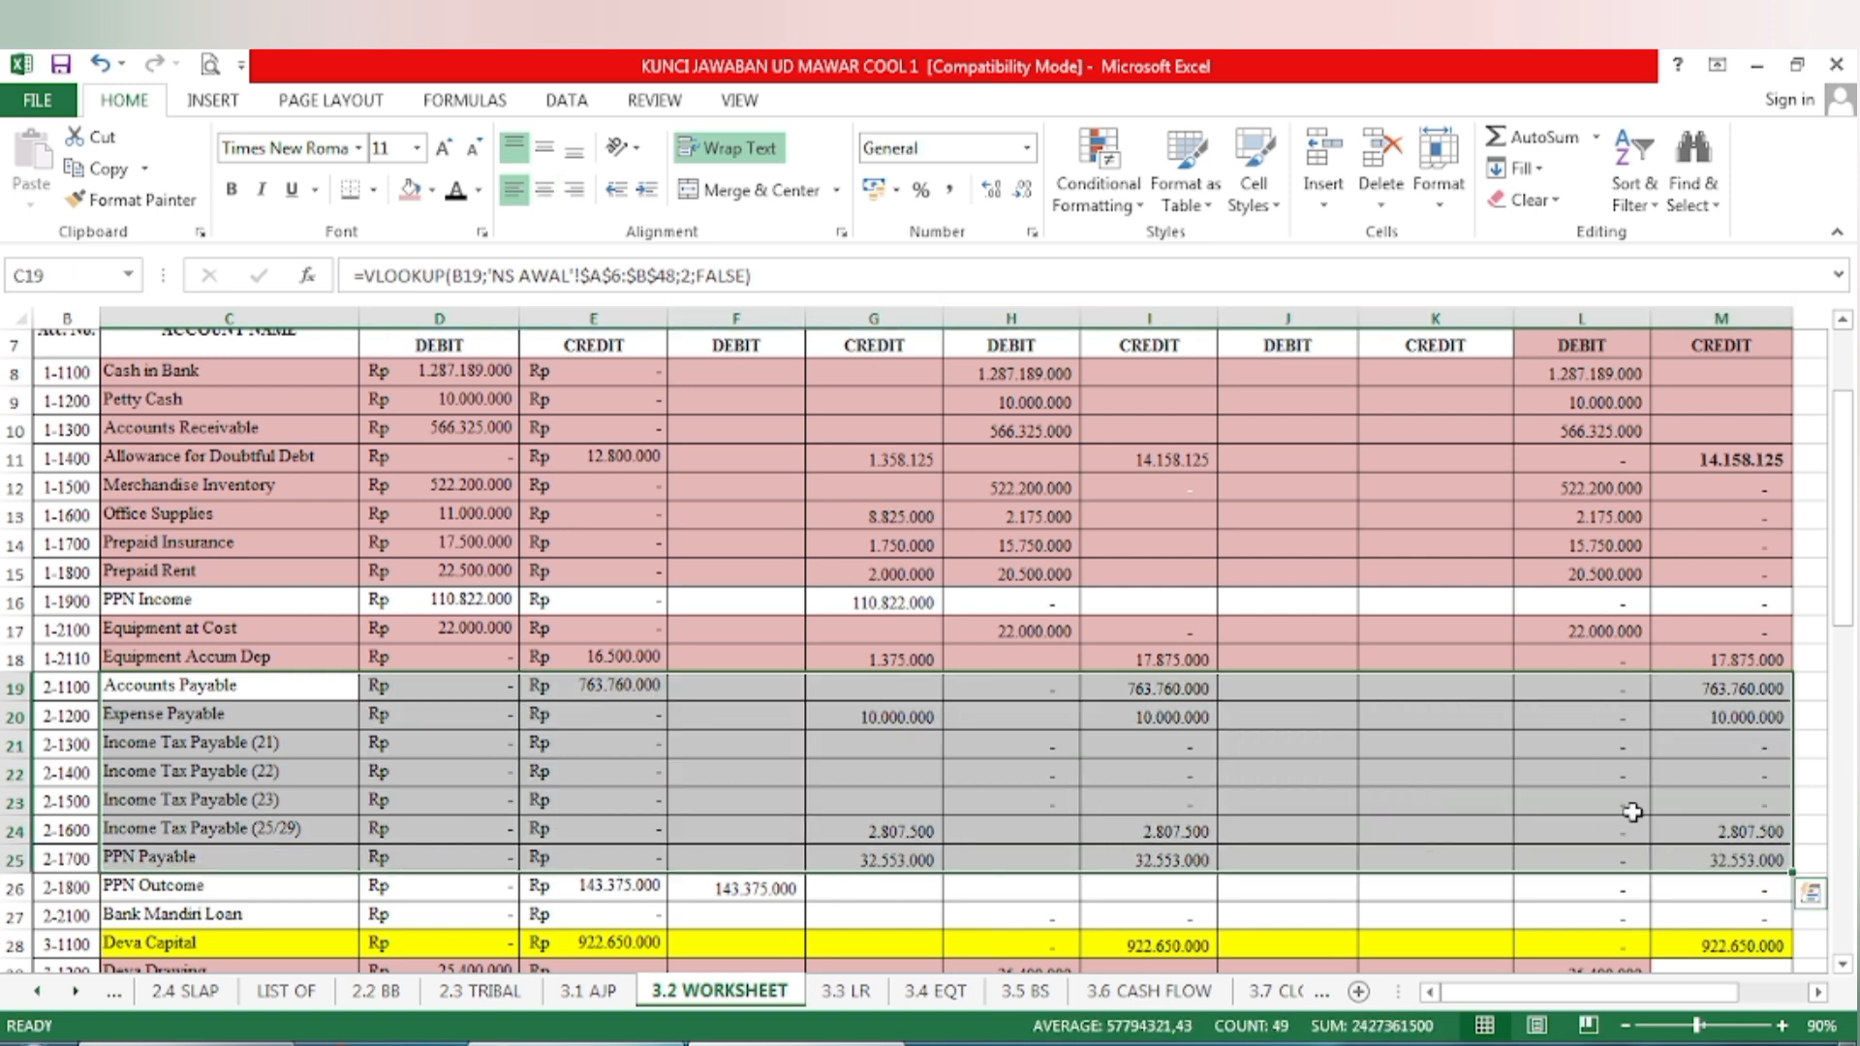
left_click(432, 190)
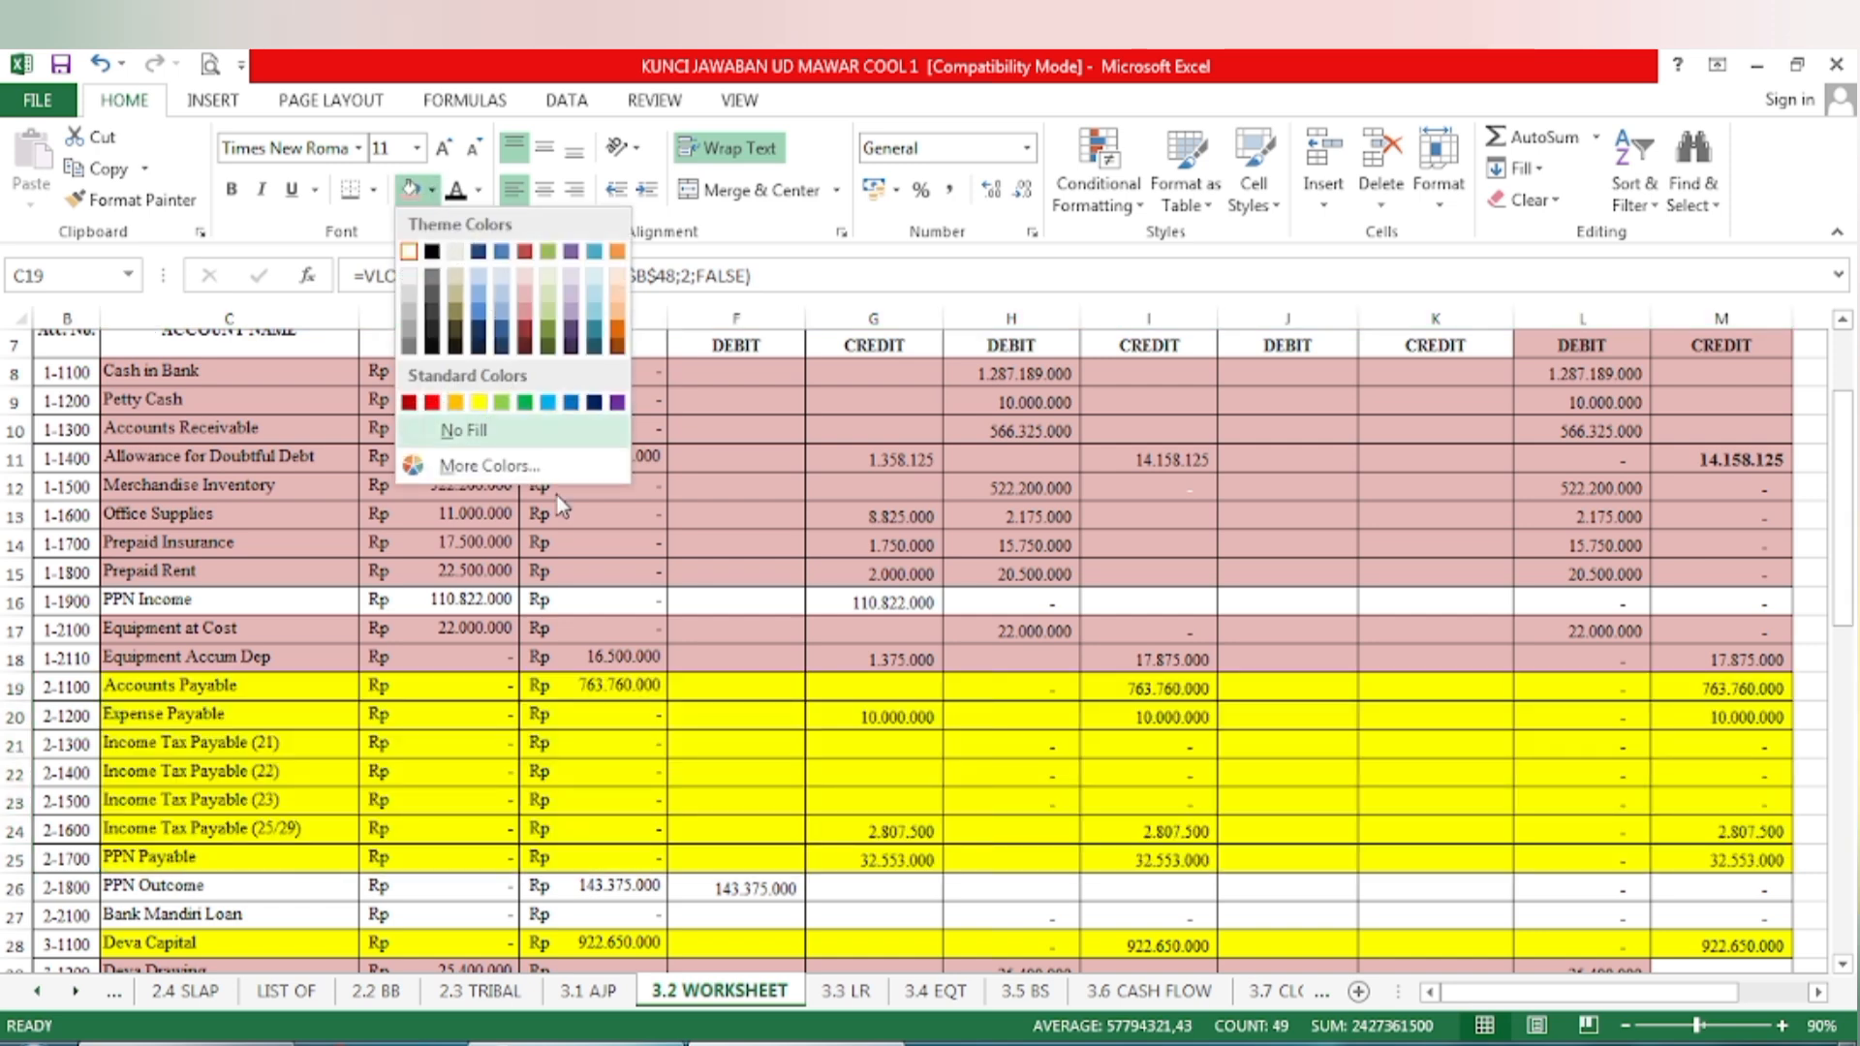
left_click(482, 430)
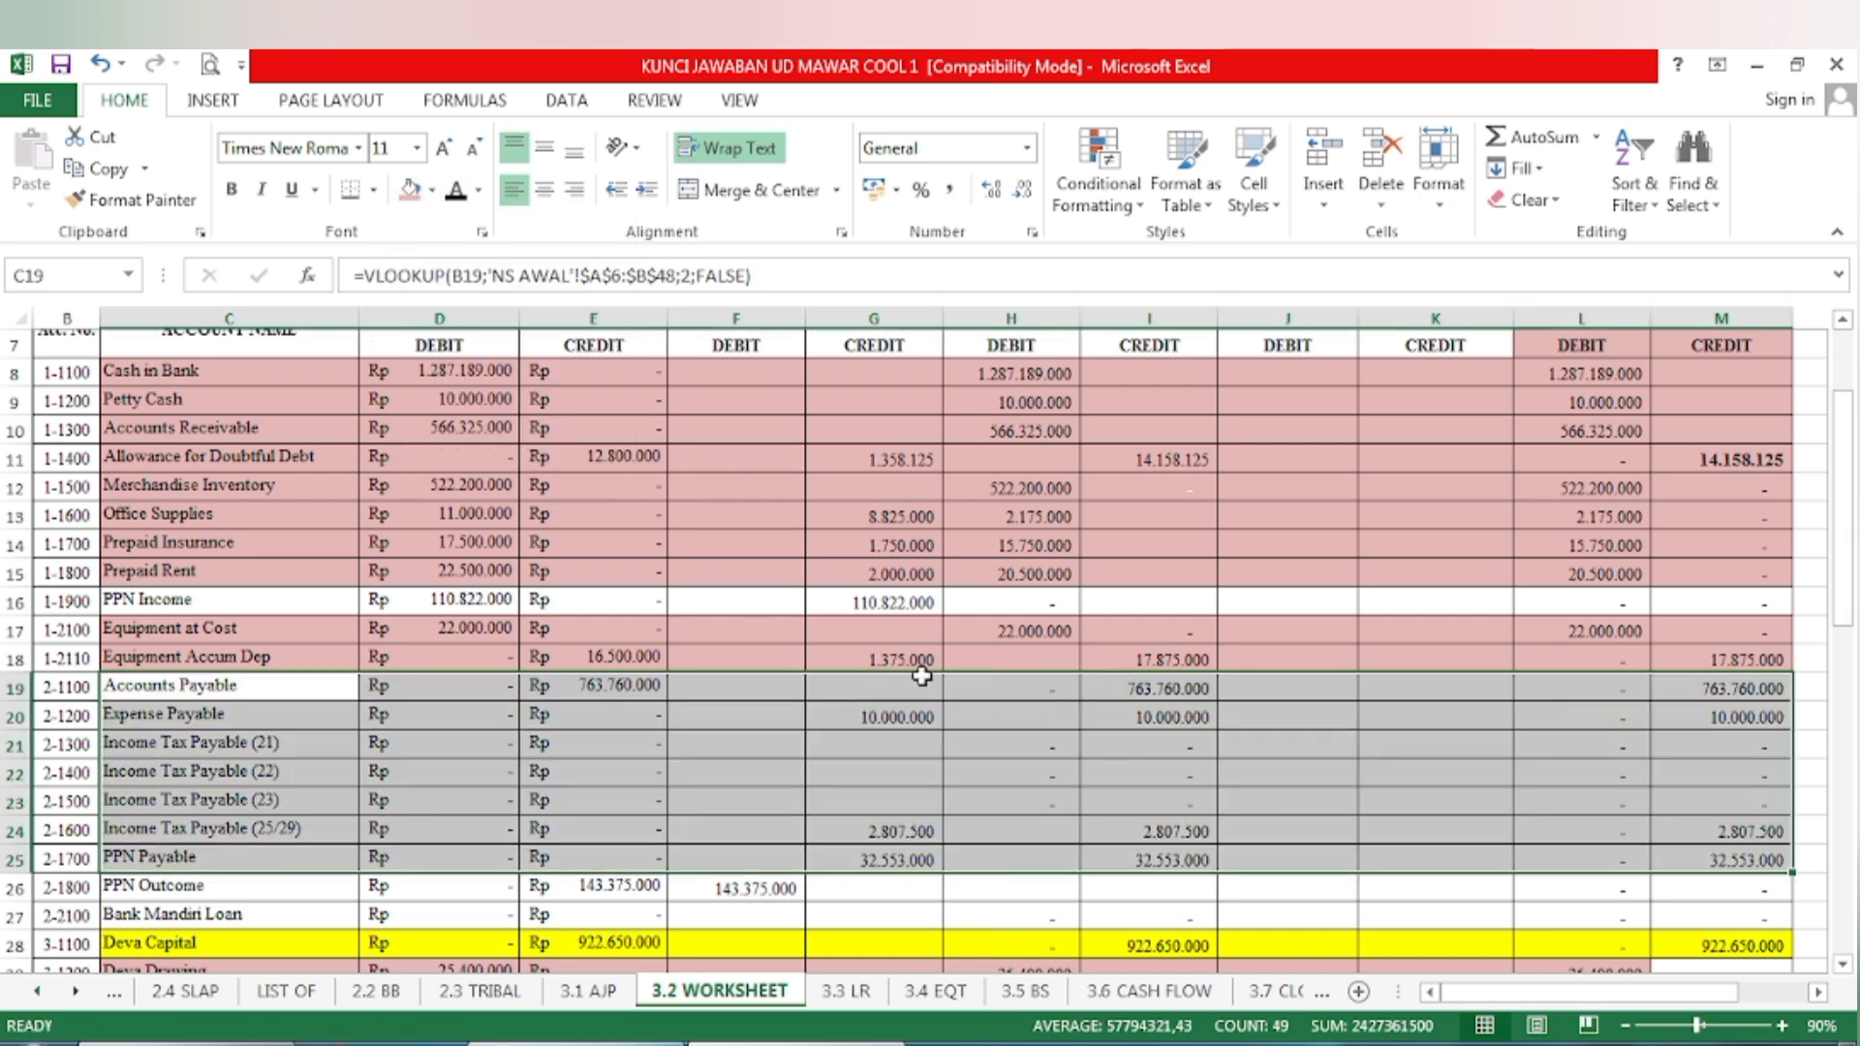
left_click(433, 190)
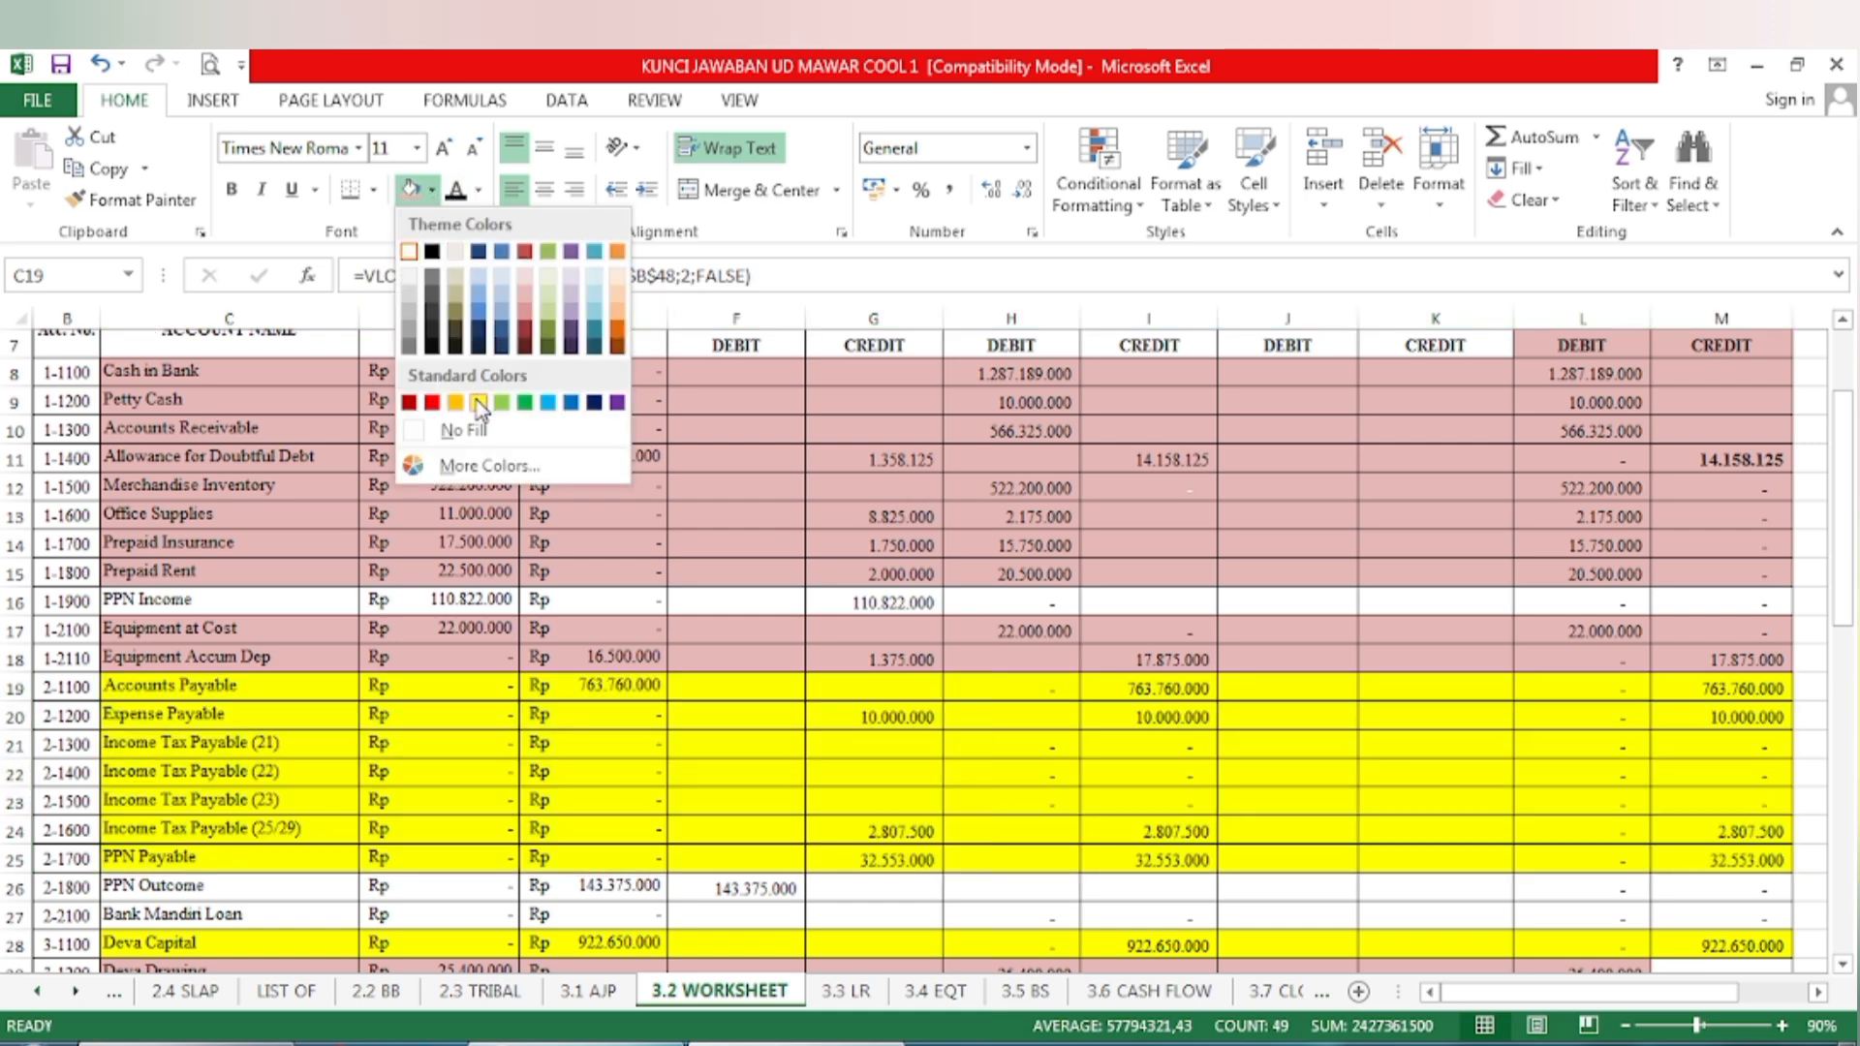
left_click(478, 403)
left_click(1010, 772)
Examine the Balance Sheet credit amounts for Accounts Payable, Expense Payable, Income Tax Payable (25/29) and PPN Payable
scroll(1514, 770, "up", 1)
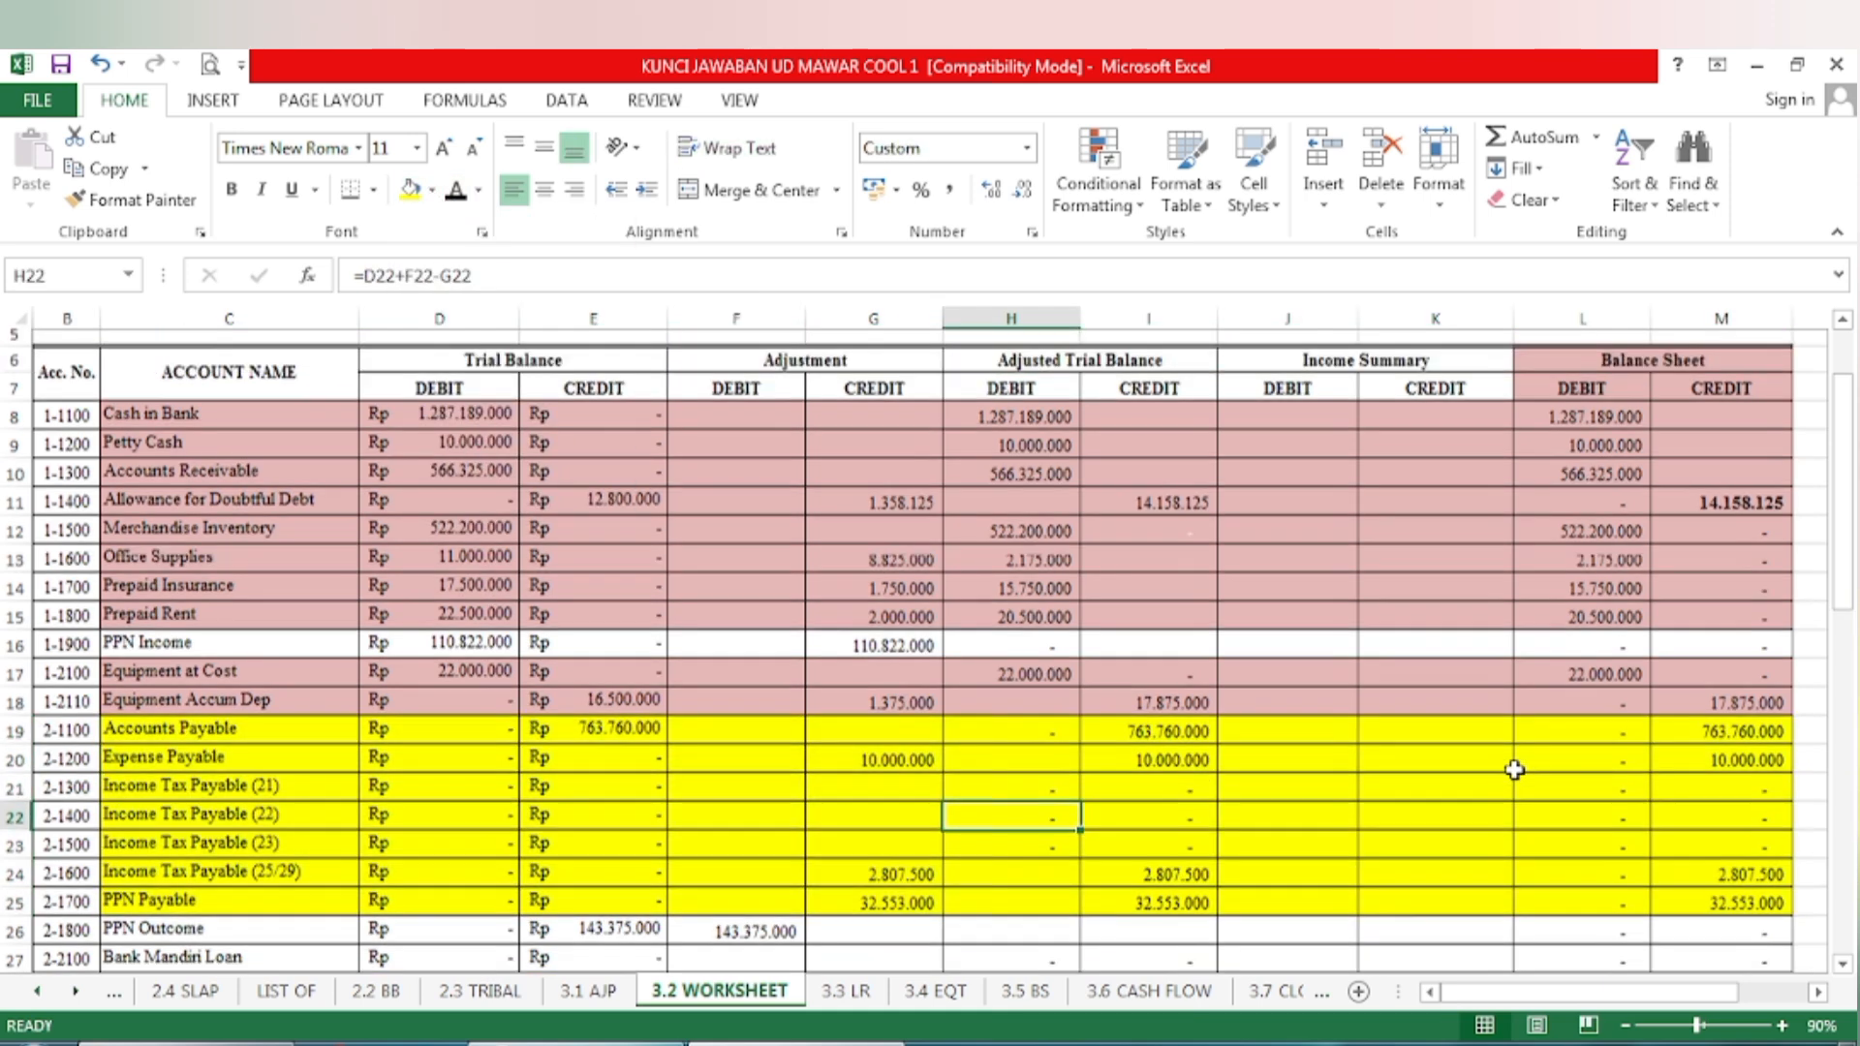
scroll(1517, 769, "up", 1)
scroll(1517, 770, "down", 1)
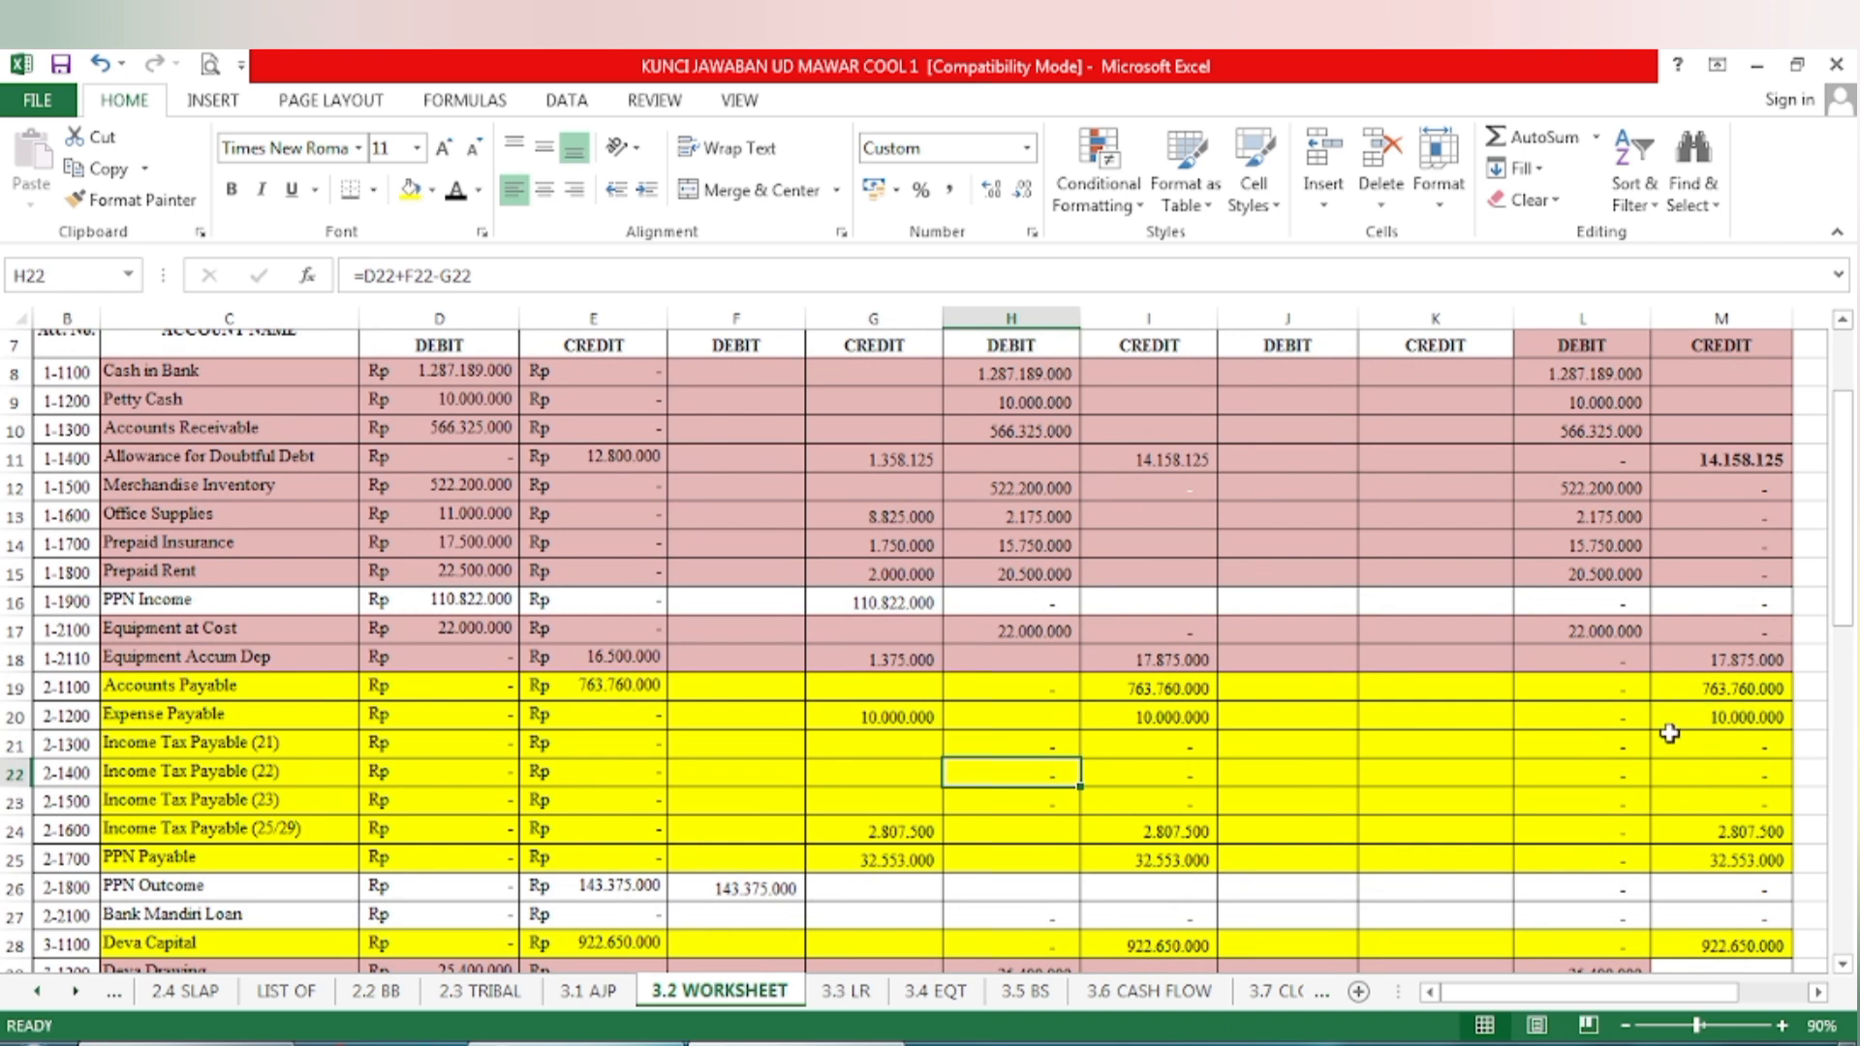
left_click(1716, 691)
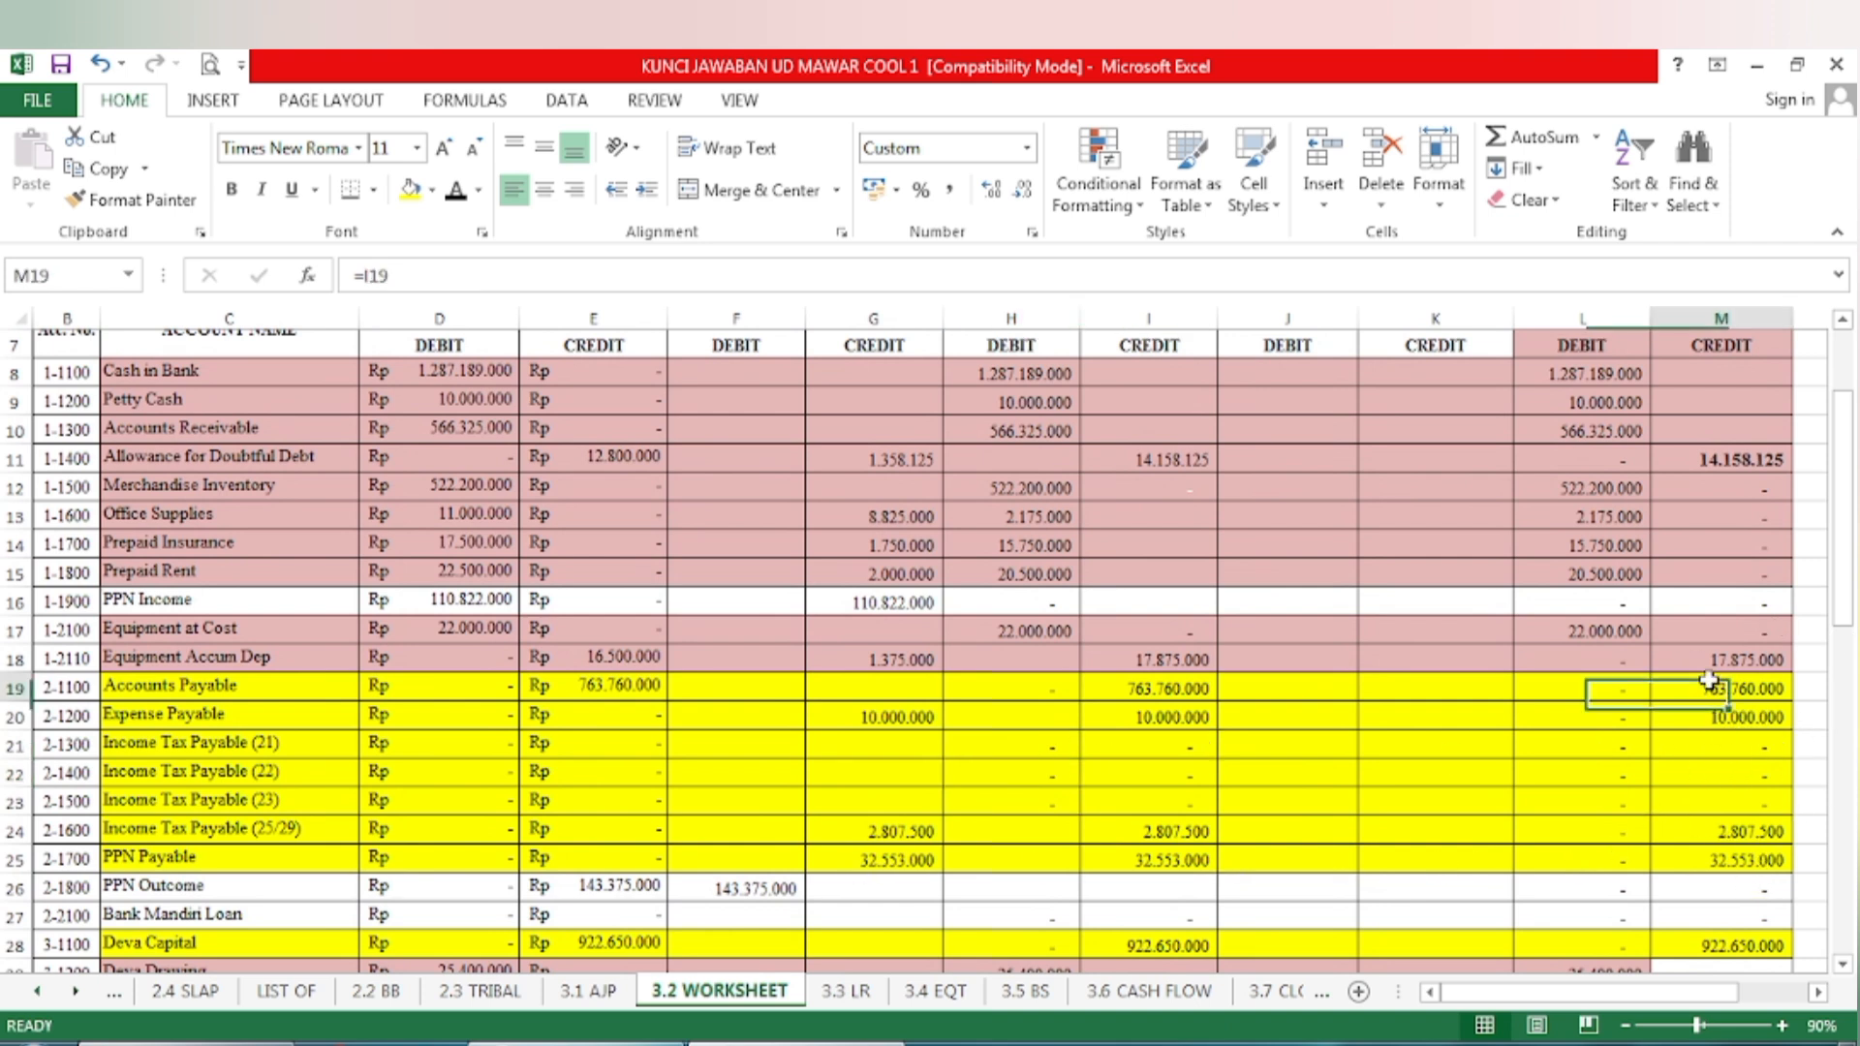
left_click(1737, 726)
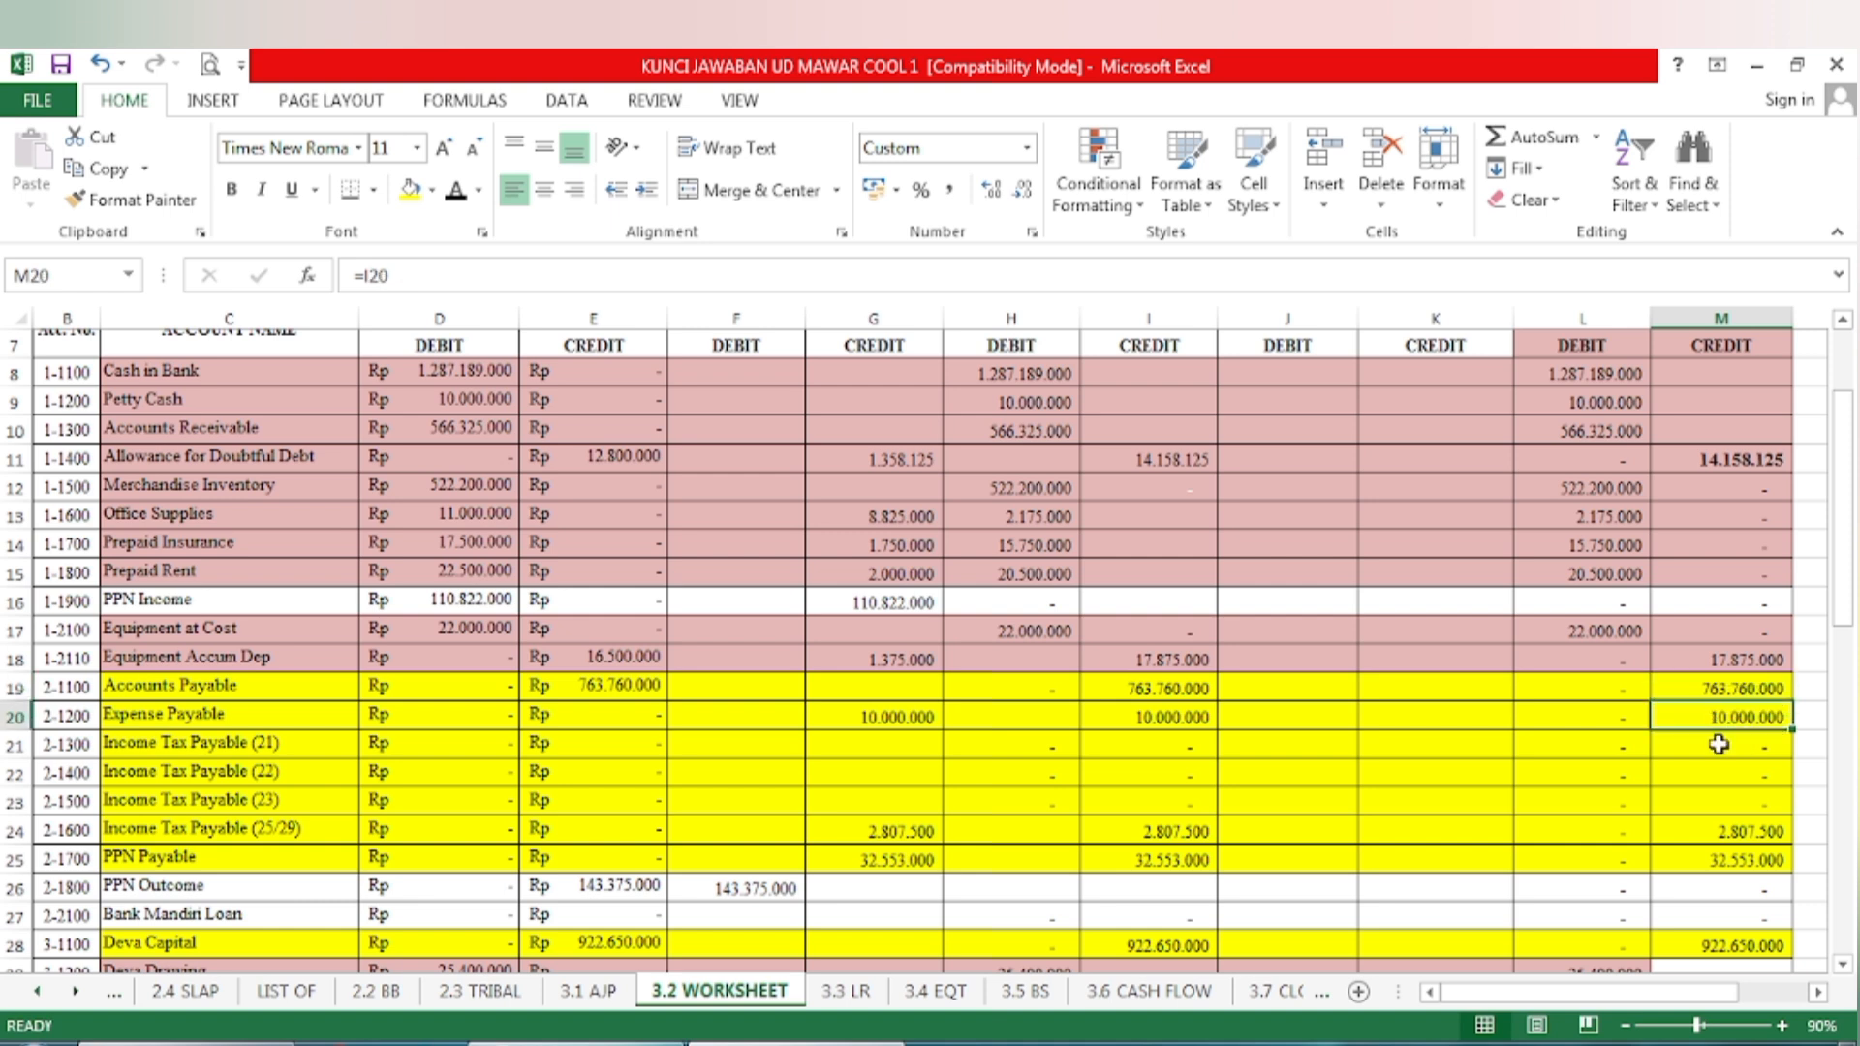
left_click(1728, 834)
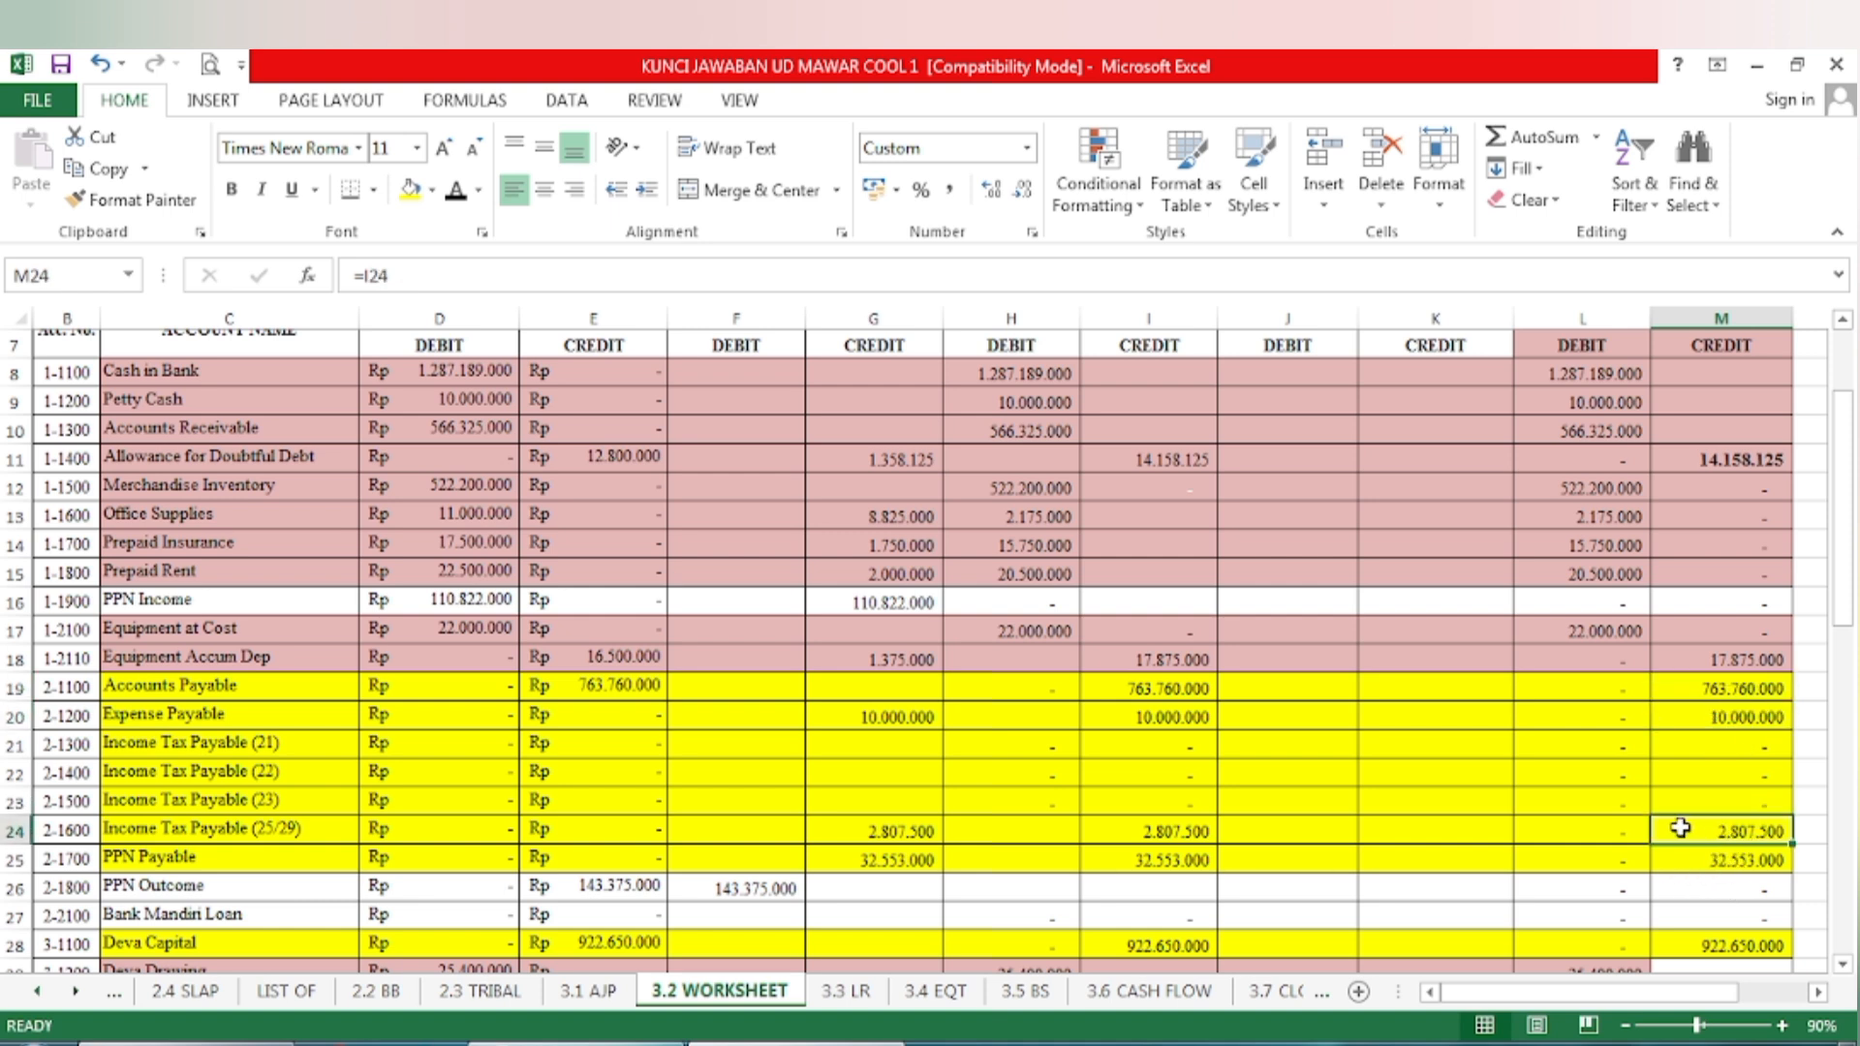
left_click(1730, 857)
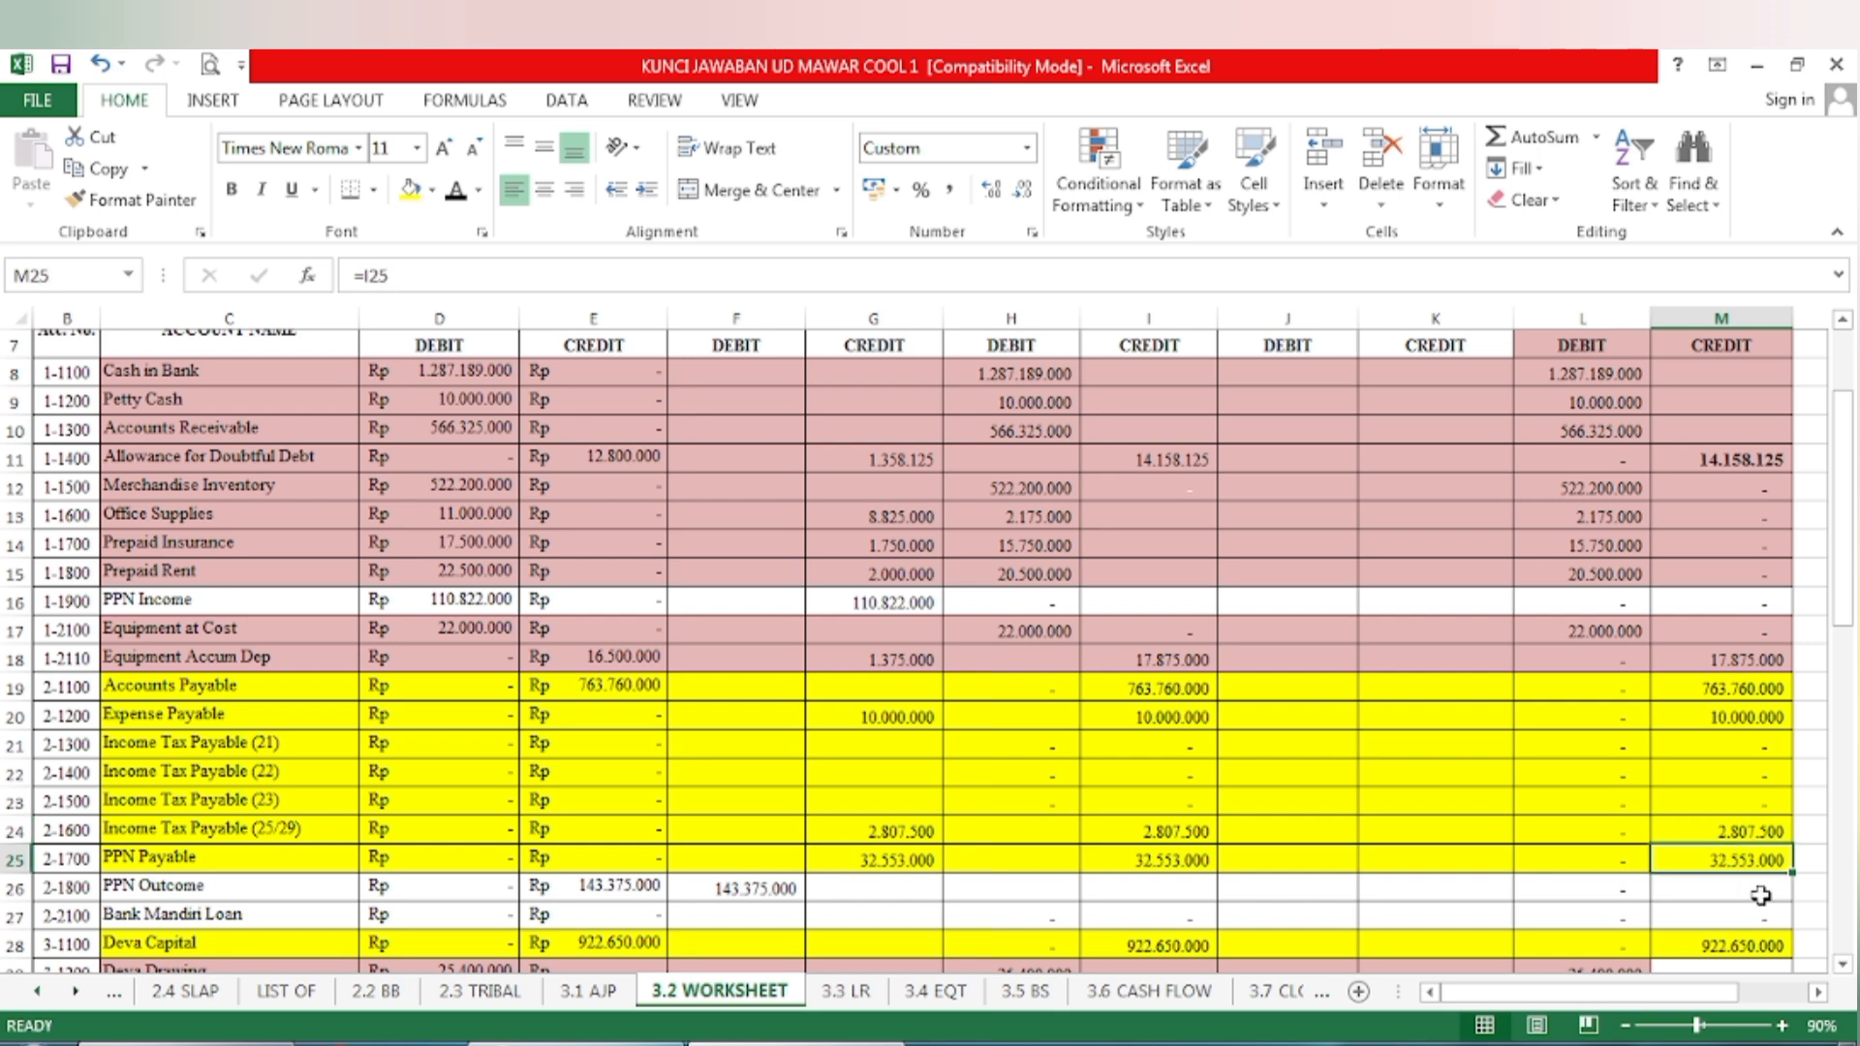
On the 3.5 BS sheet, set black text for the Current Liabilities amounts from Accounts Payable to PPN Payable
left_click(1025, 990)
left_click_drag(1301, 478, 1332, 593)
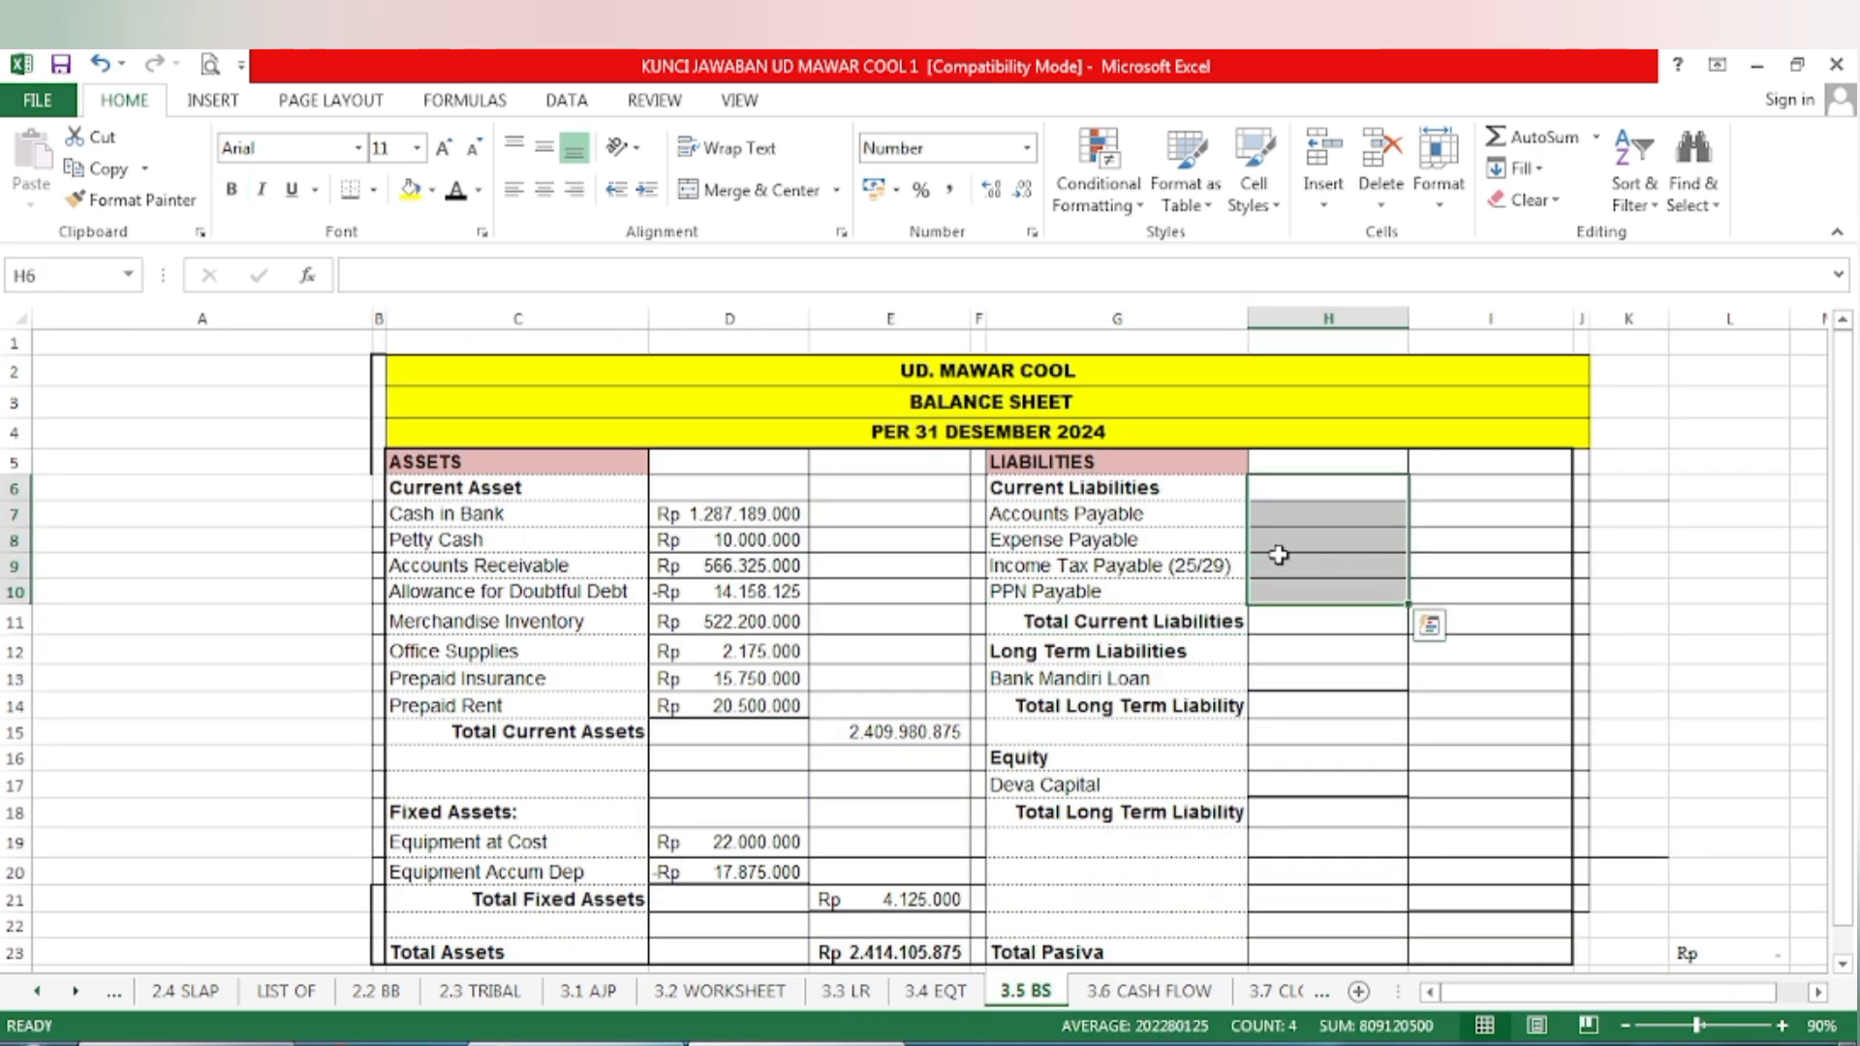
left_click(456, 190)
left_click(1308, 627)
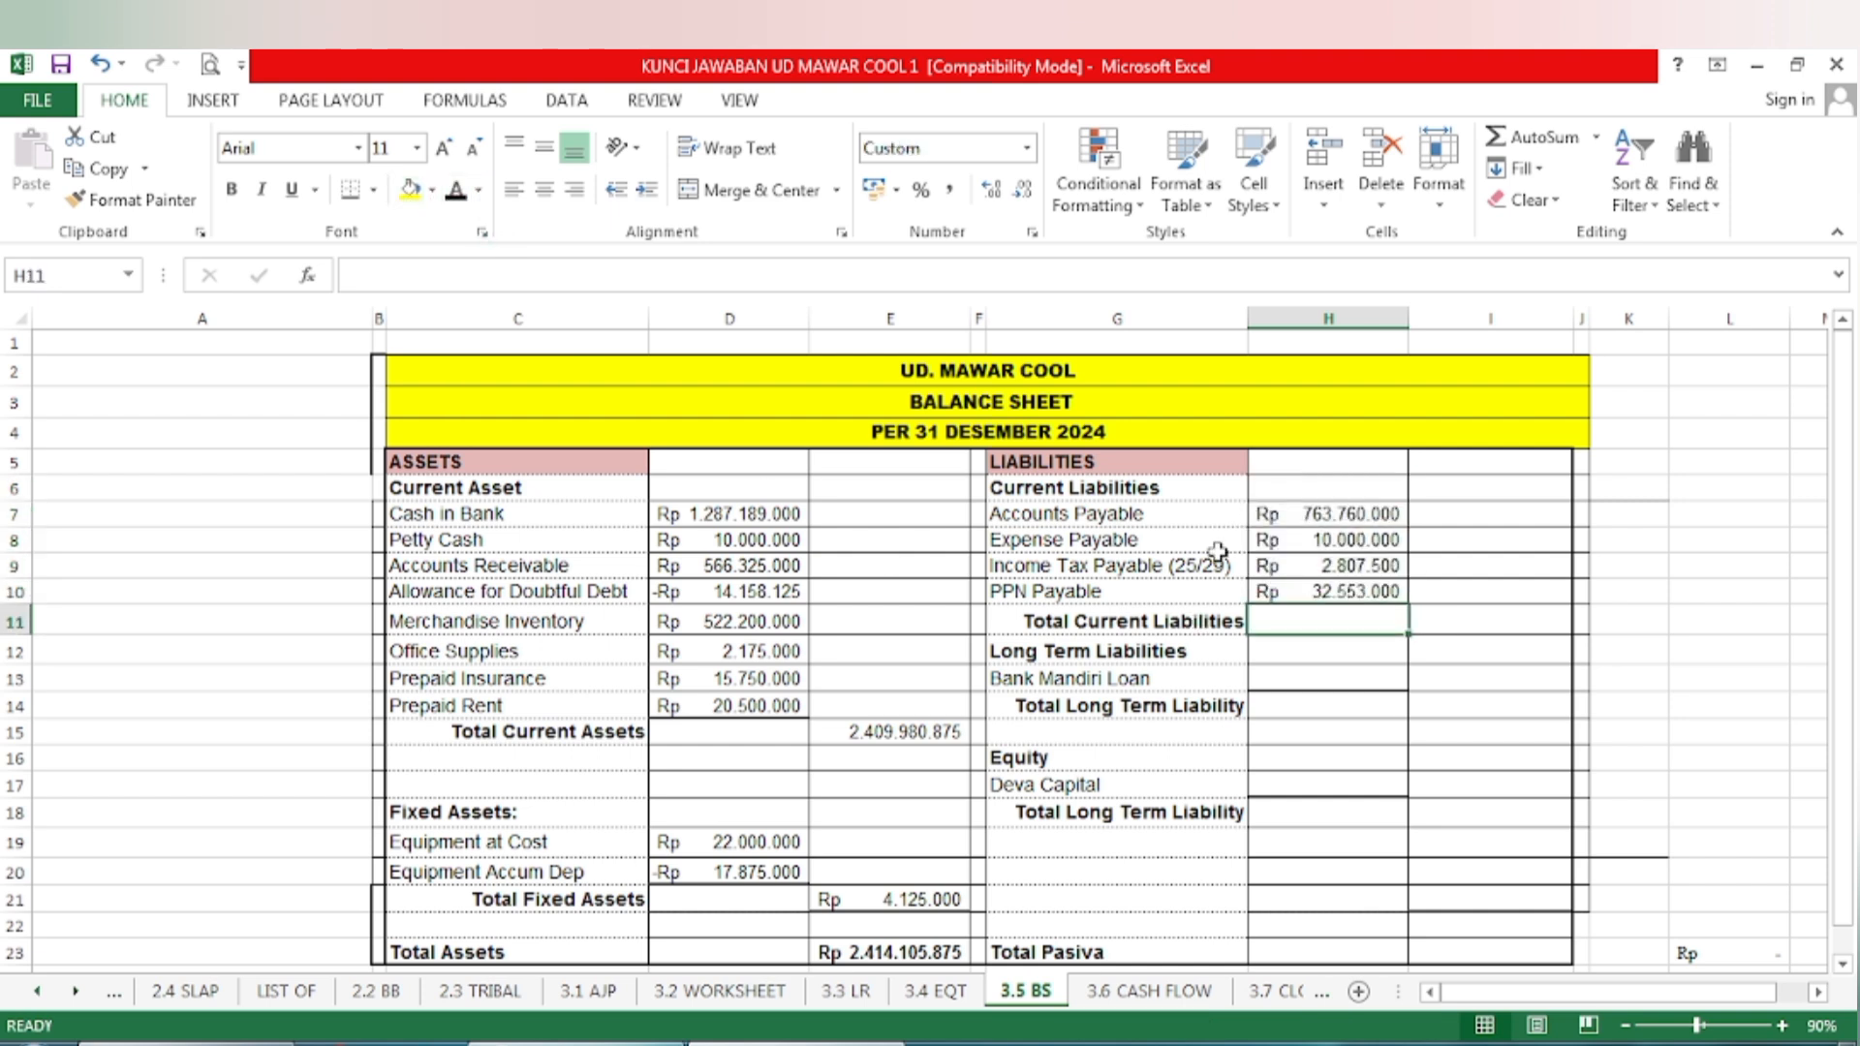
Add a bottom border to the PPN Payable amount and set black text for the Total Current Liabilities amount
left_click(1366, 593)
left_click(1501, 627)
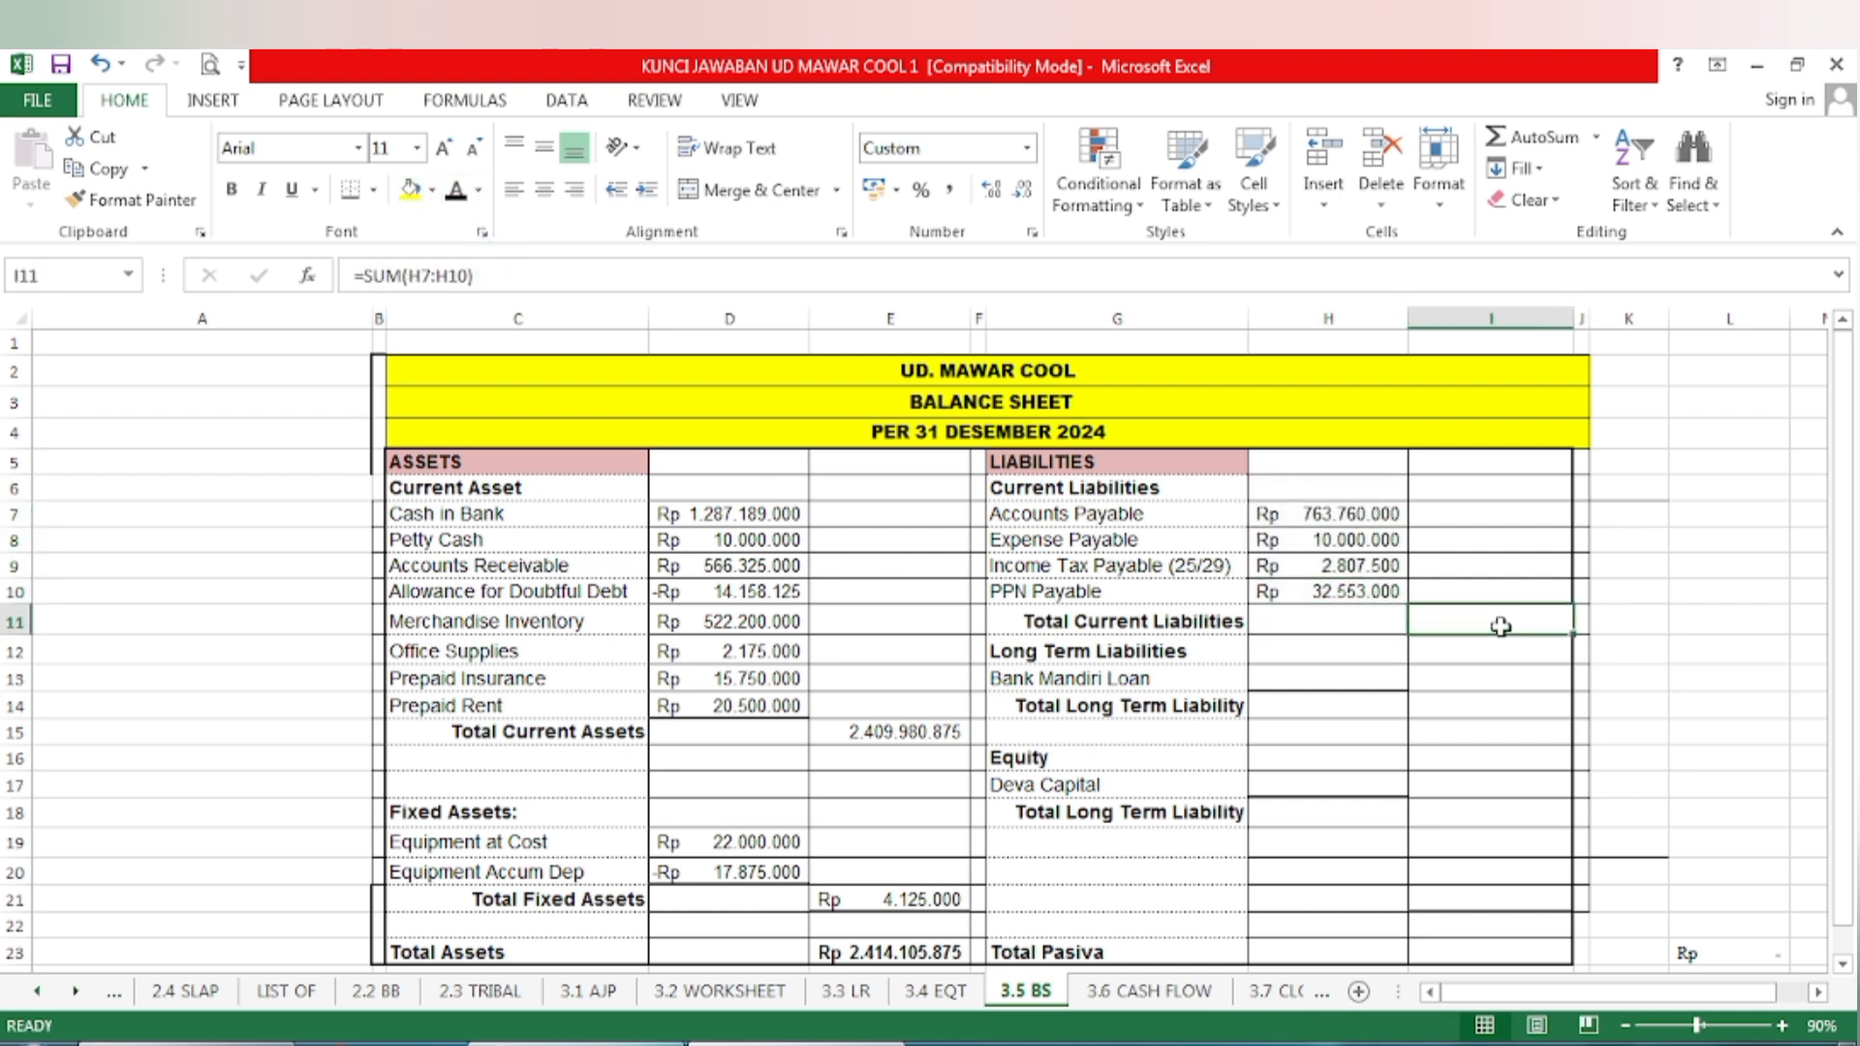
left_click(1312, 603)
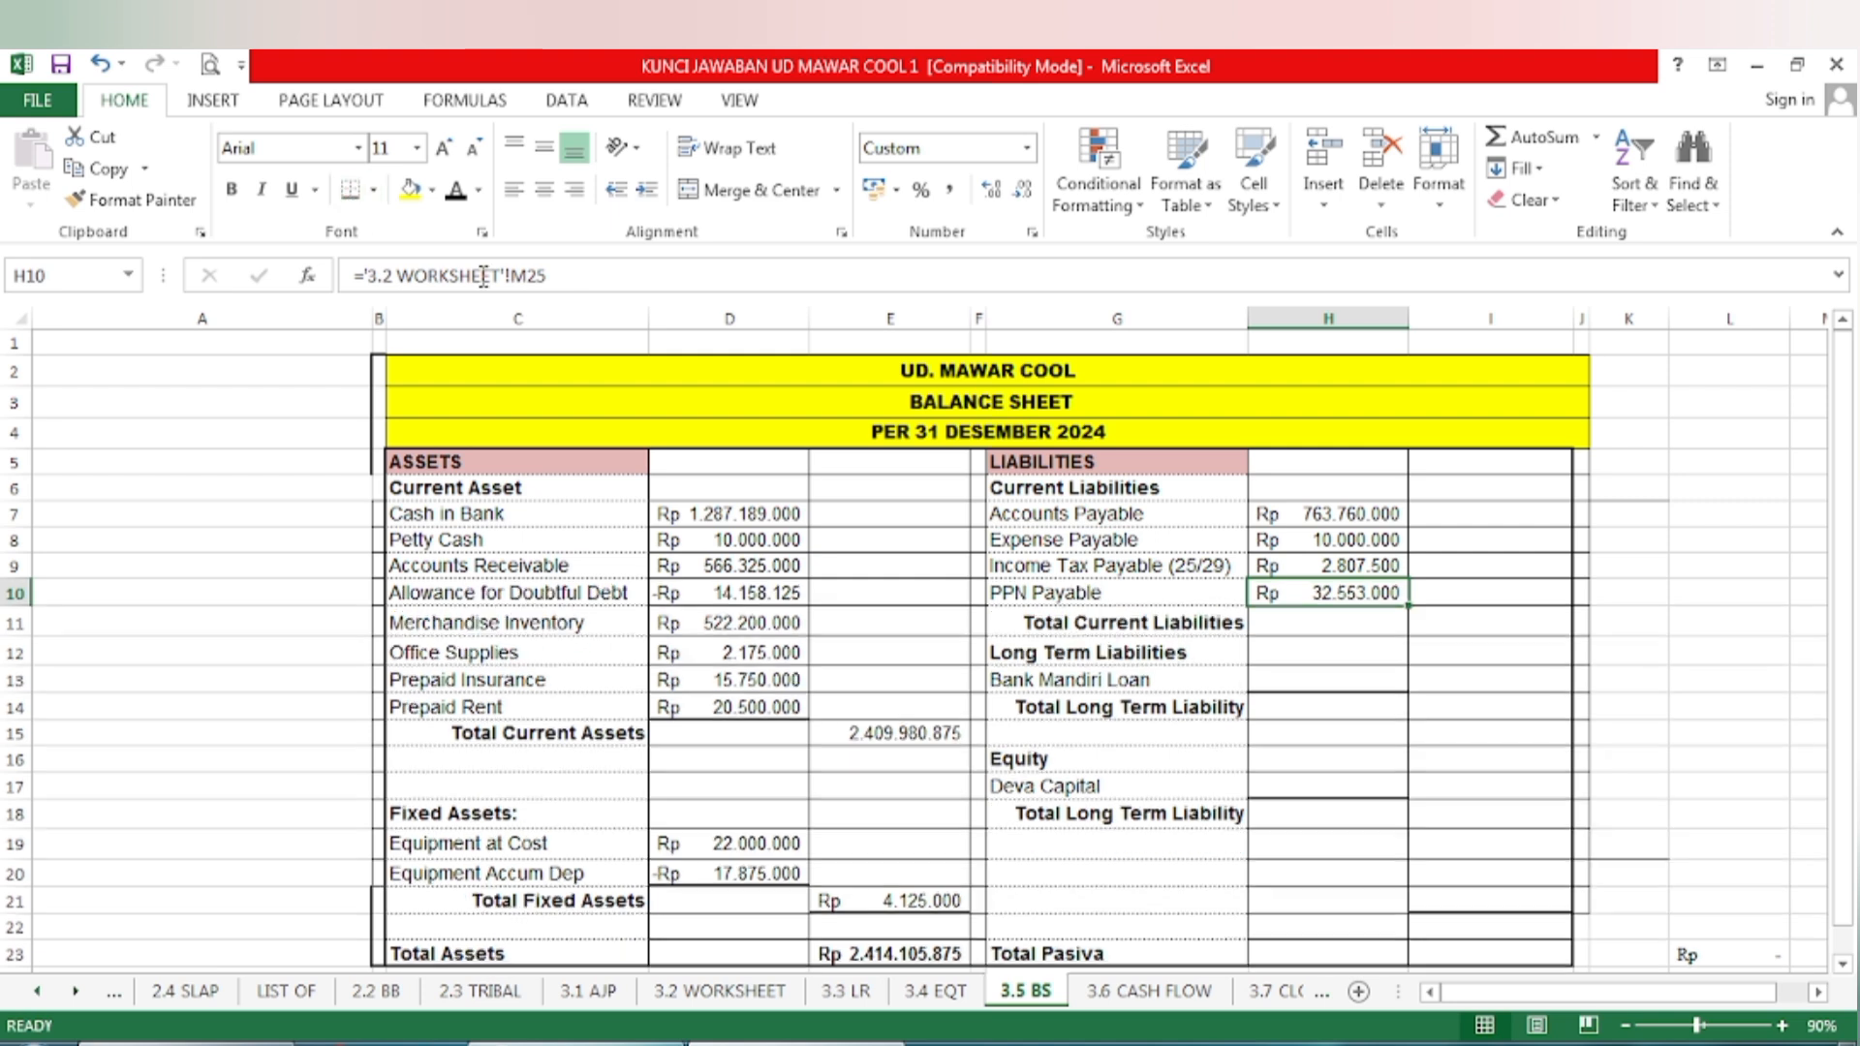
left_click(1457, 613)
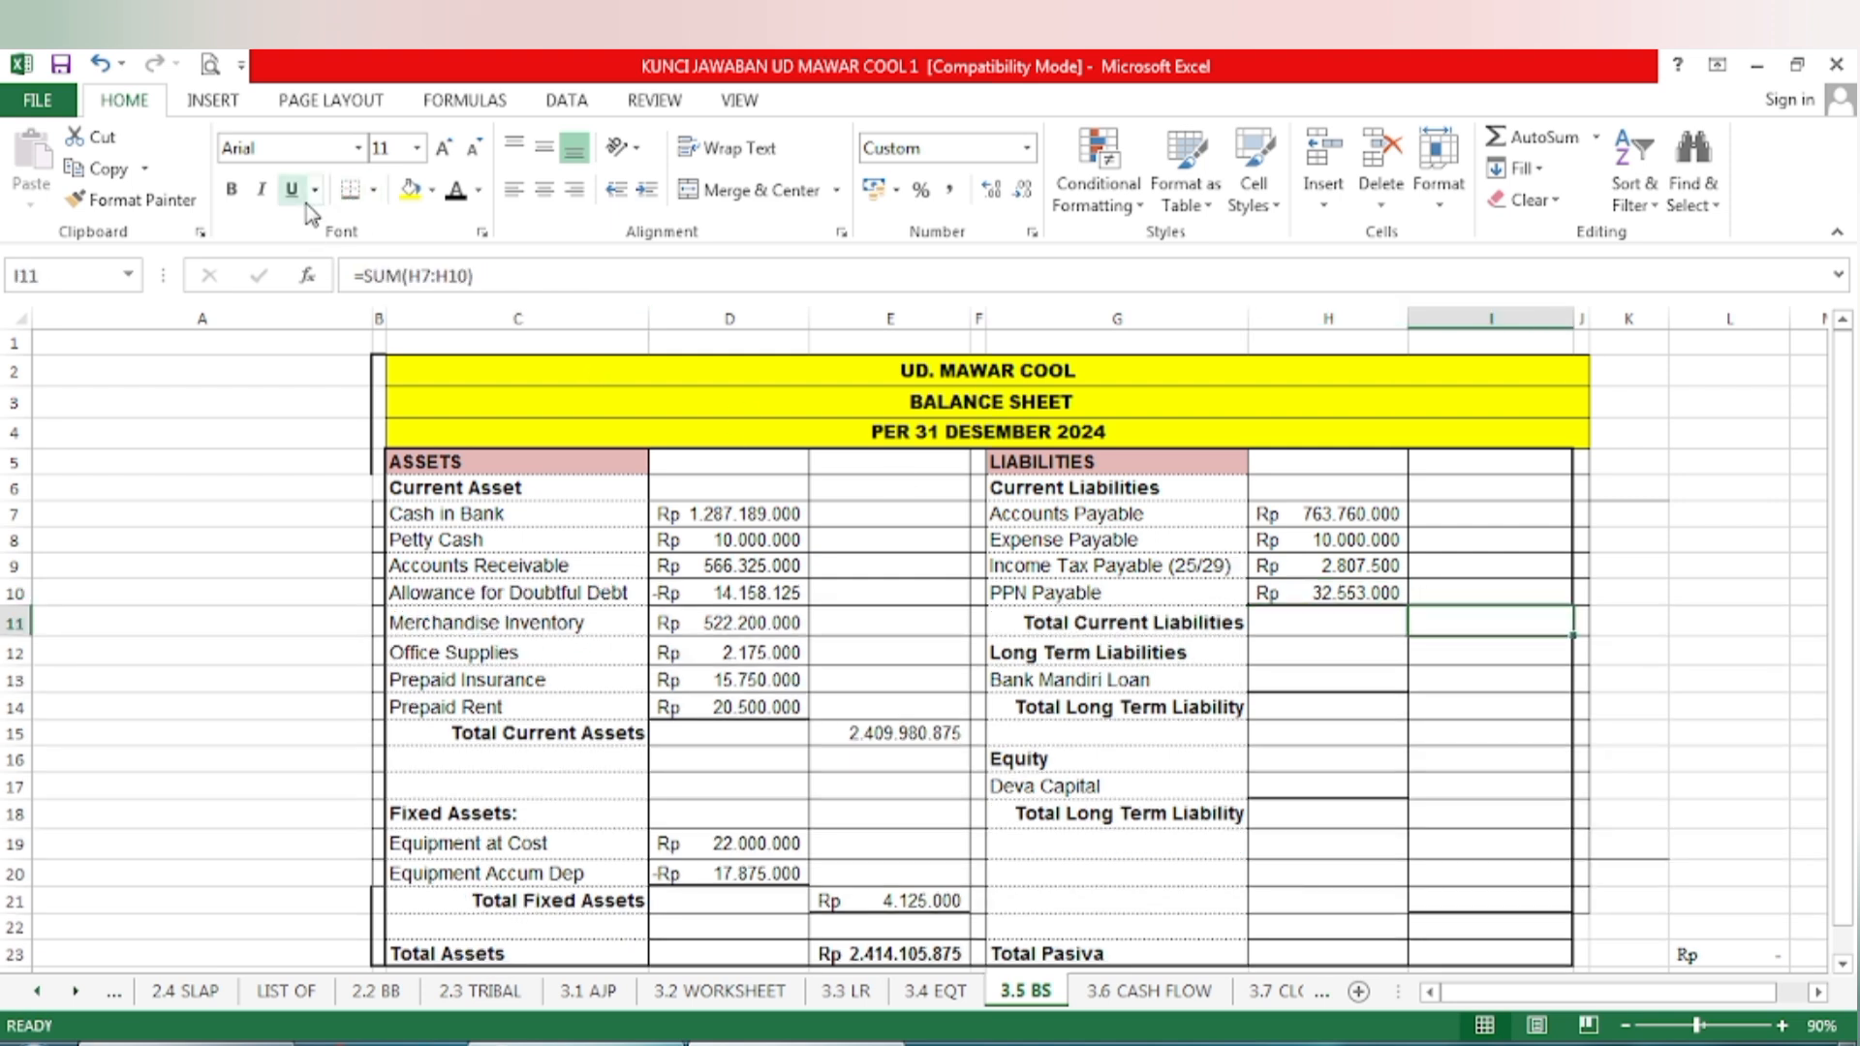
left_click(455, 190)
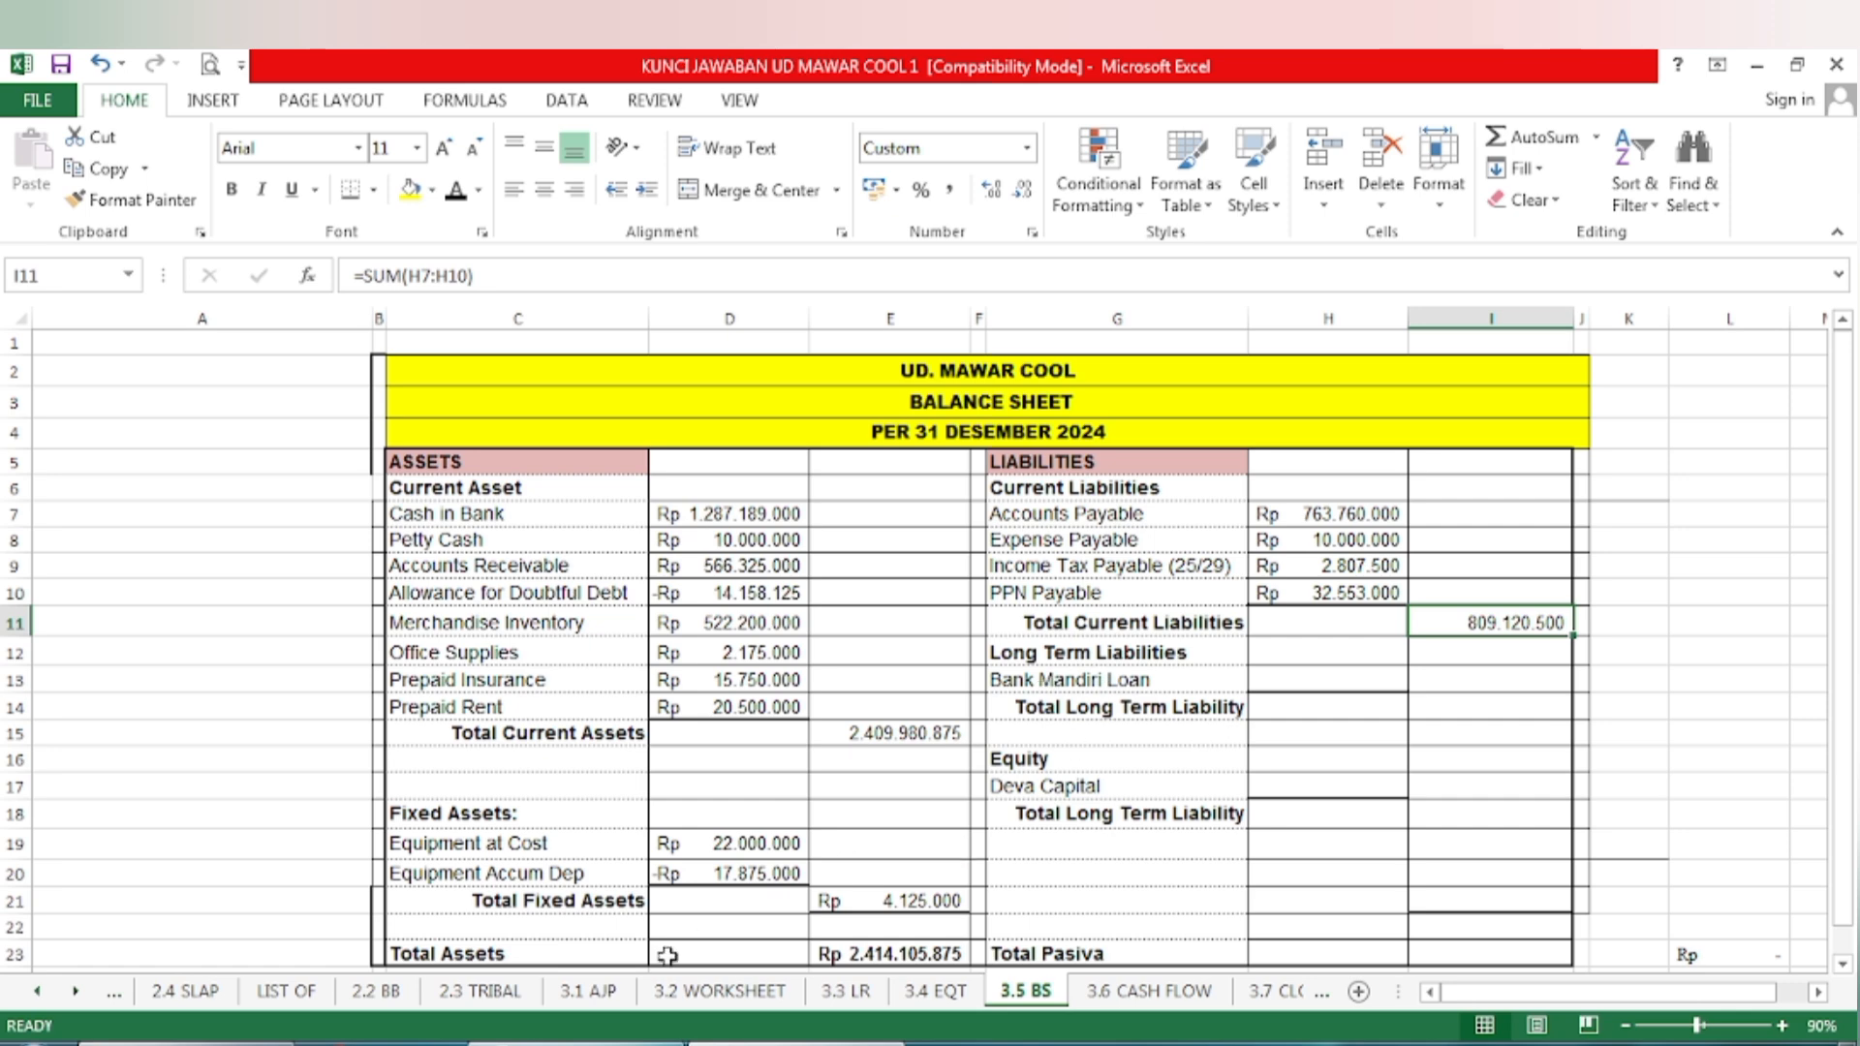
On the 3.2 WORKSHEET sheet, shade the Bank Mandiri Loan row yellow across to the Balance Sheet columns
left_click(717, 991)
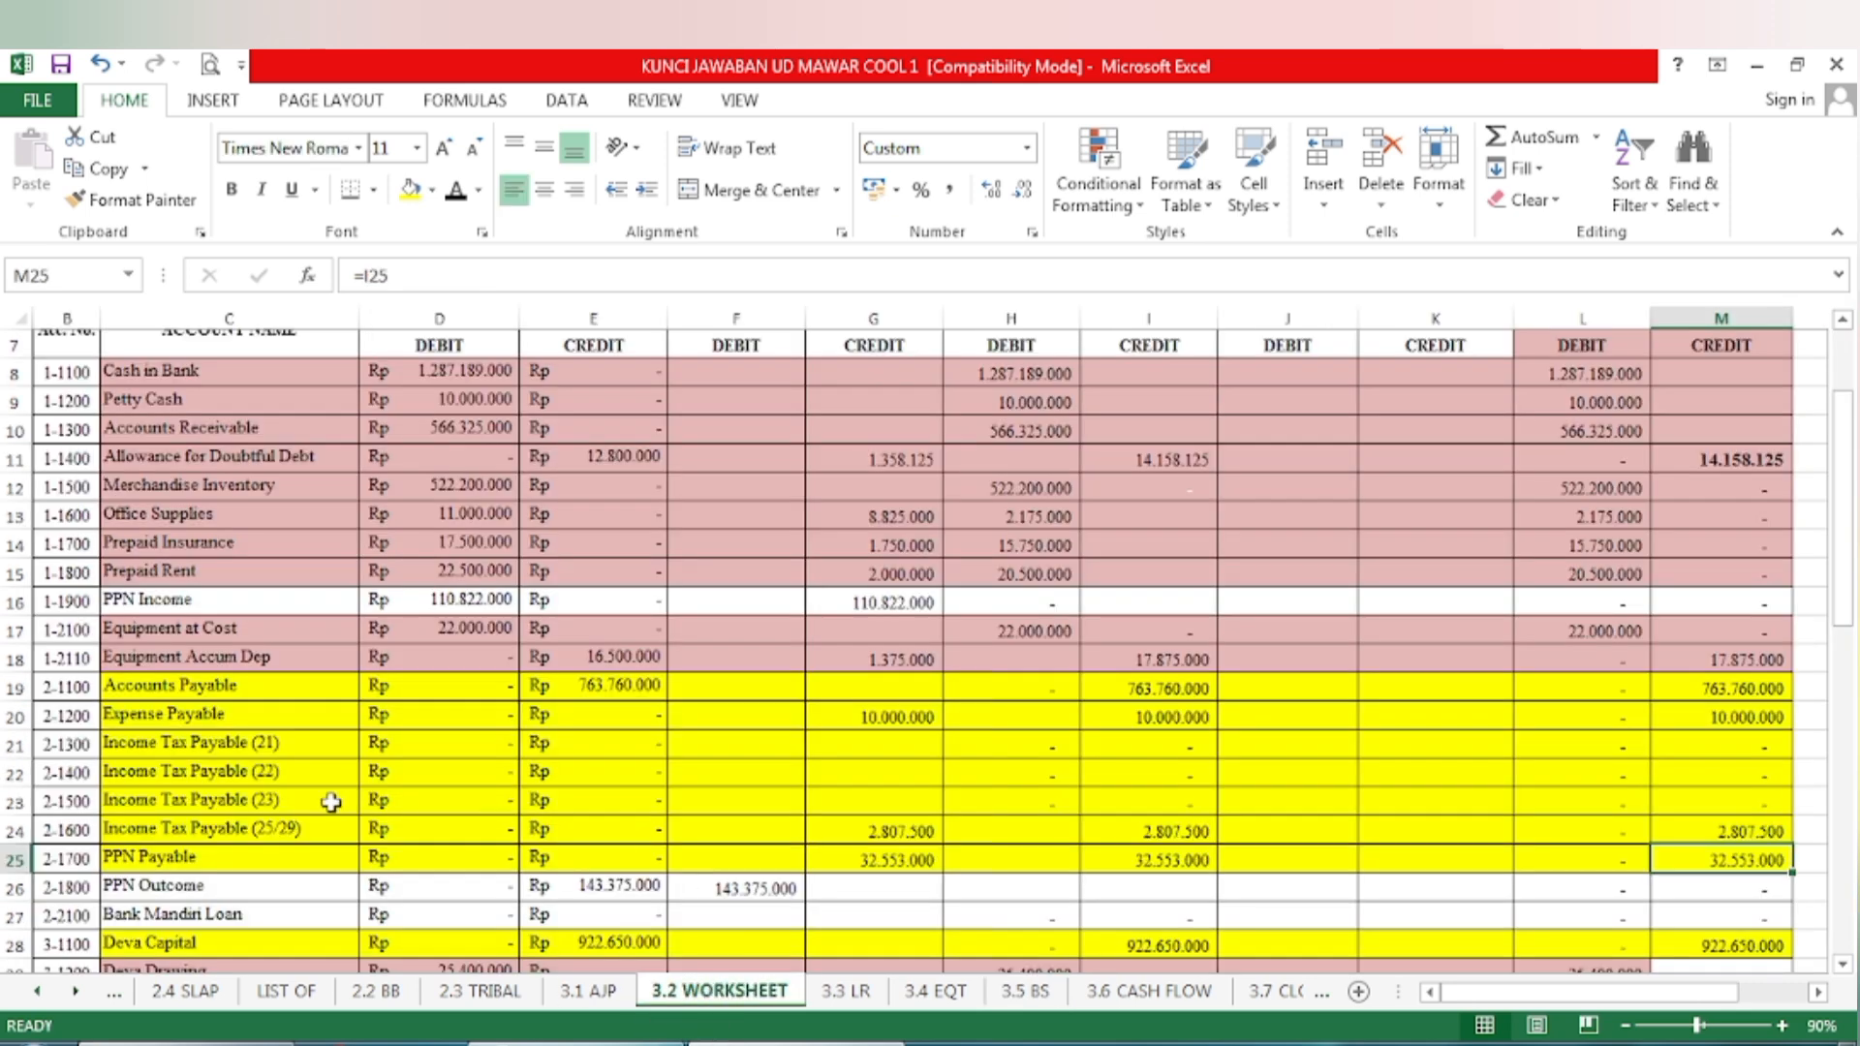
scroll(194, 824, "down", 1)
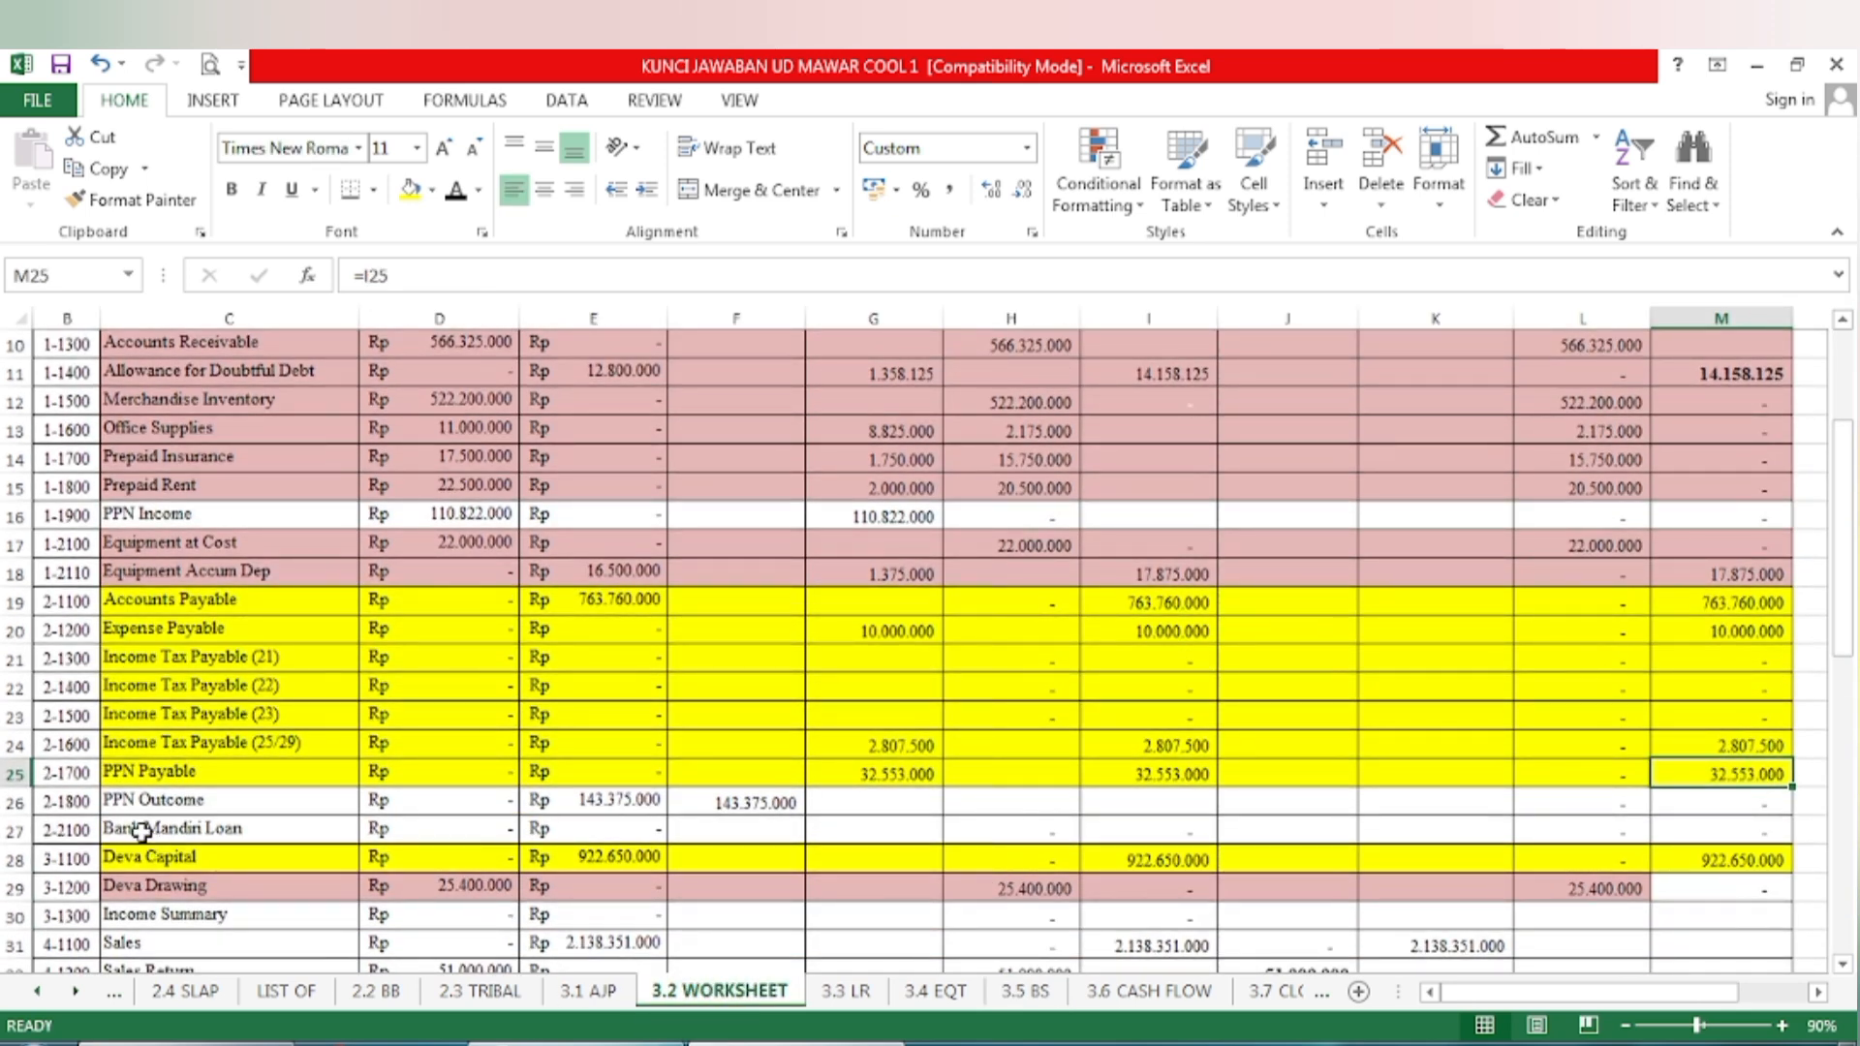
left_click_drag(143, 831, 1735, 830)
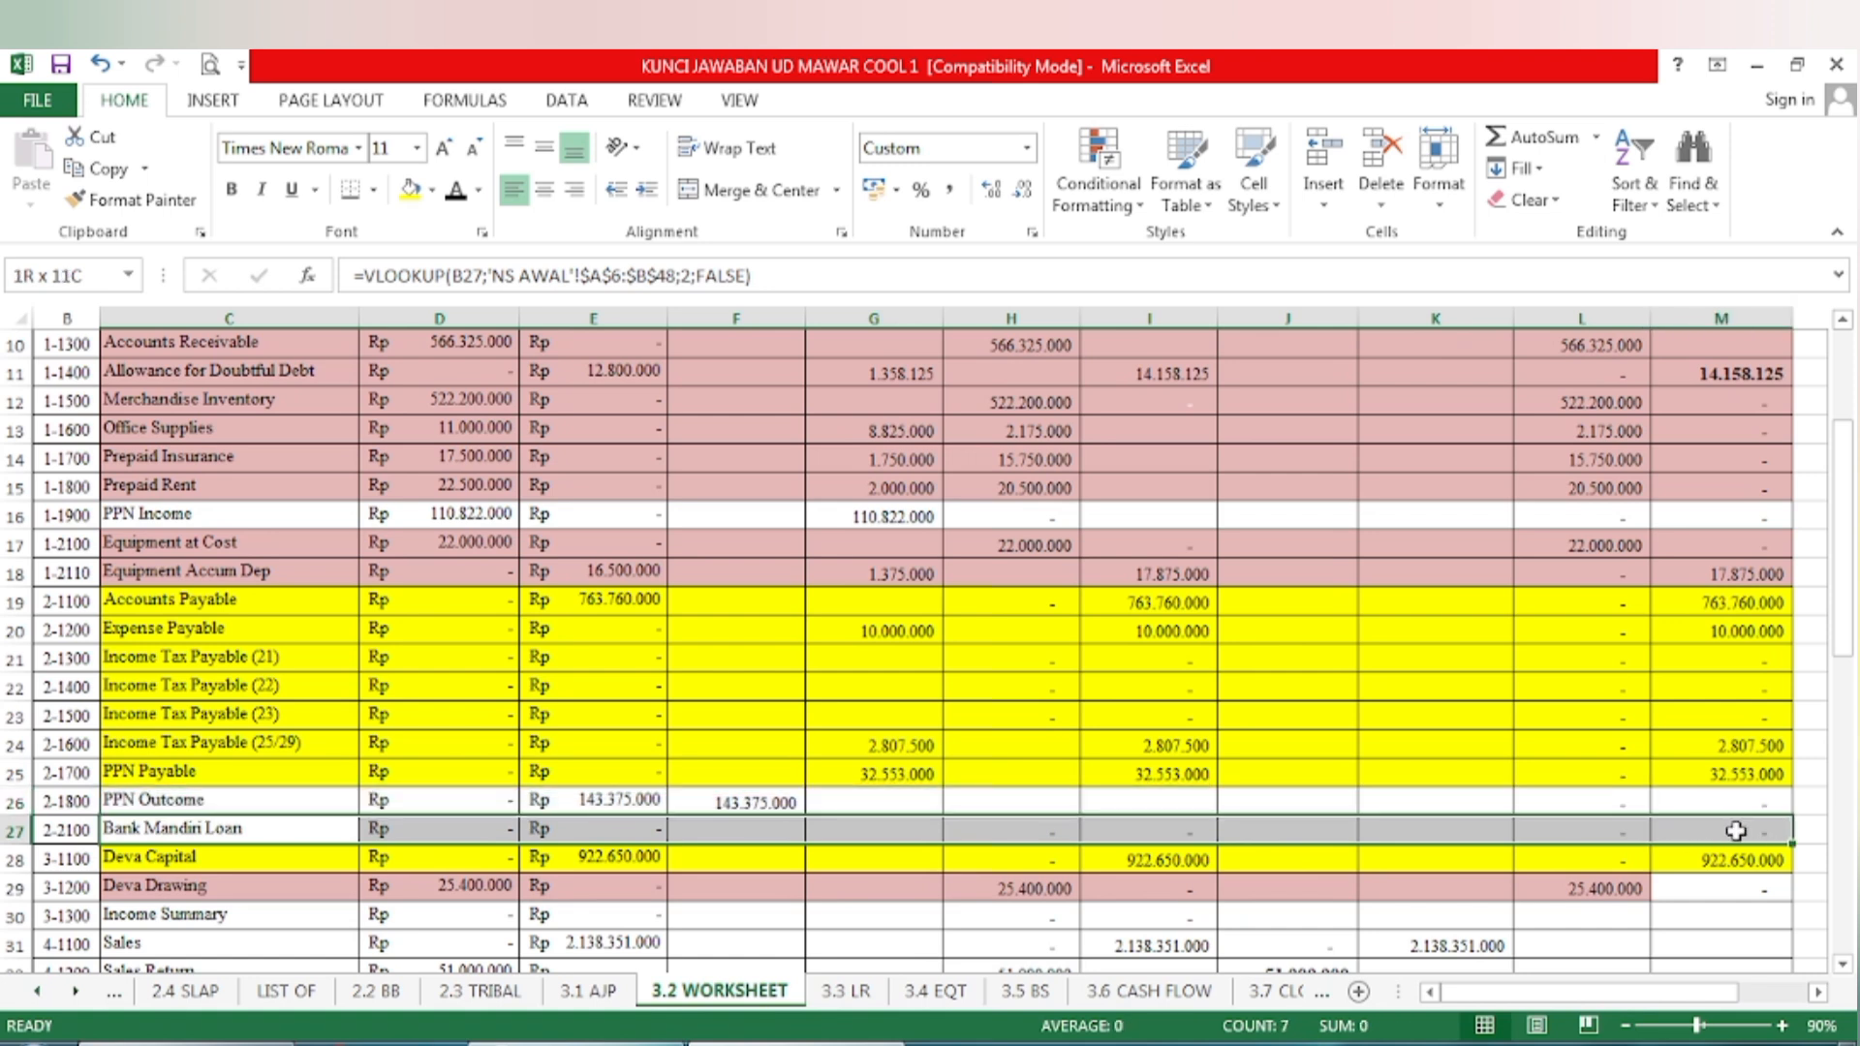
left_click(412, 190)
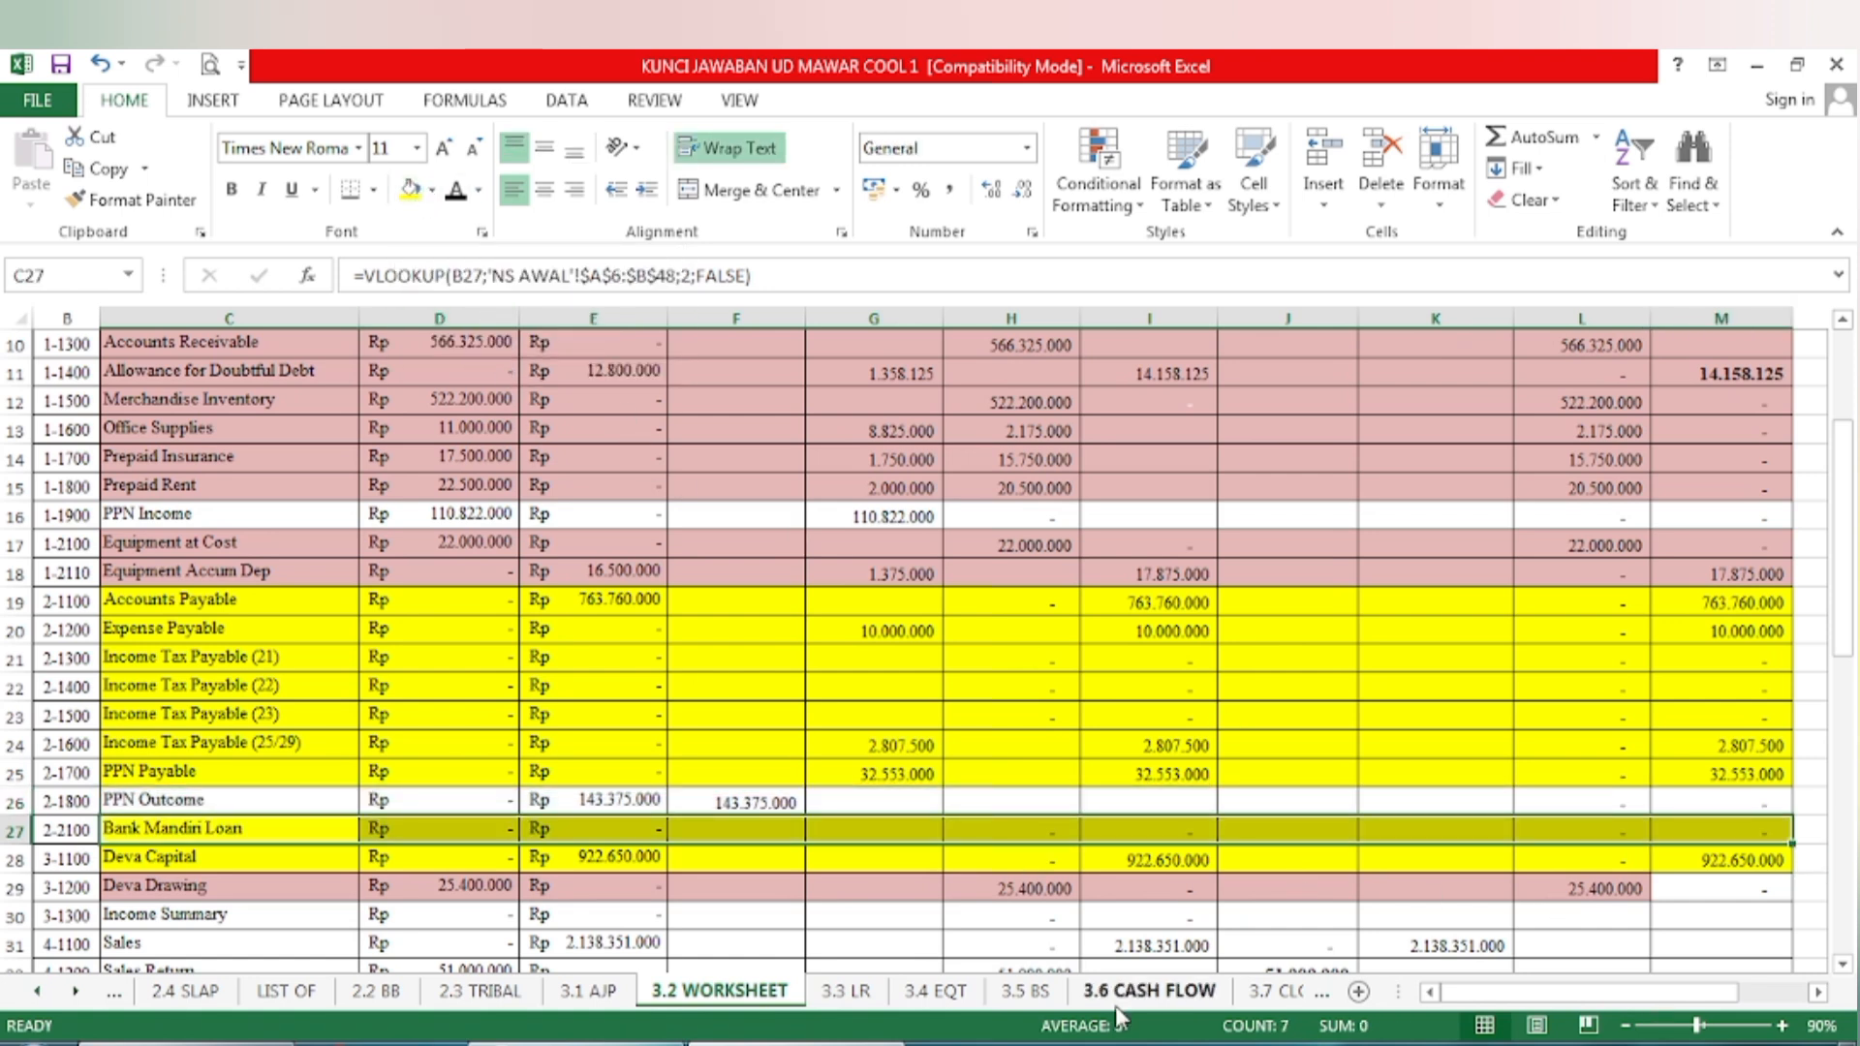
On the 3.5 BS sheet, set black text for the Bank Mandiri Loan amount and the Total Long Term Liability amount below it
left_click(1019, 992)
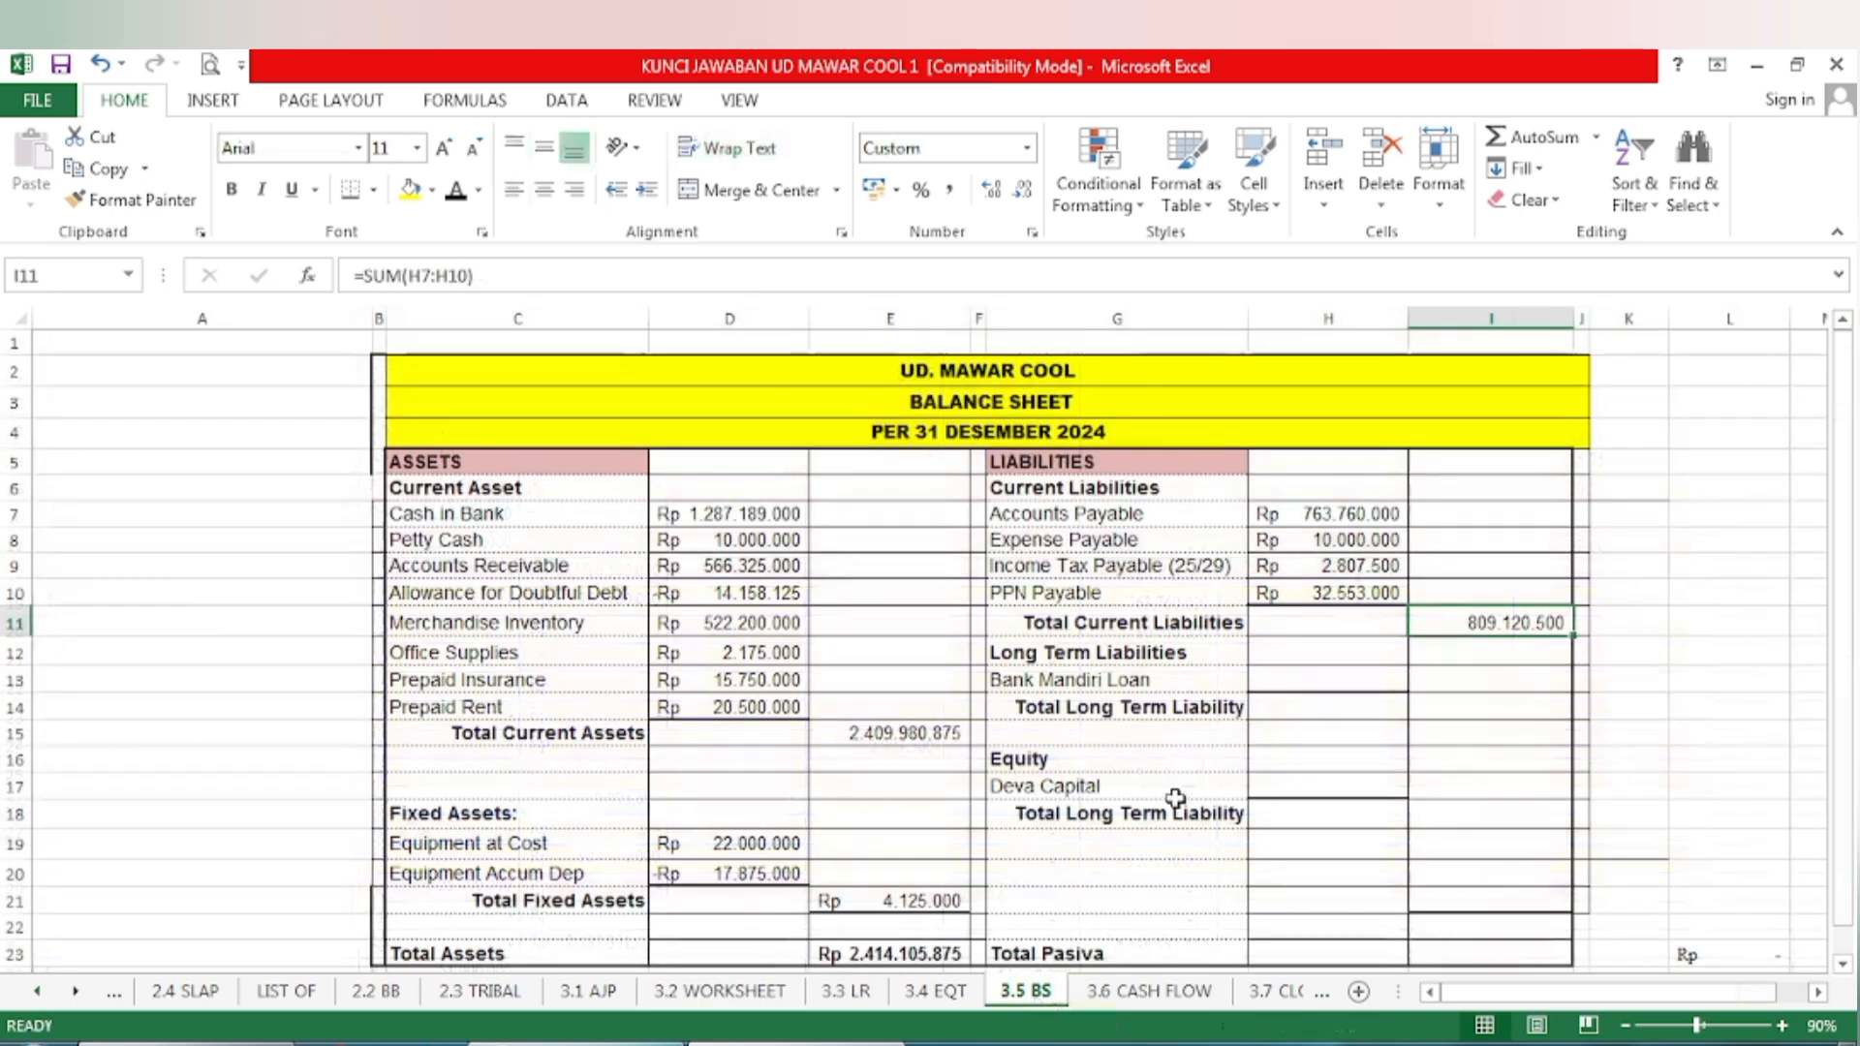
left_click(1316, 683)
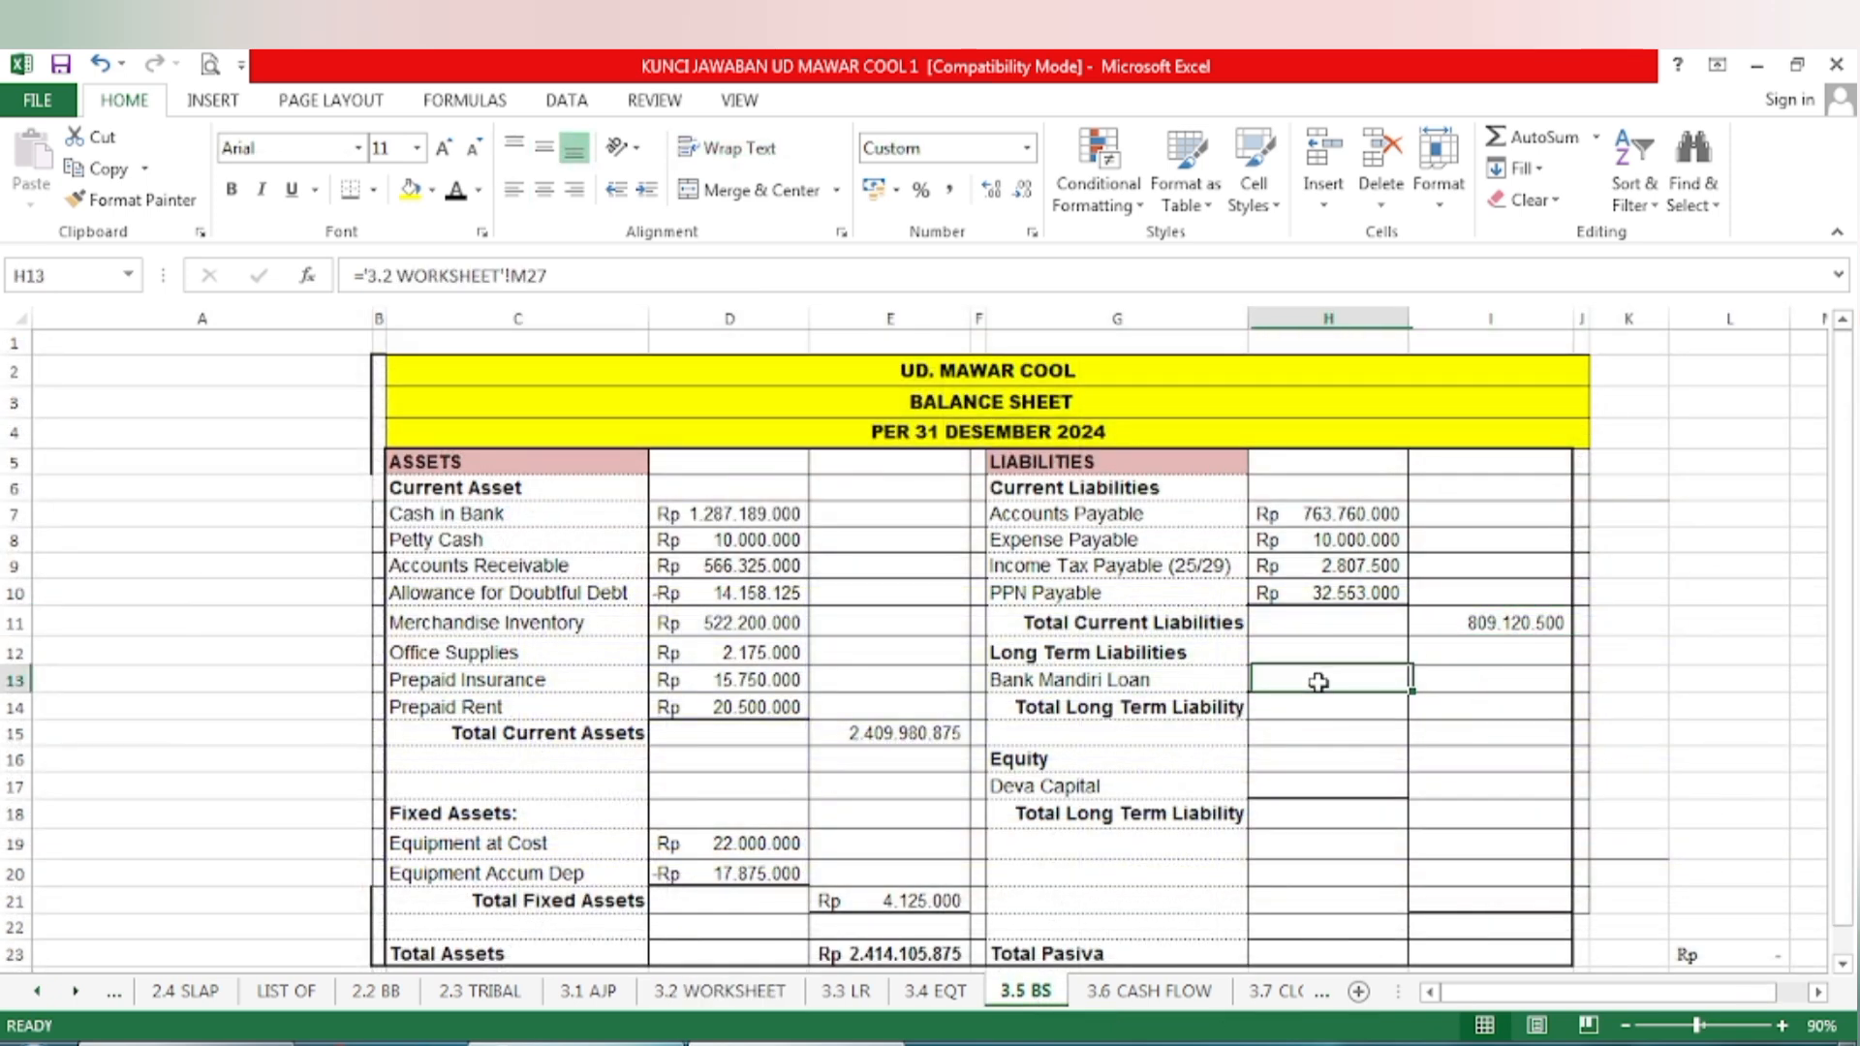
left_click(463, 198)
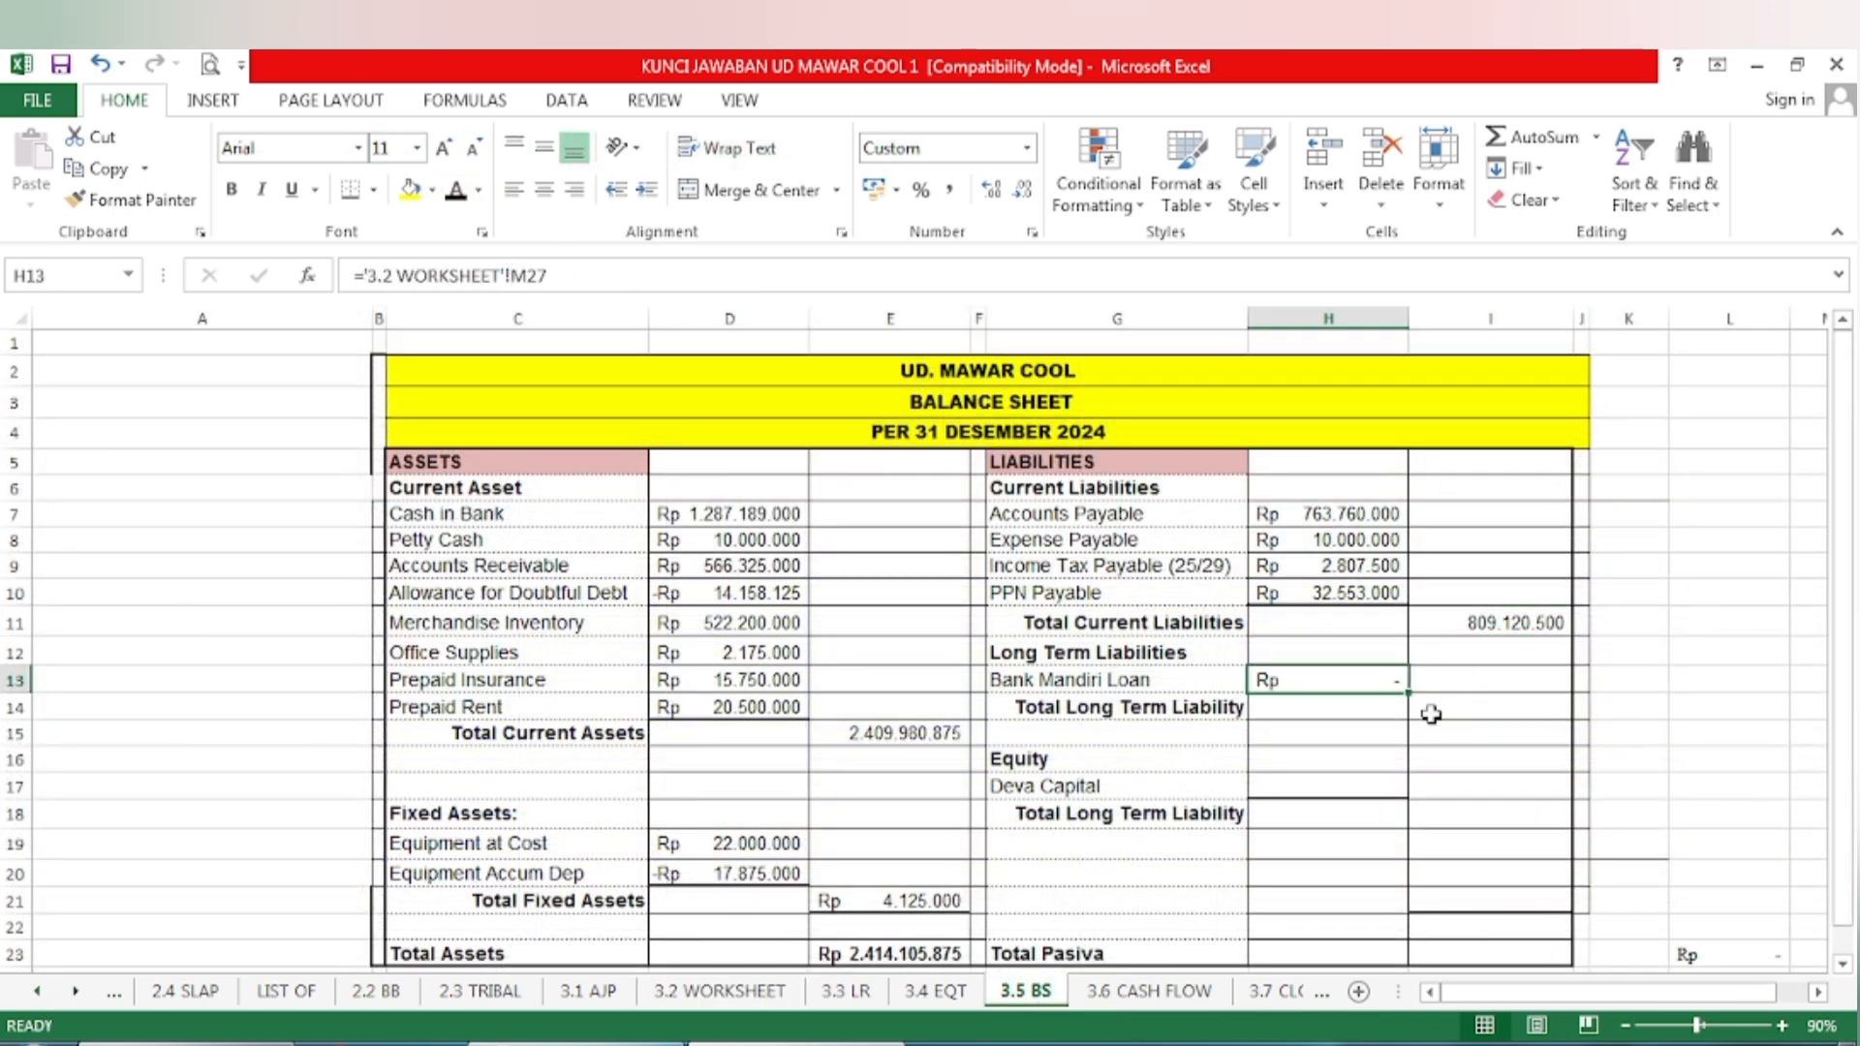
left_click(1515, 708)
left_click(455, 190)
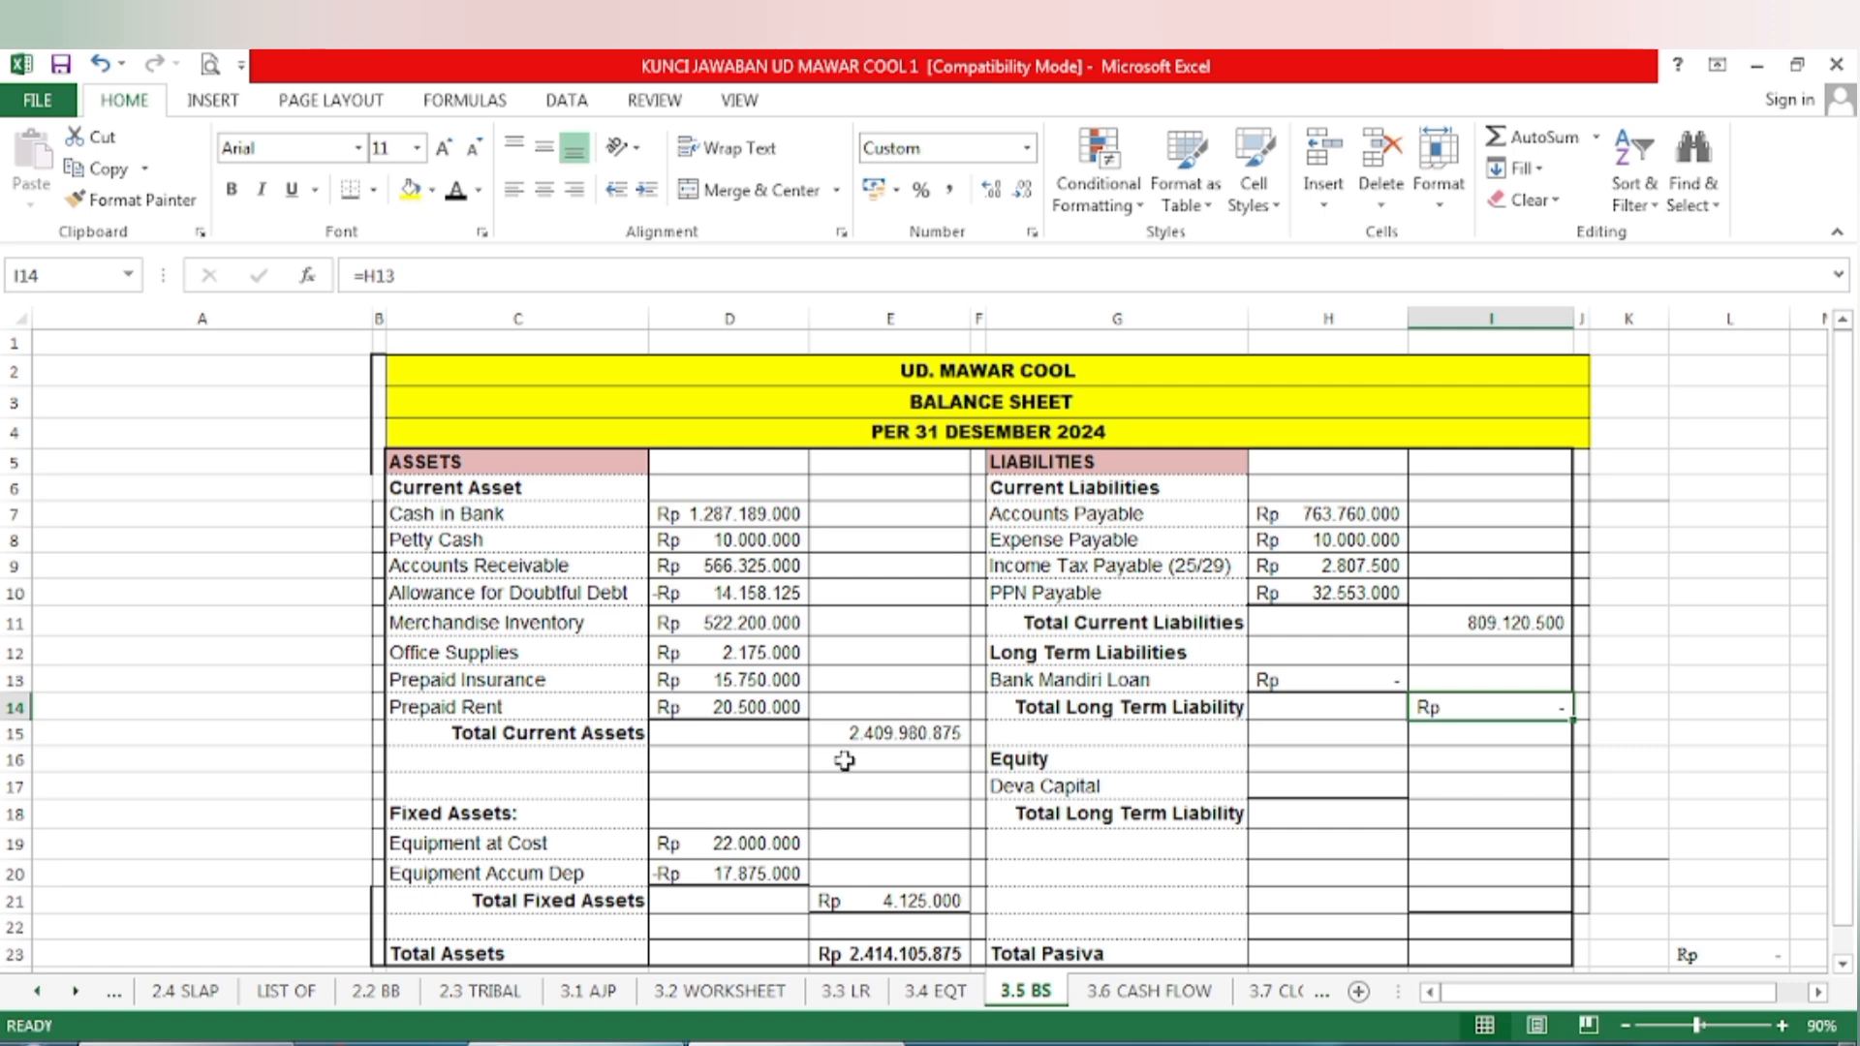
On the 3.4 EQT sheet, shade the owner's capital amount per 31 Desember 2024 yellow
left_click(944, 994)
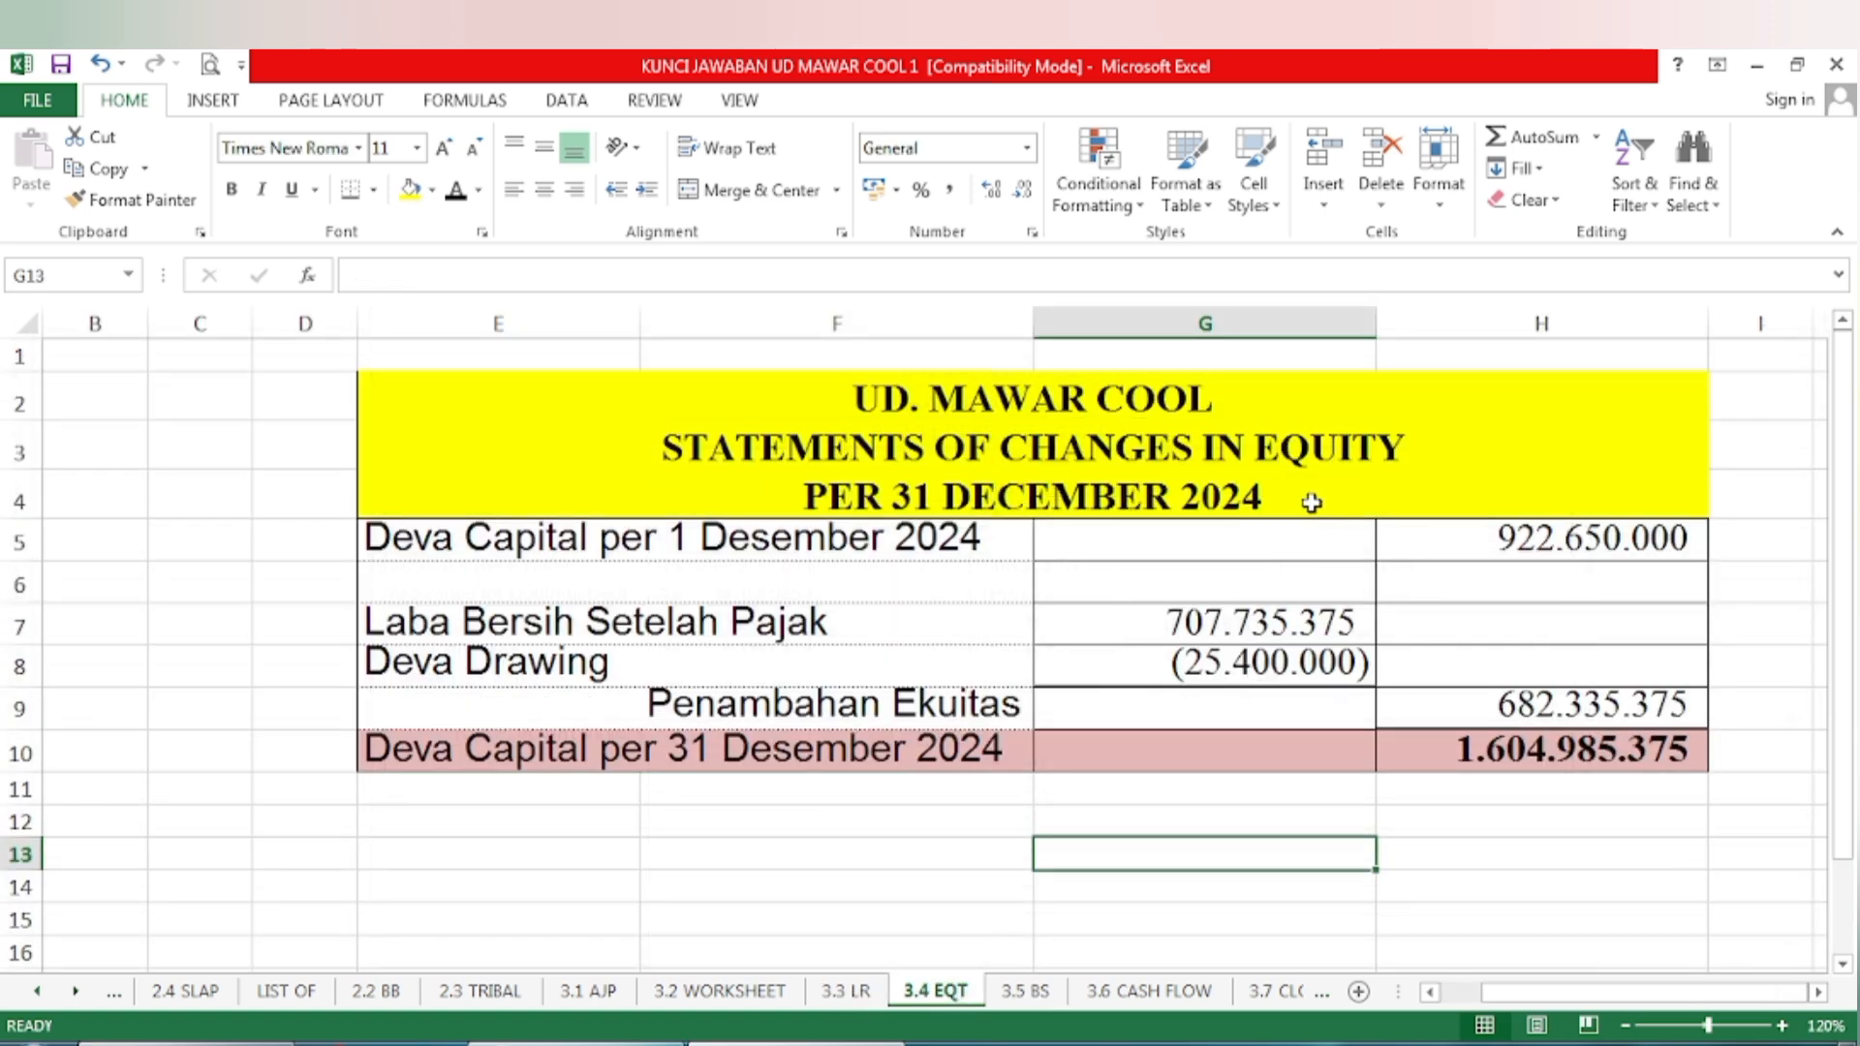
left_click(1383, 746)
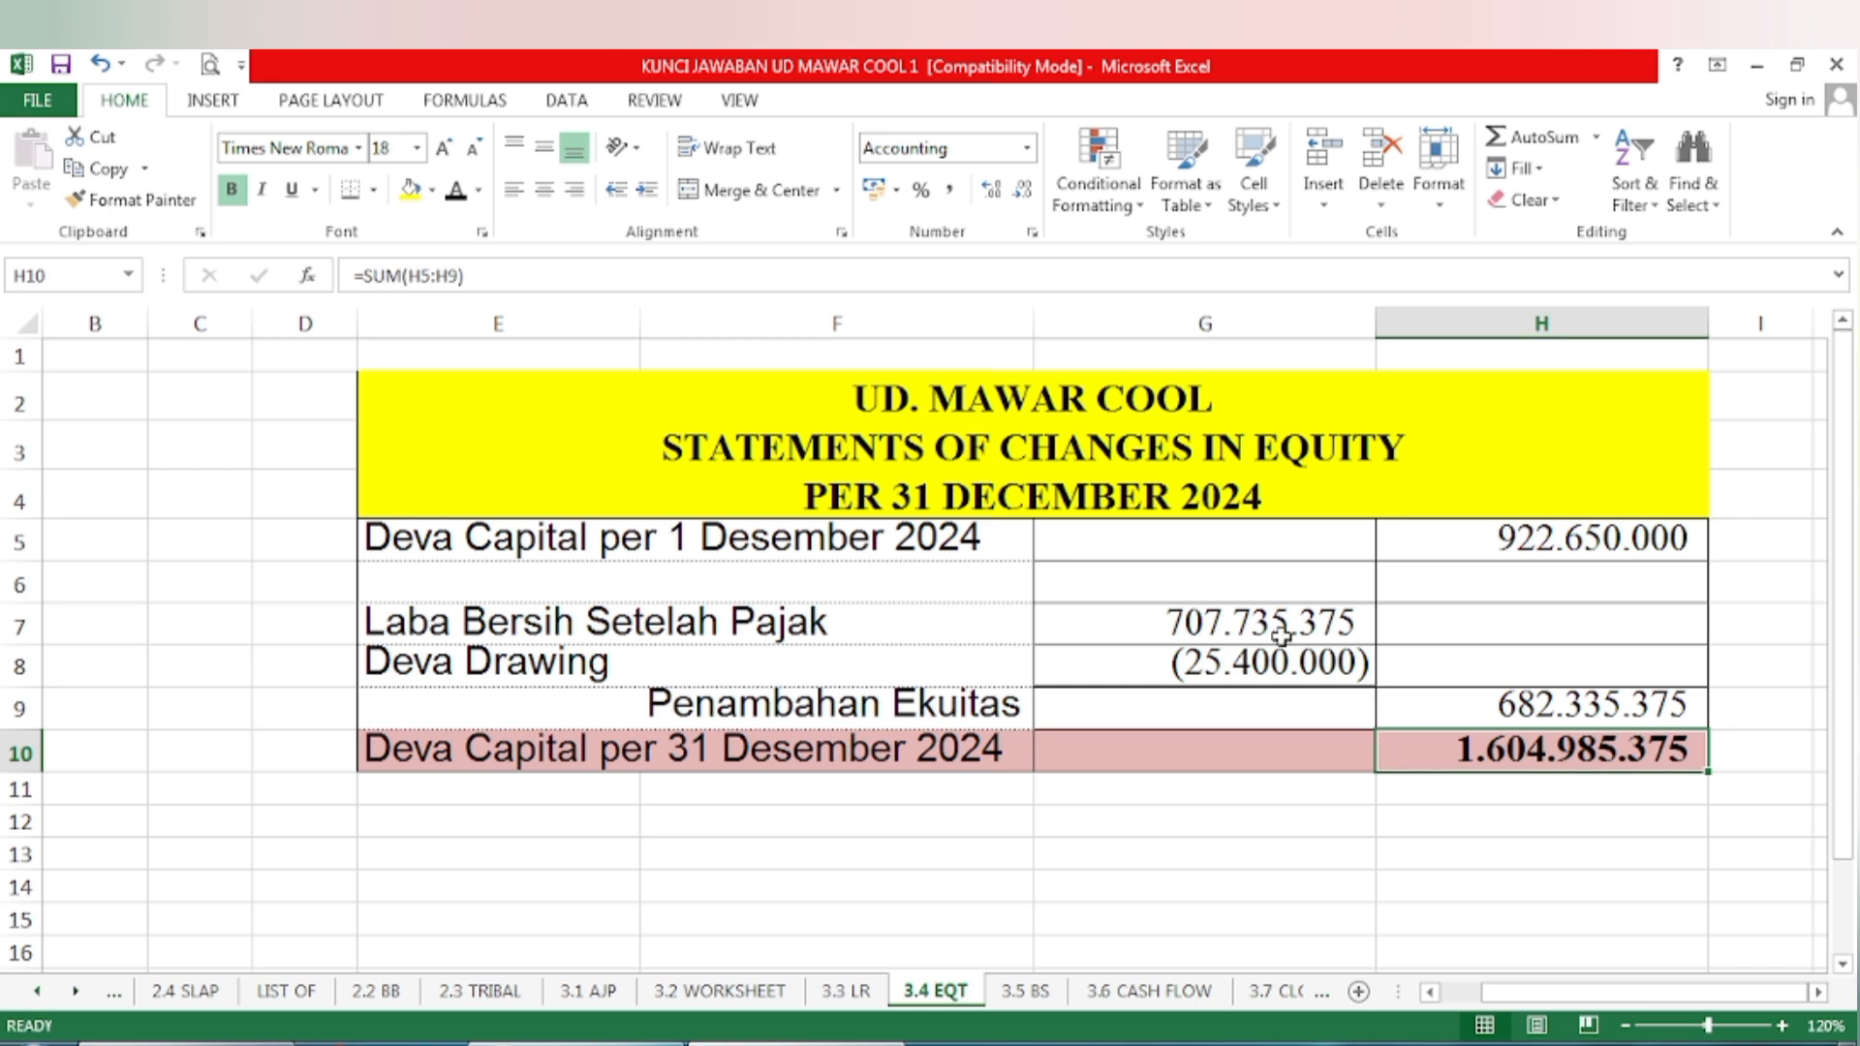
left_click(410, 188)
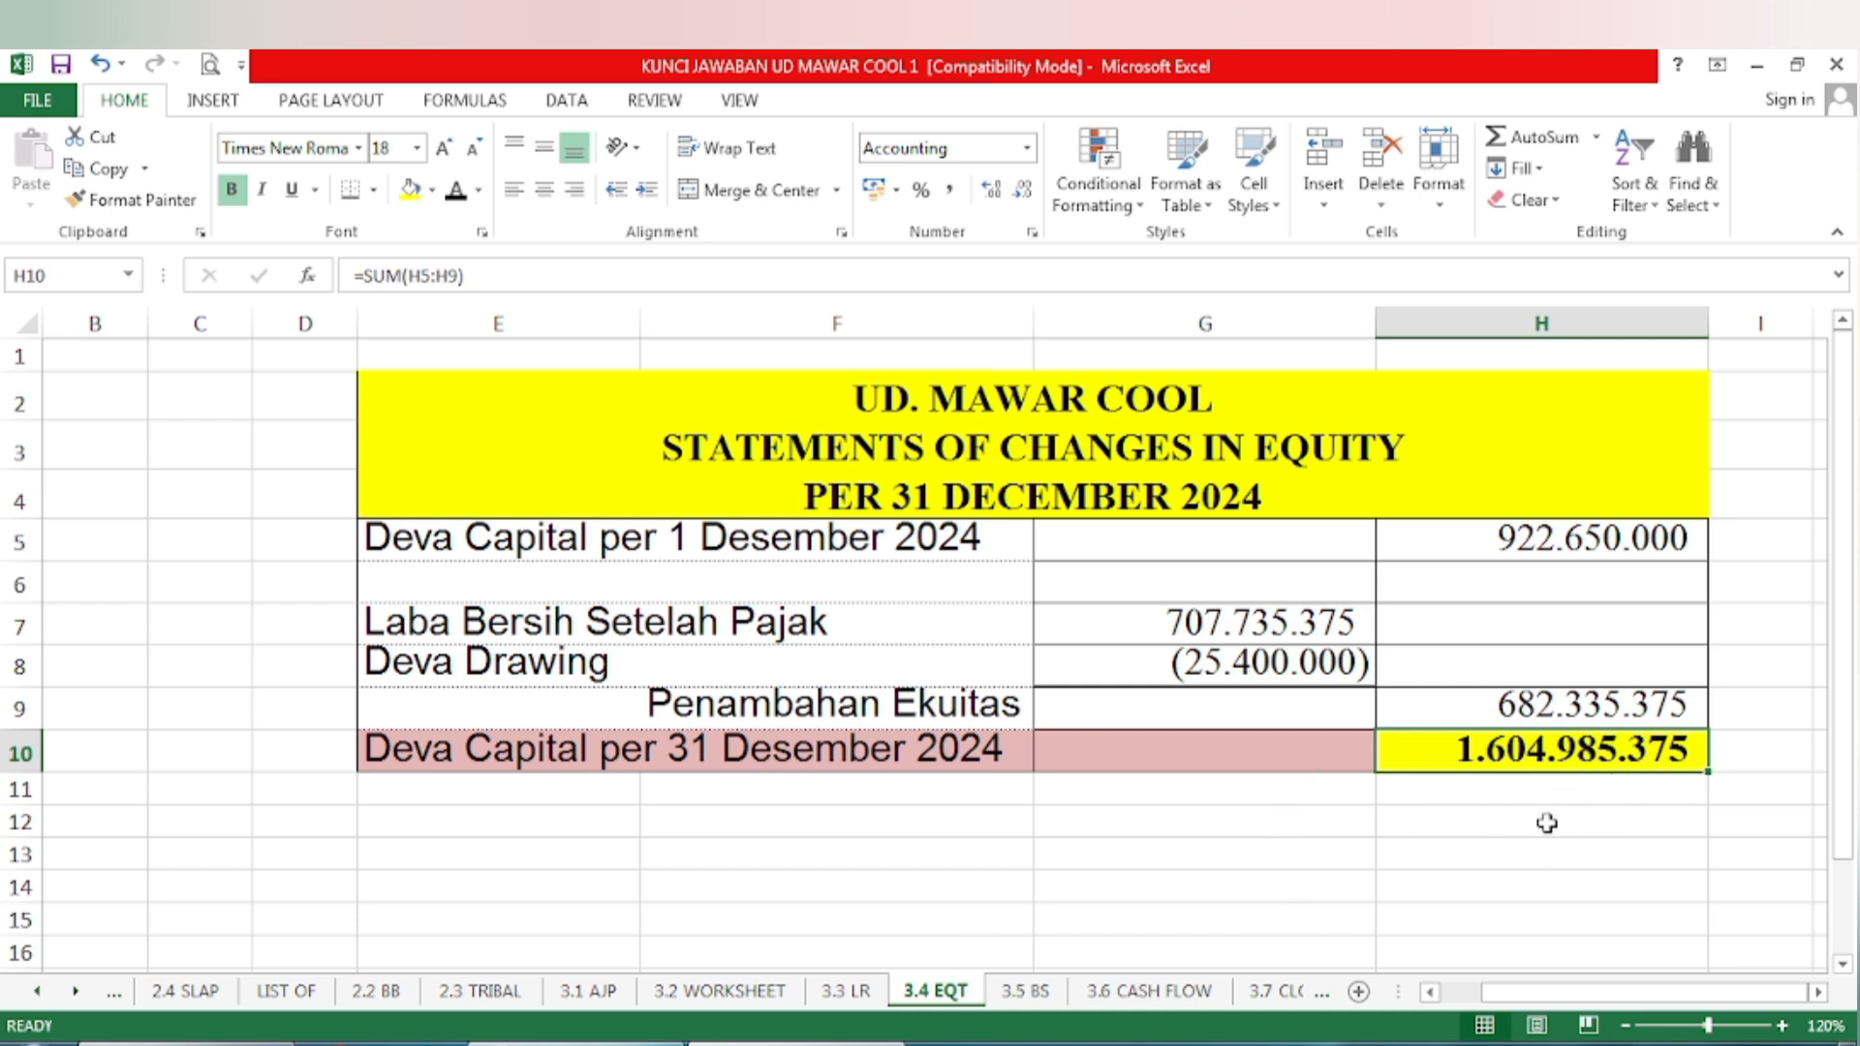
On the 3.5 BS sheet, set black text for the owner's capital amount and its total in the Equity section
left_click(1035, 992)
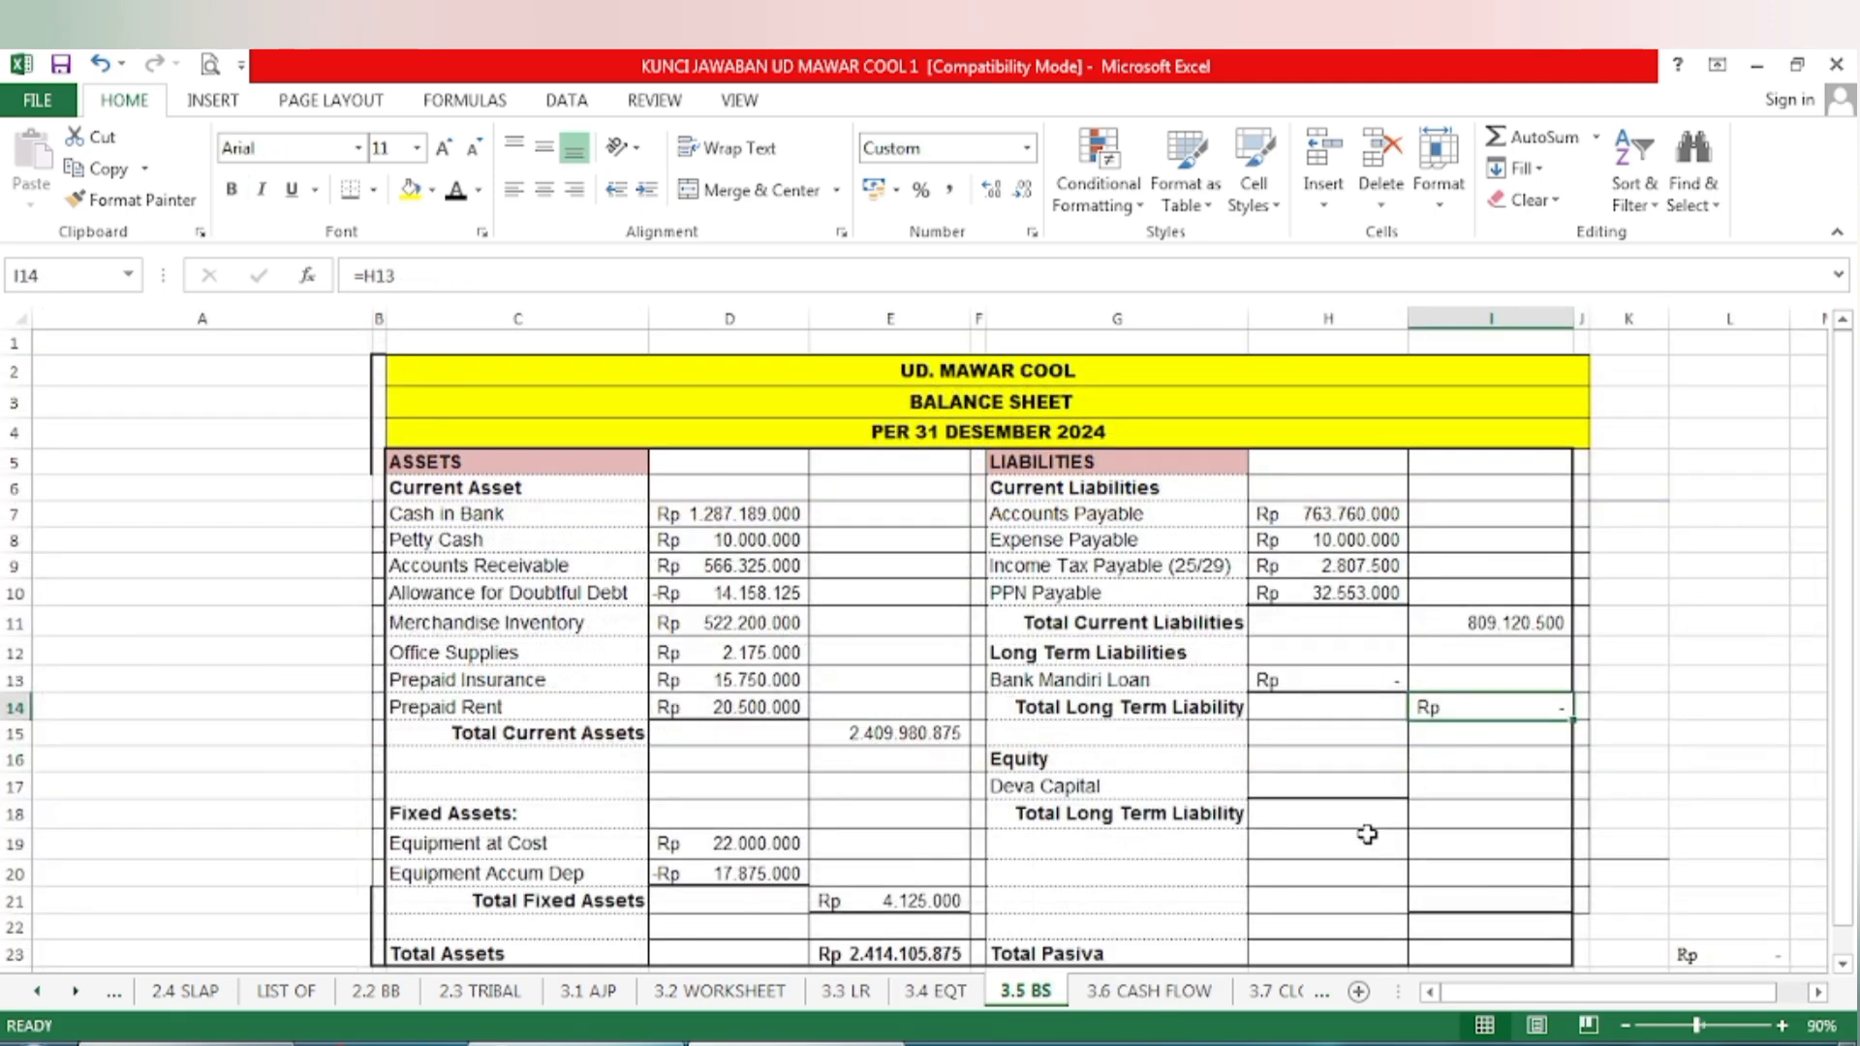
left_click(1355, 786)
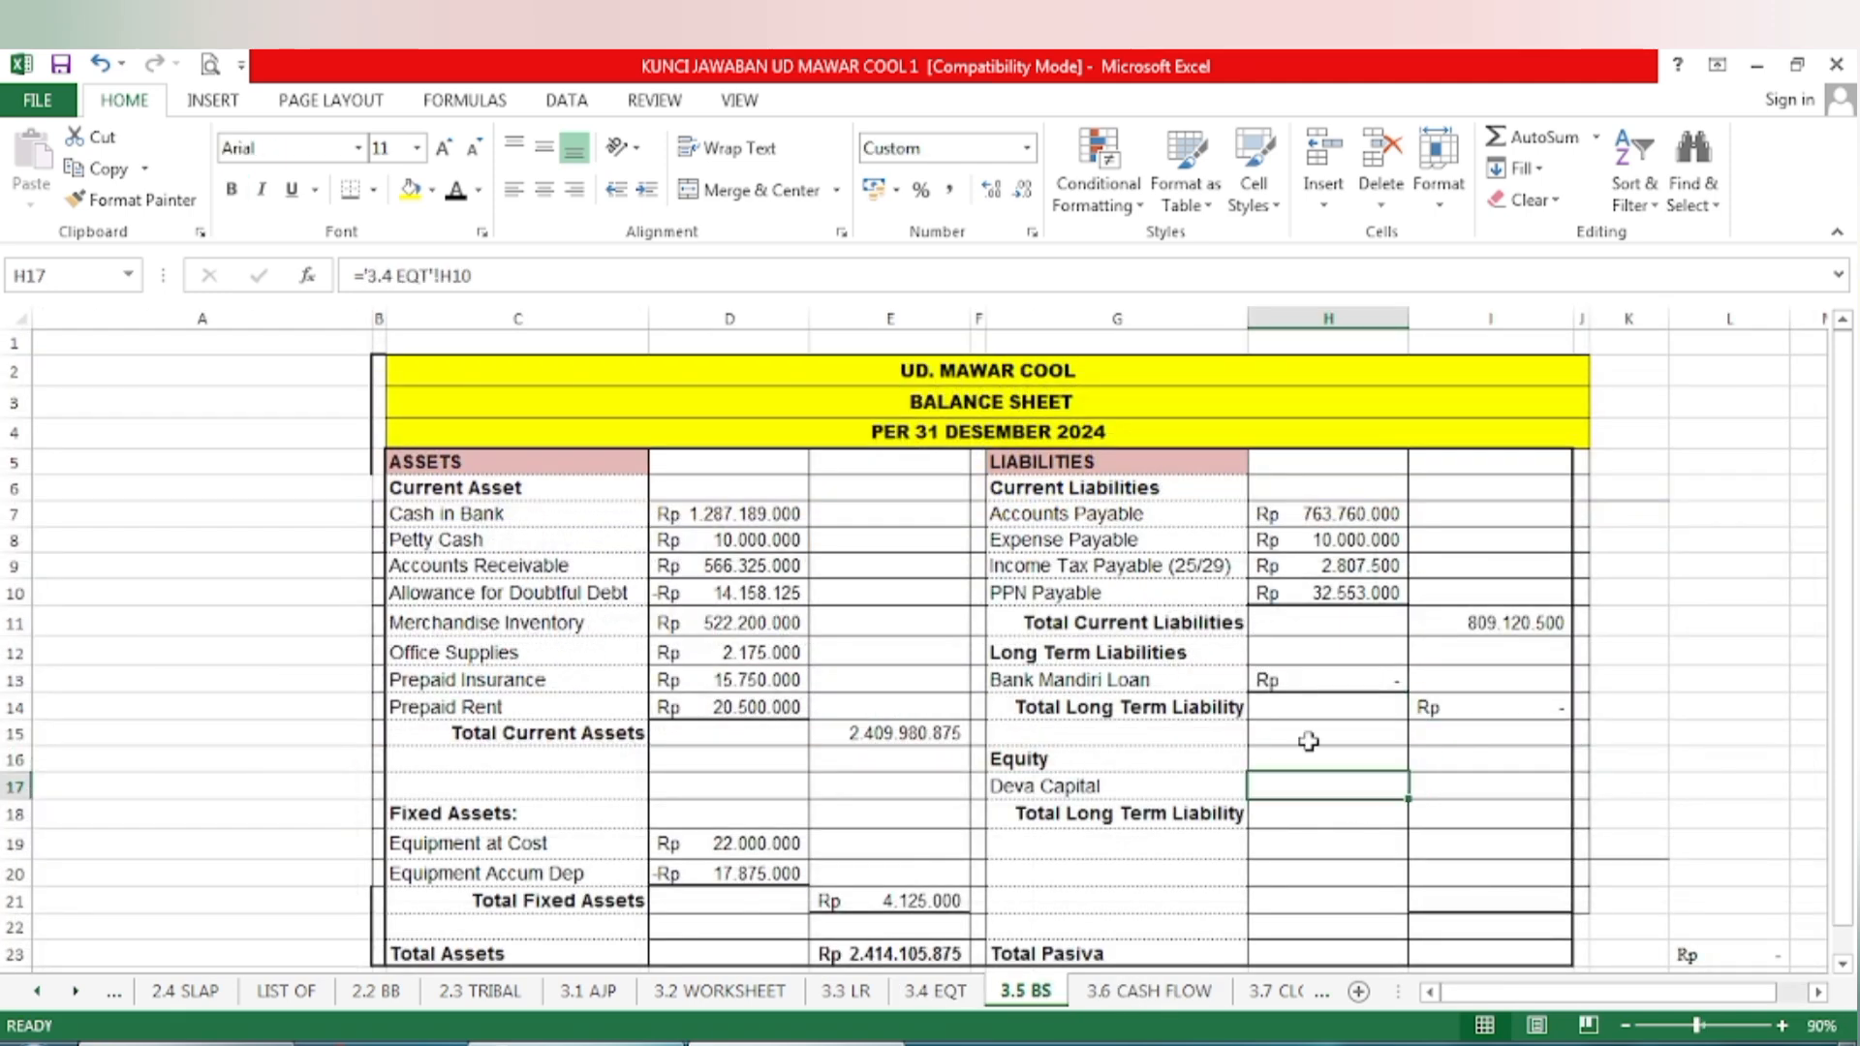
left_click(1446, 814)
left_click(479, 190)
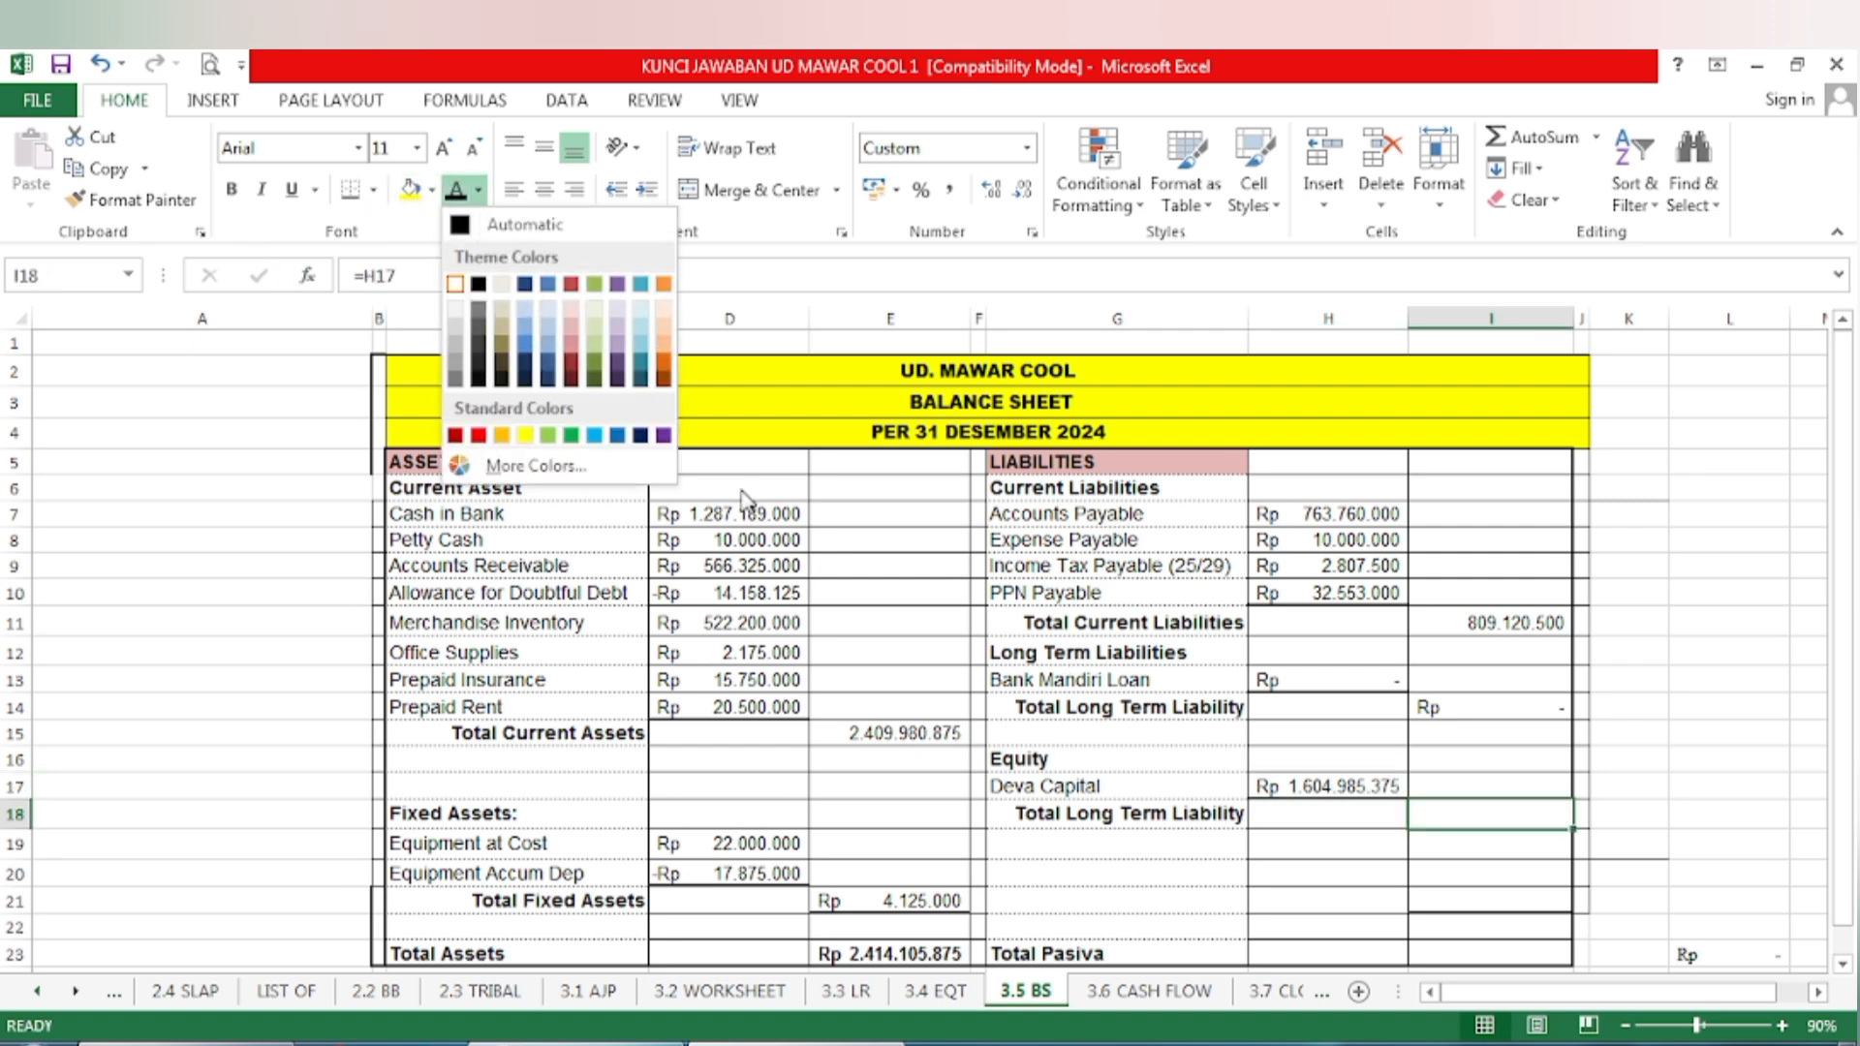
left_click(464, 223)
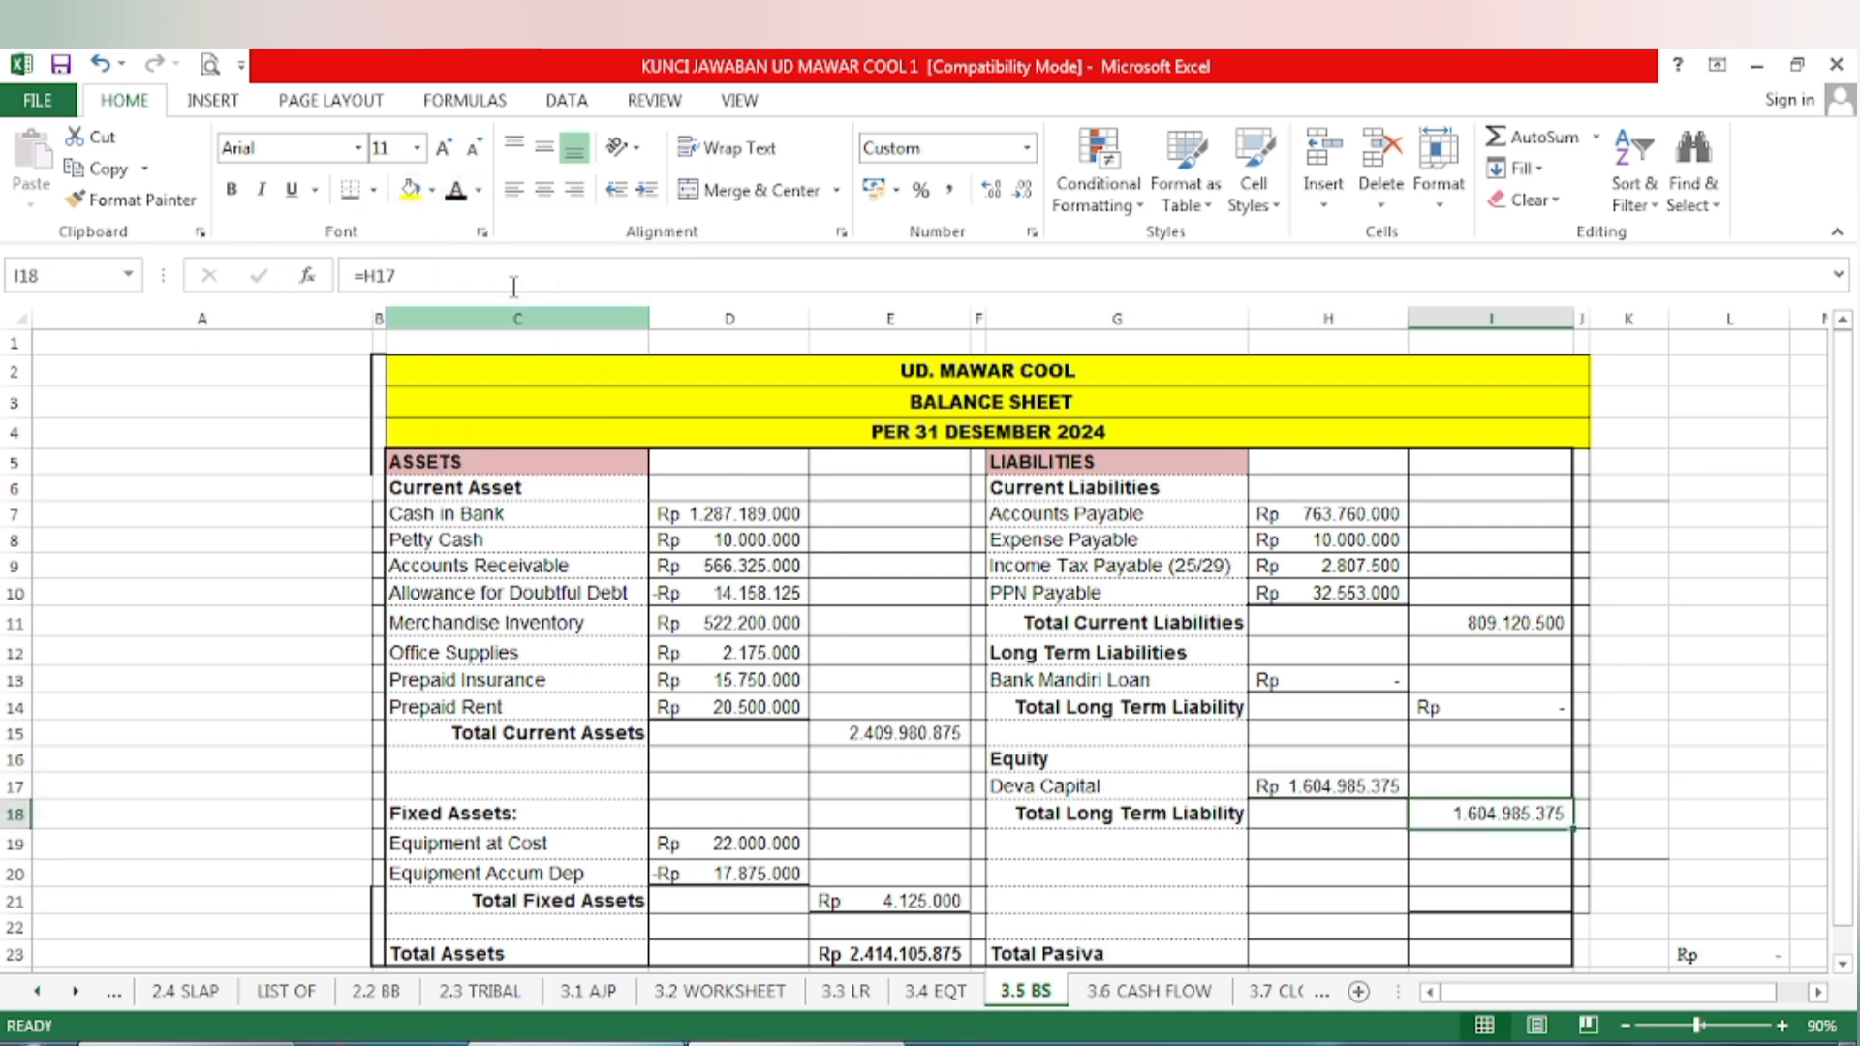
left_click(1353, 811)
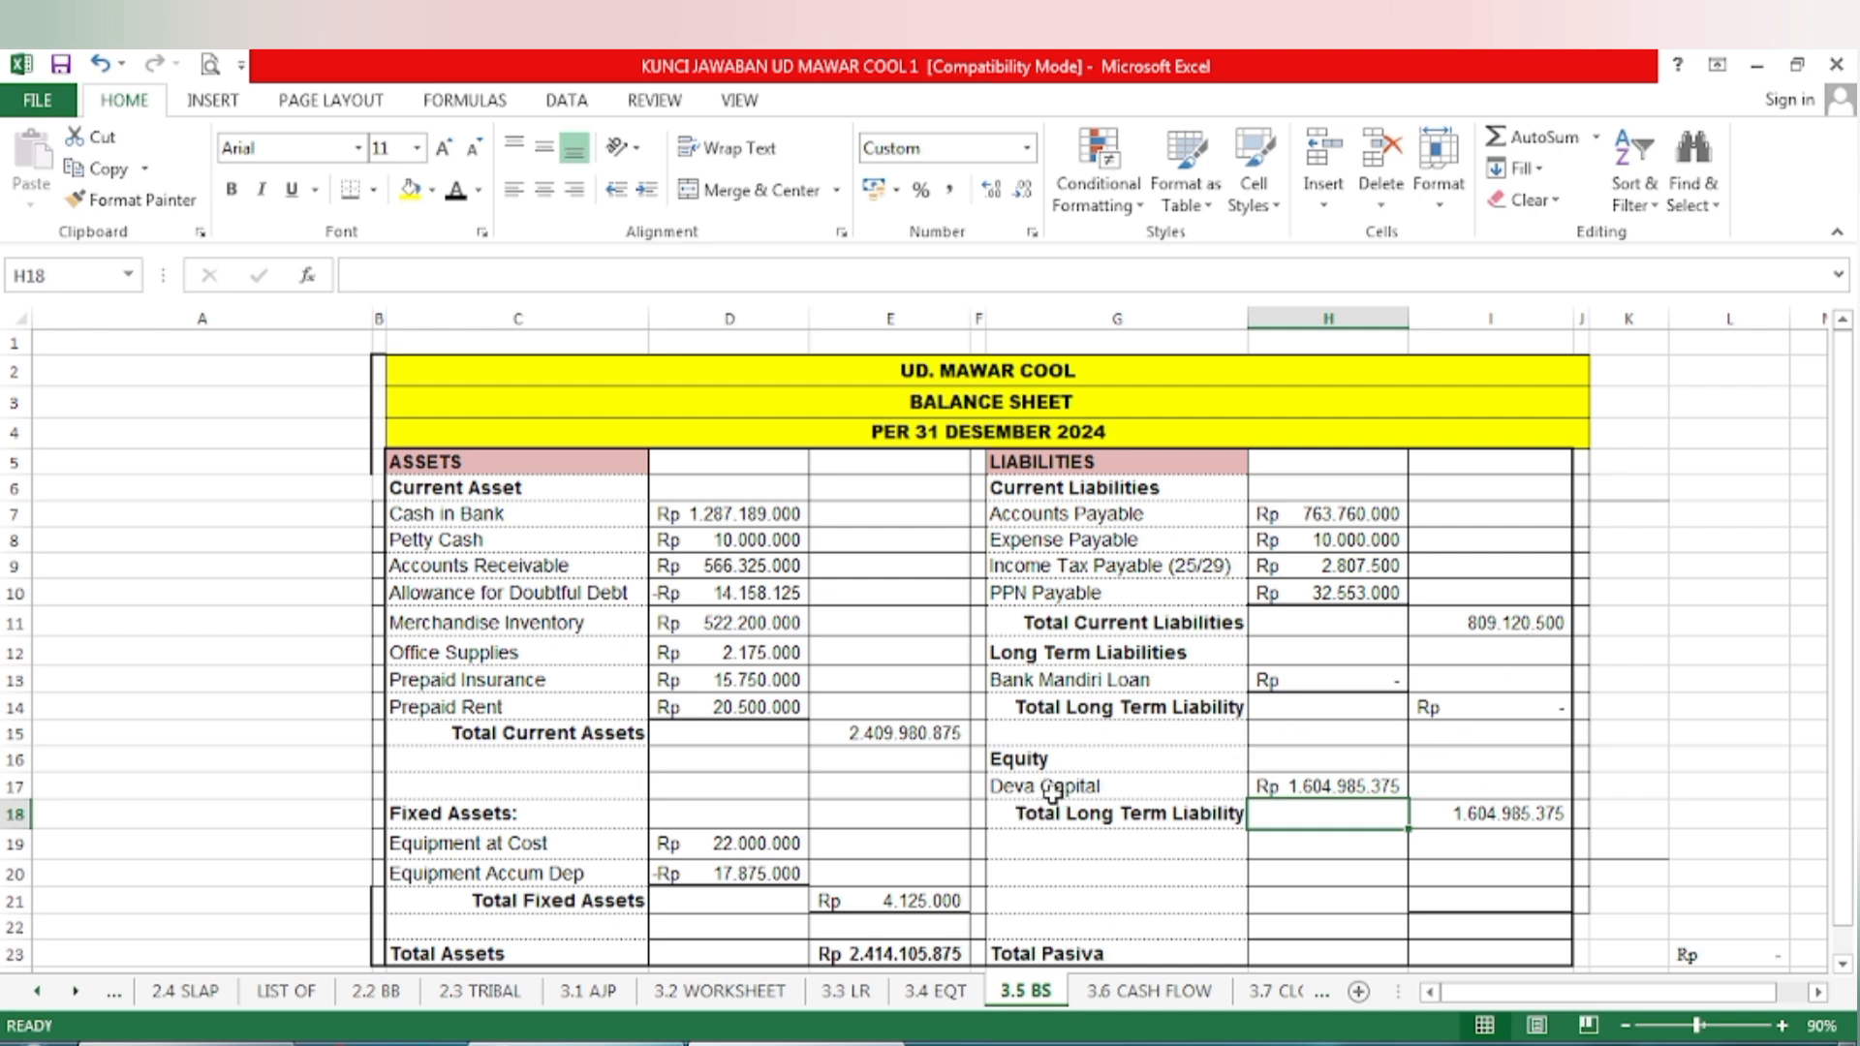
Set black text for the Total Pasiva amount and shade the whole Total Assets and Total Pasiva row yellow
left_click(1481, 952)
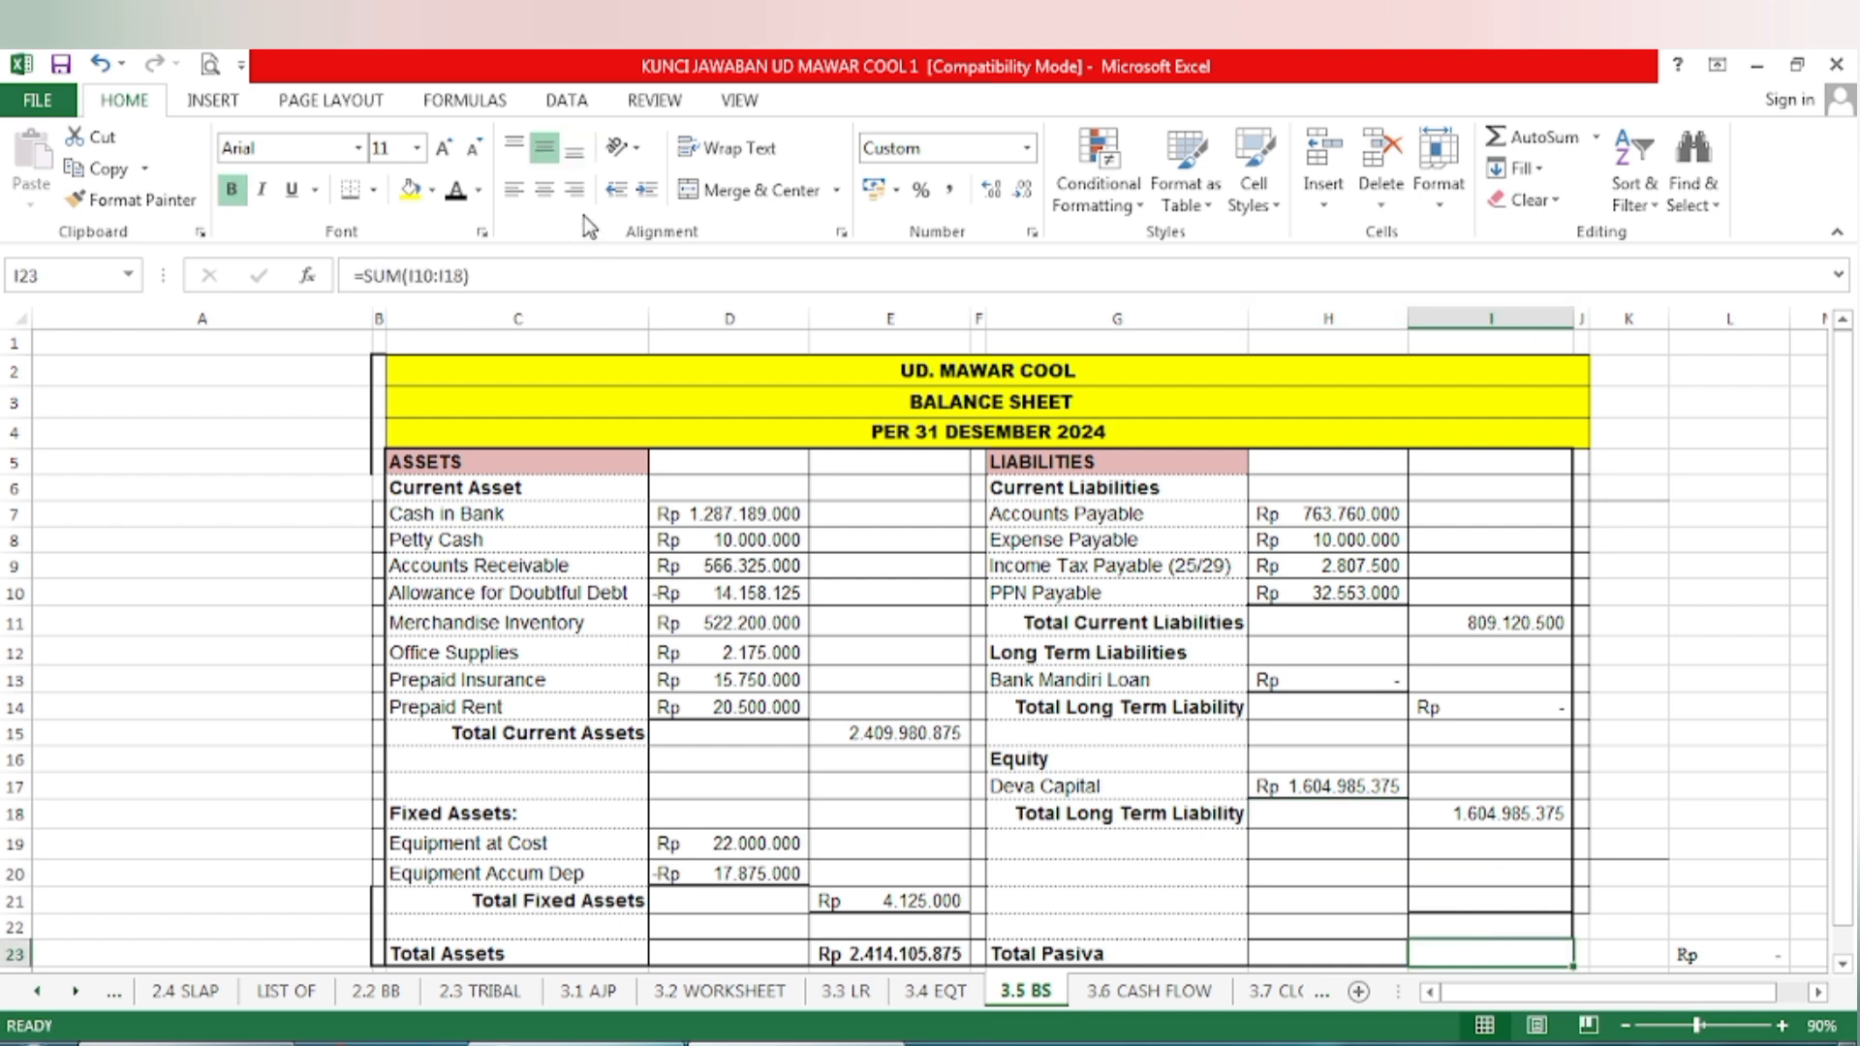
left_click(455, 189)
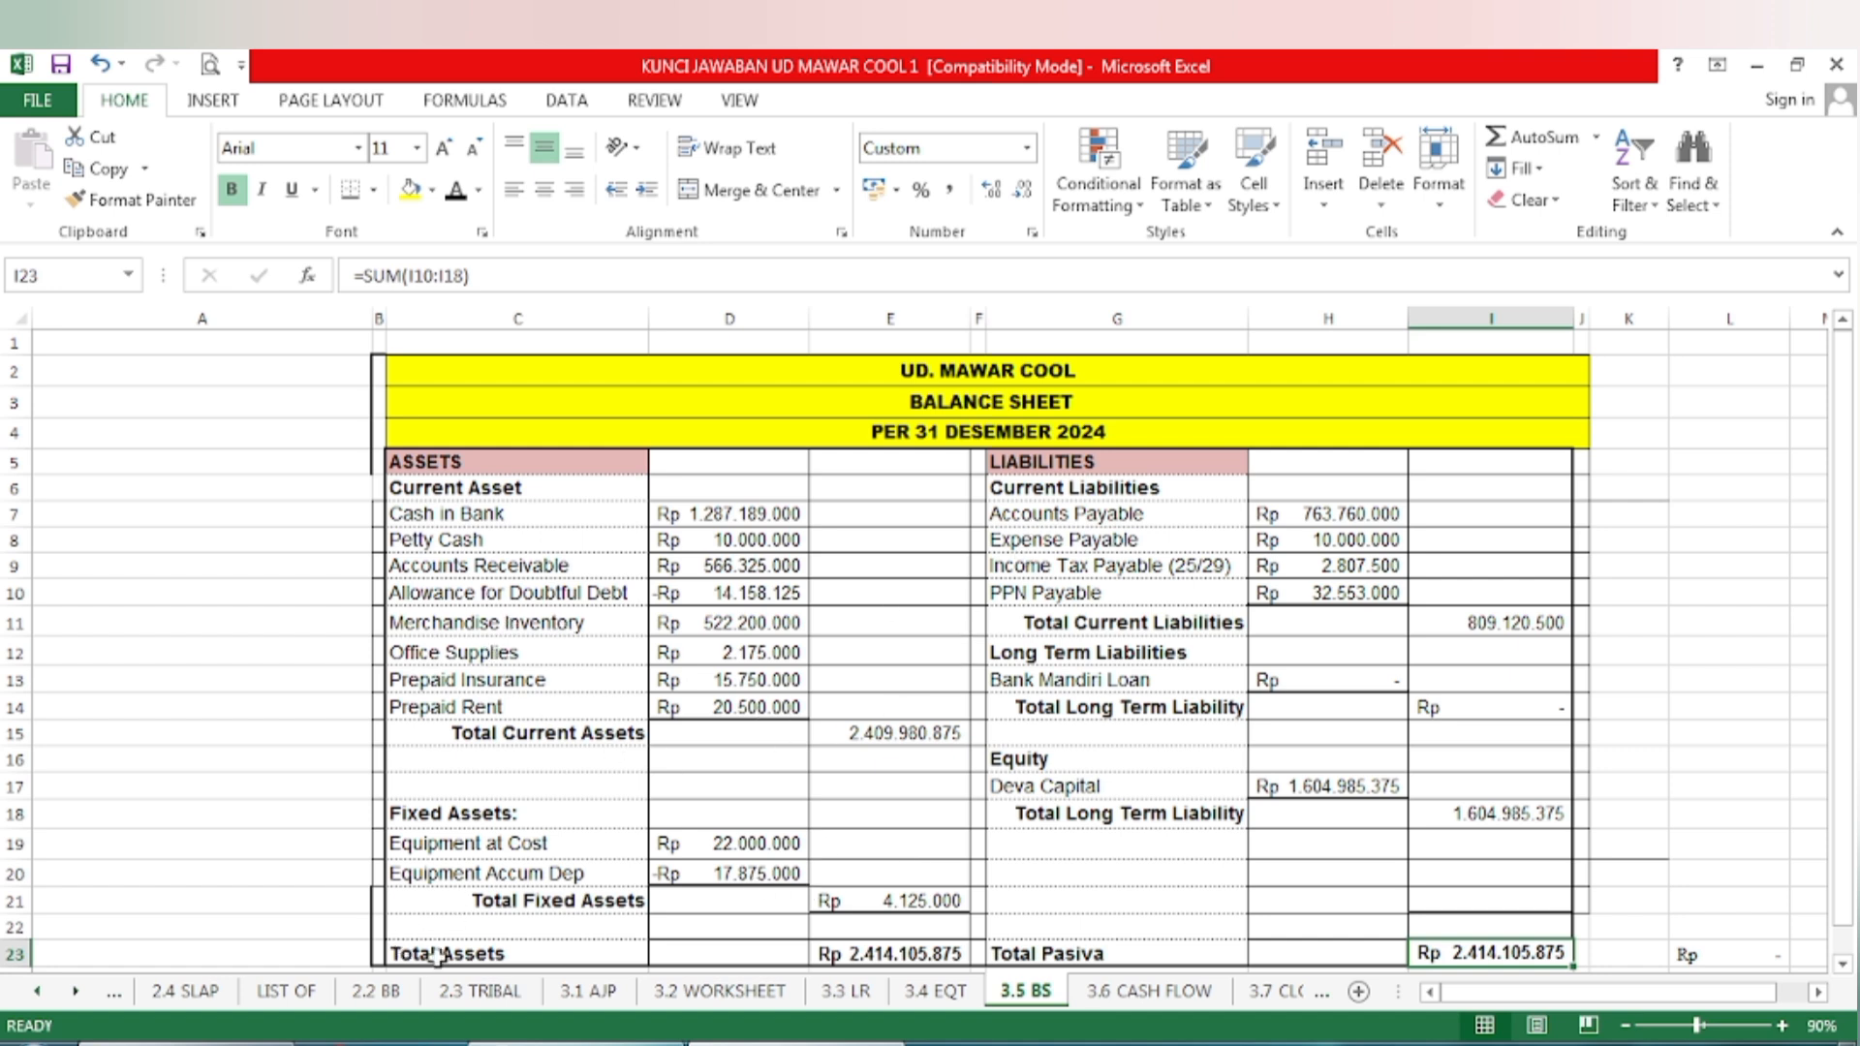
left_click_drag(438, 956, 1511, 957)
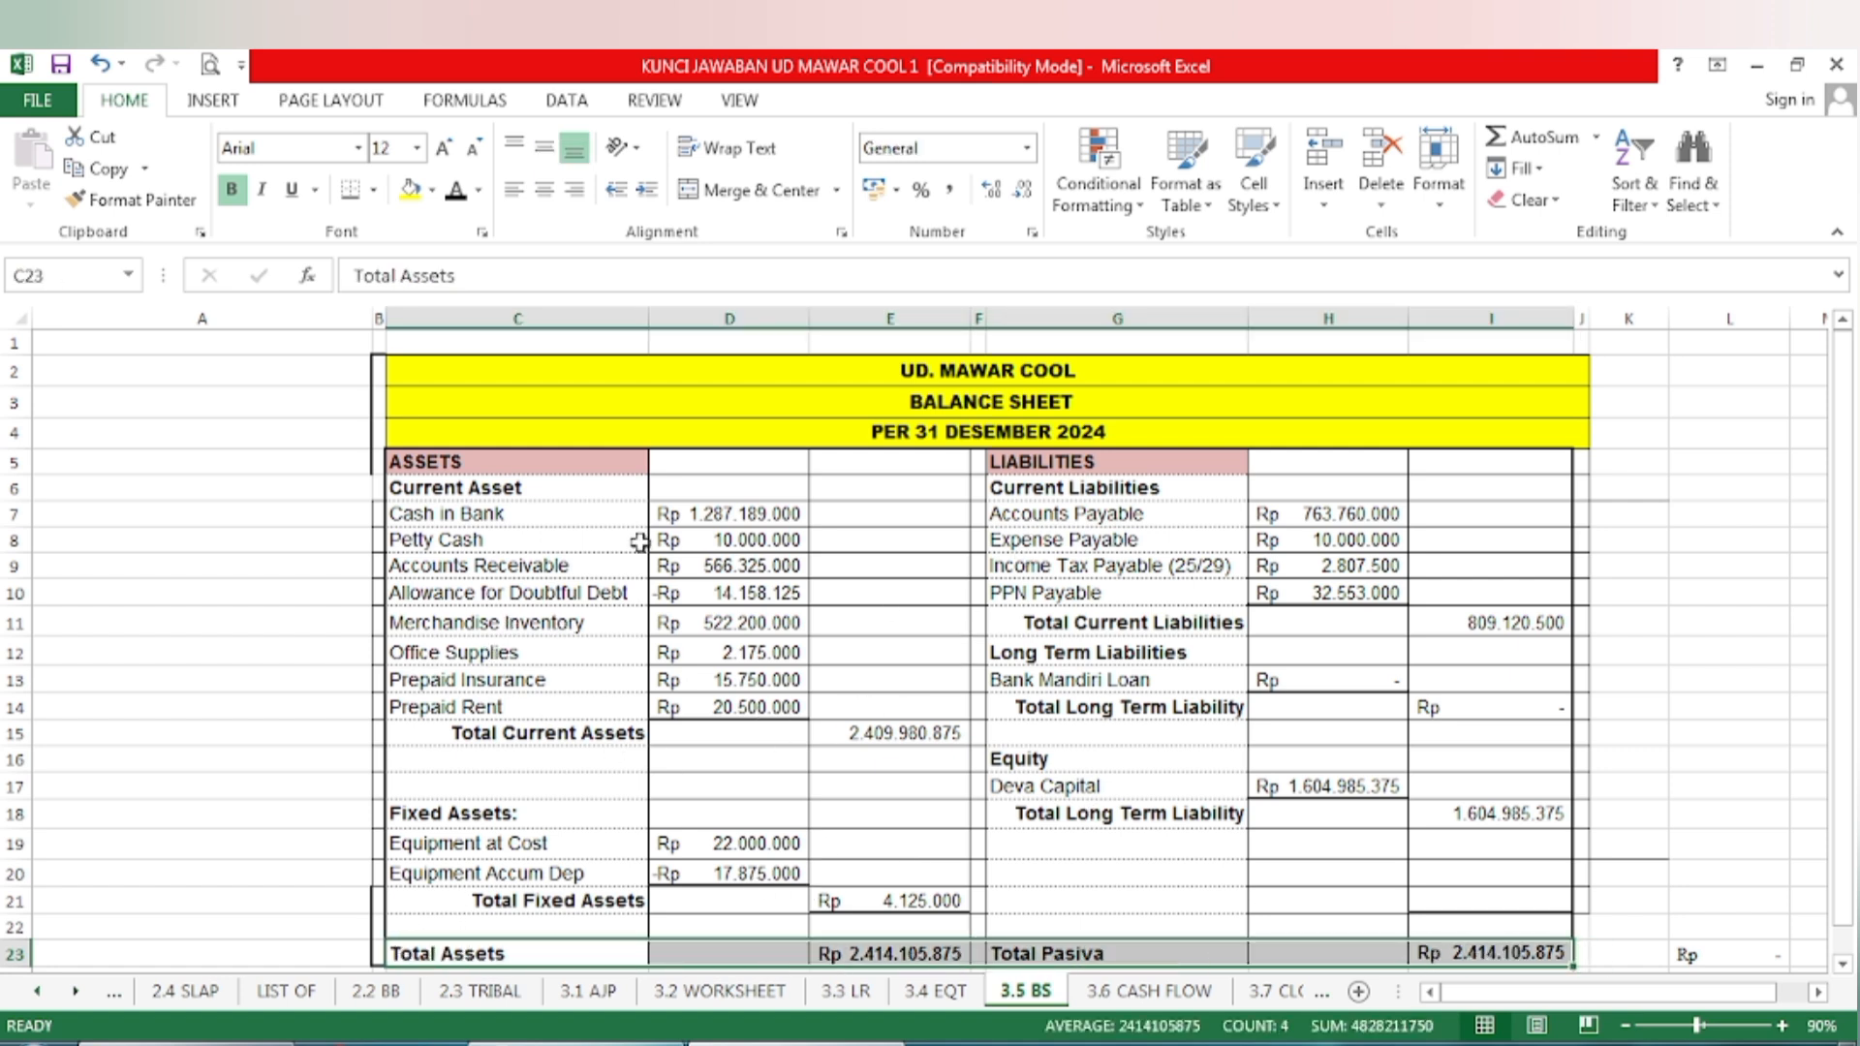
left_click(409, 189)
left_click(1054, 872)
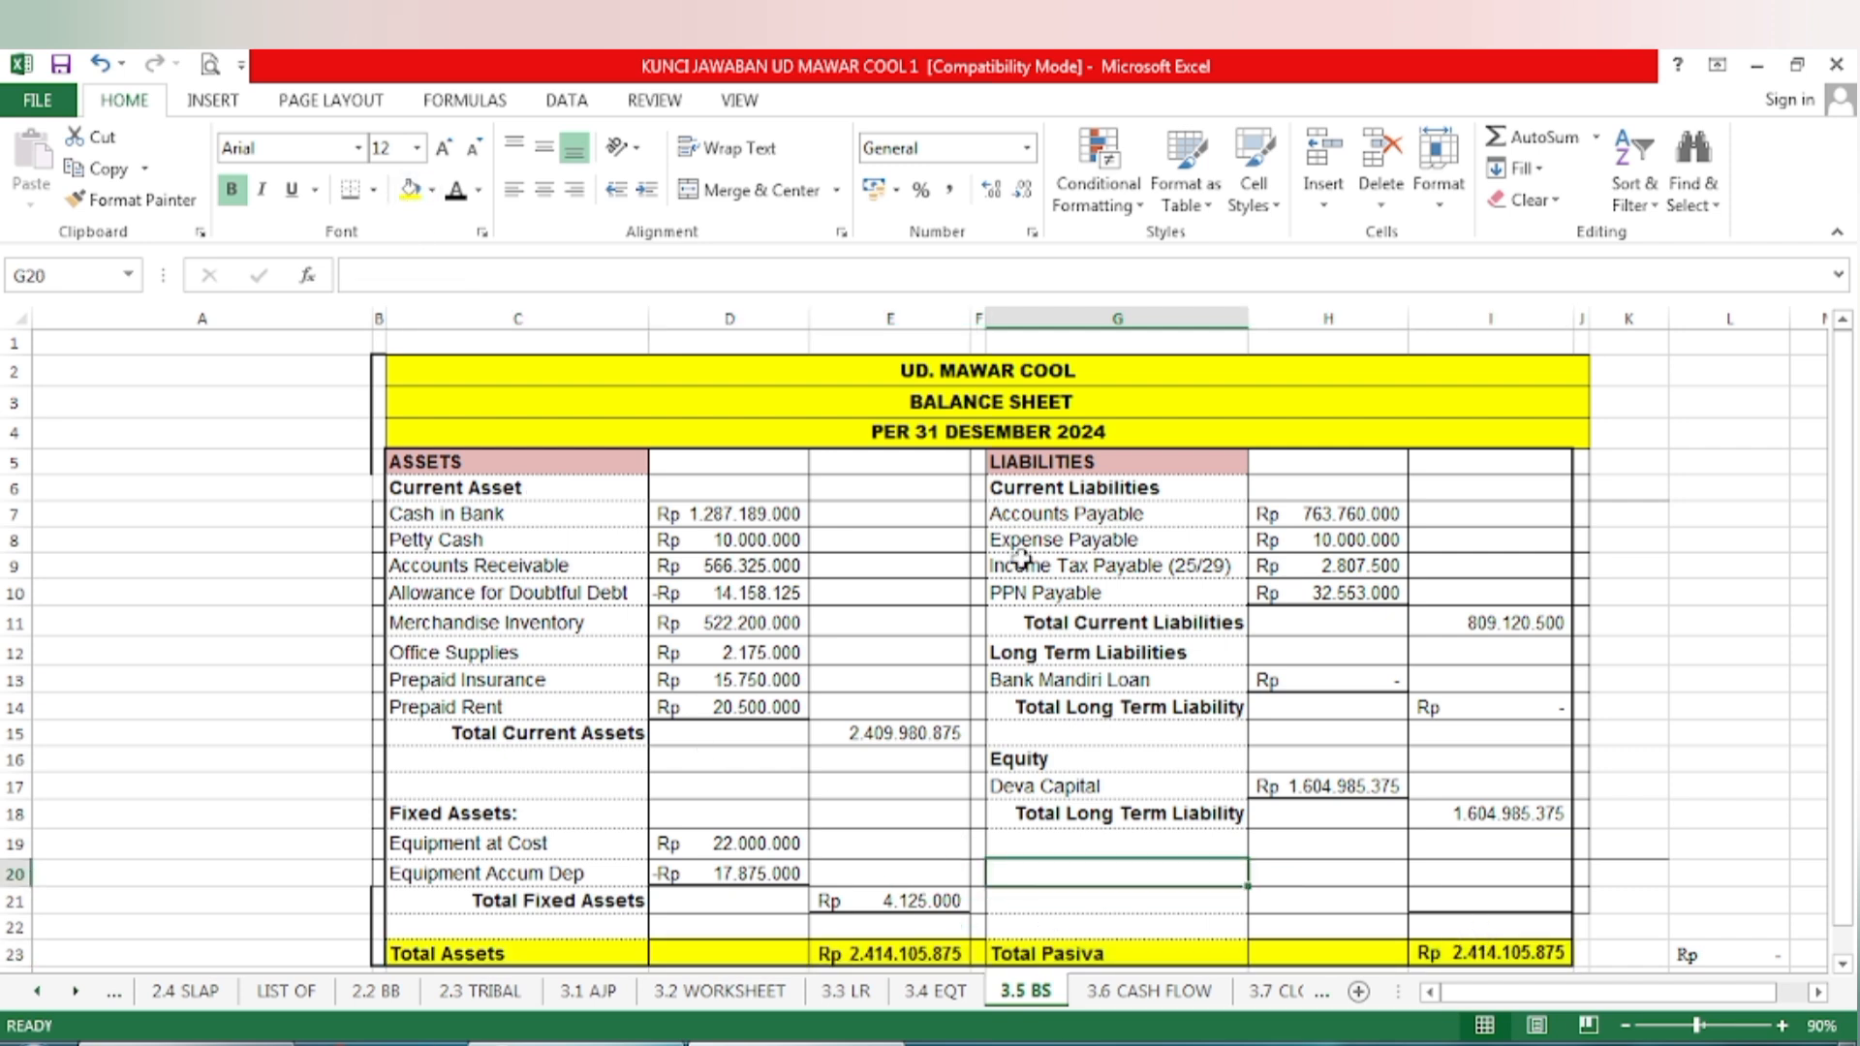